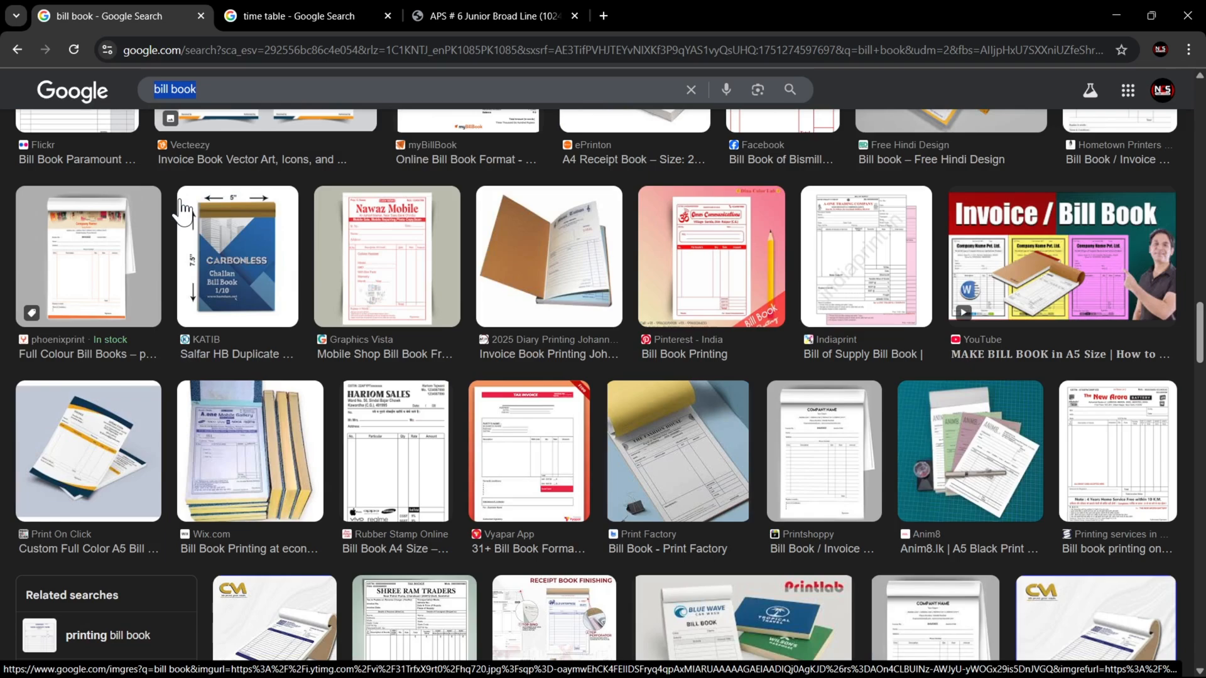
# Browse the bill book and time table image results, and view the ruled notebook page image for reference.
pyautogui.scroll(-5, 168, 204)
pyautogui.click(243, 10)
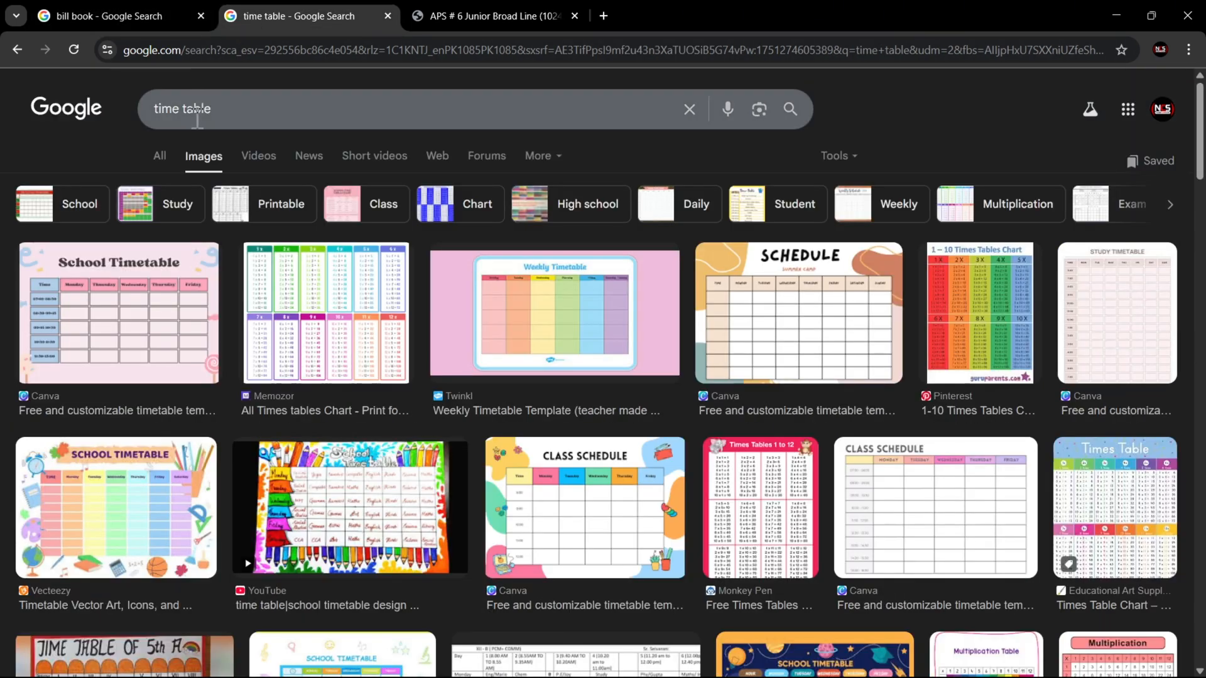
pyautogui.scroll(-3, 228, 251)
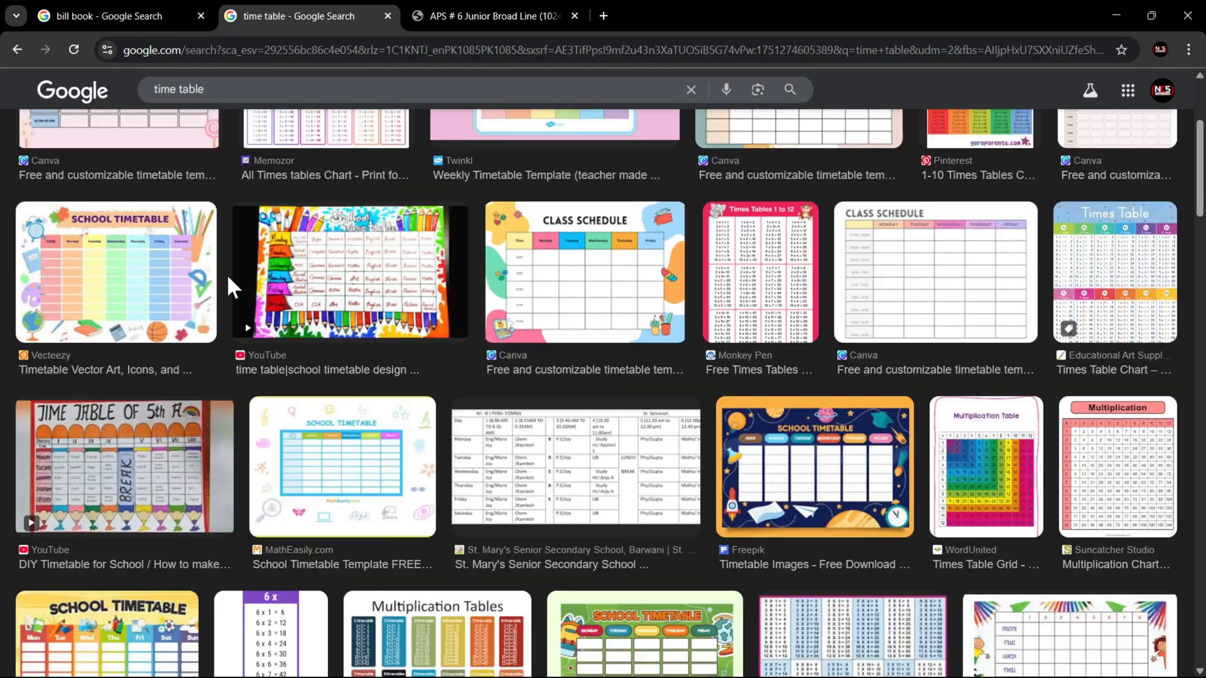
pyautogui.scroll(-5, 228, 274)
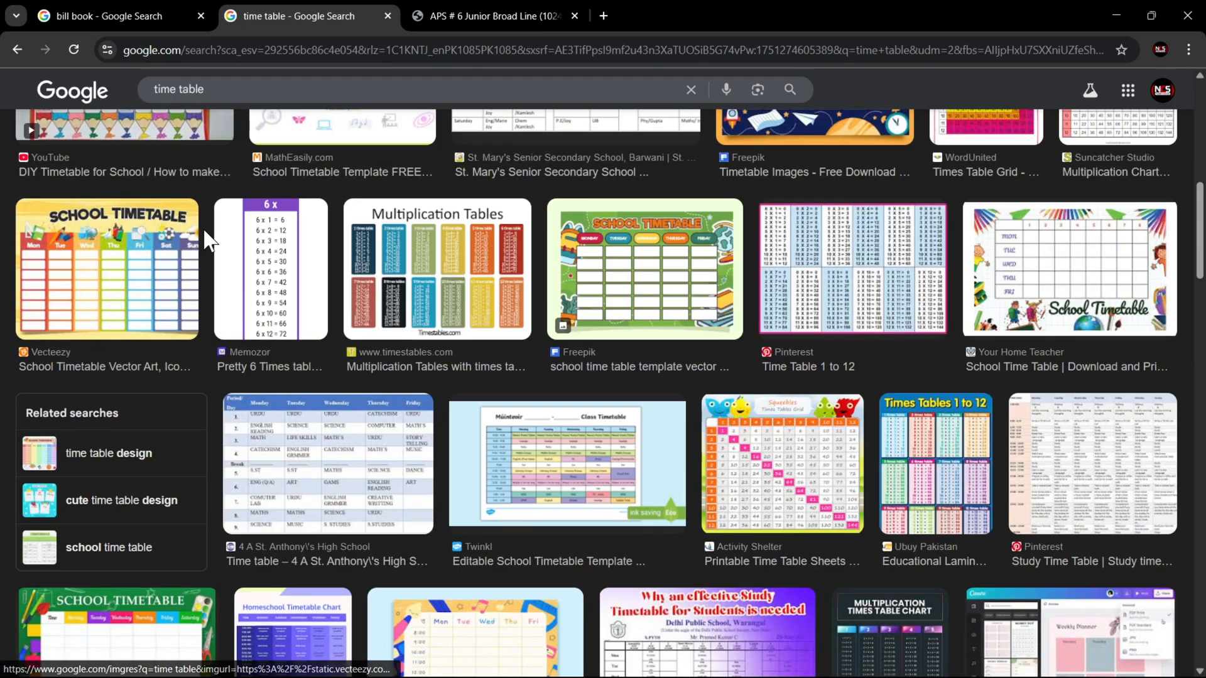
pyautogui.scroll(-3, 204, 233)
pyautogui.scroll(-2, 209, 217)
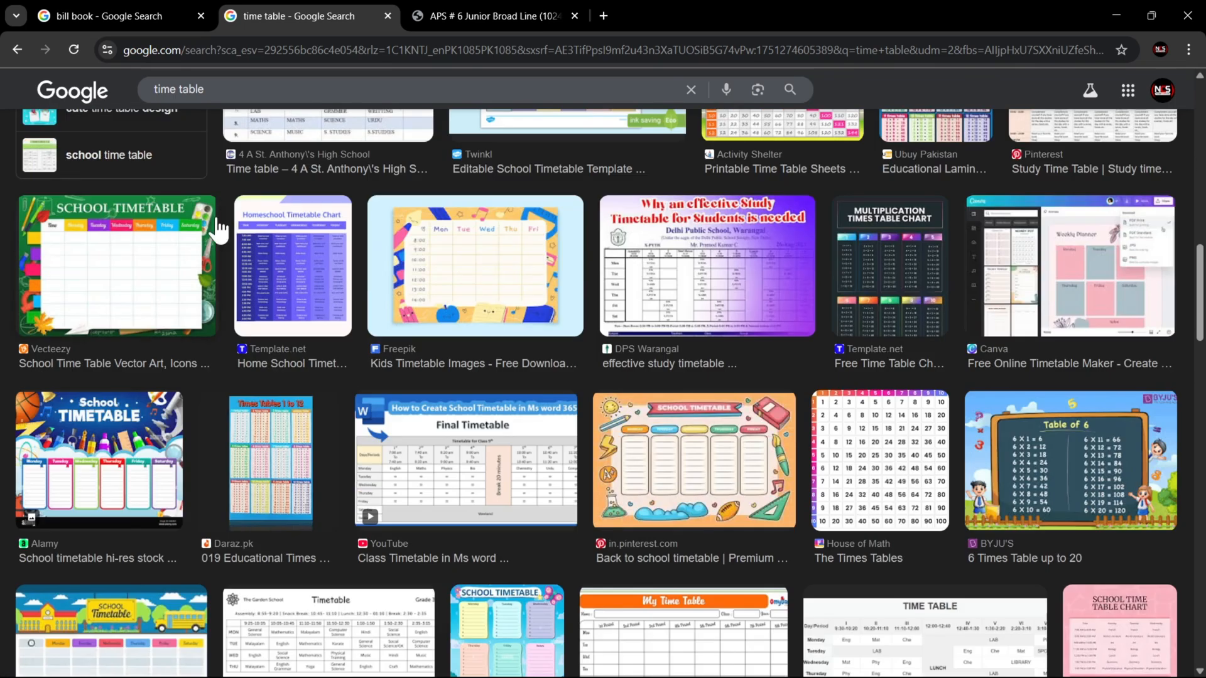
pyautogui.hotkey('ctrl', 'Tab')
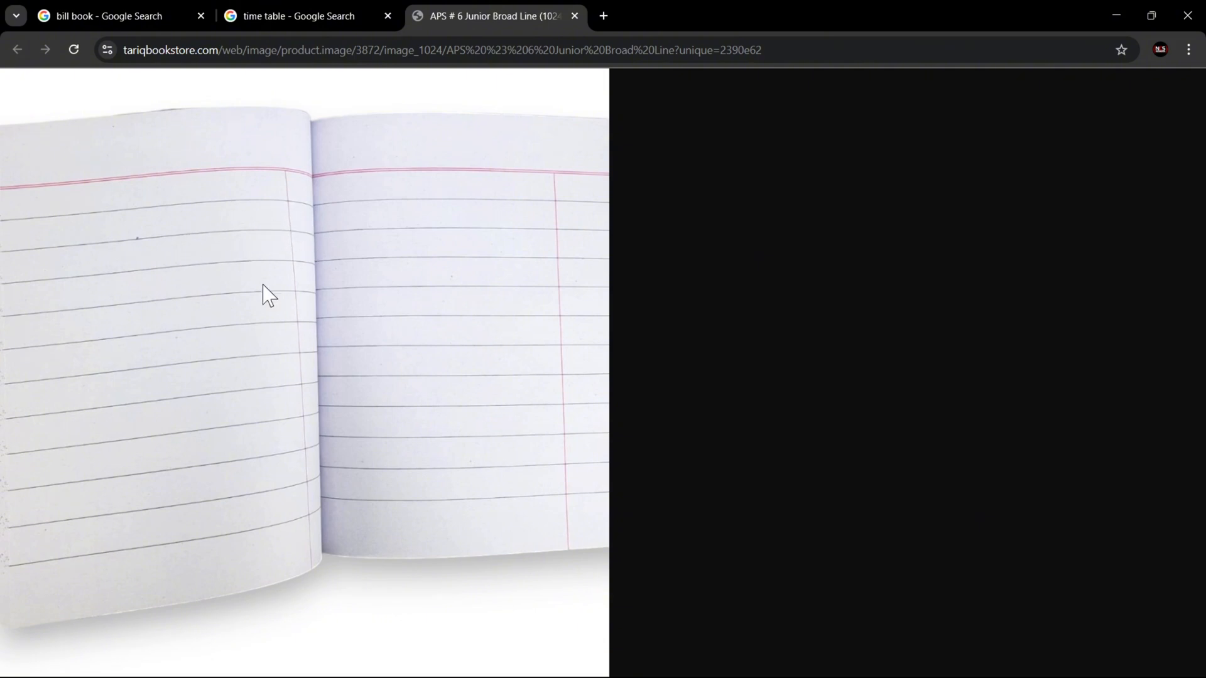
# Switch to Word, undo the existing five-column table and insert a table with two columns and two rows.
pyautogui.hotkey('alt', 'Tab')
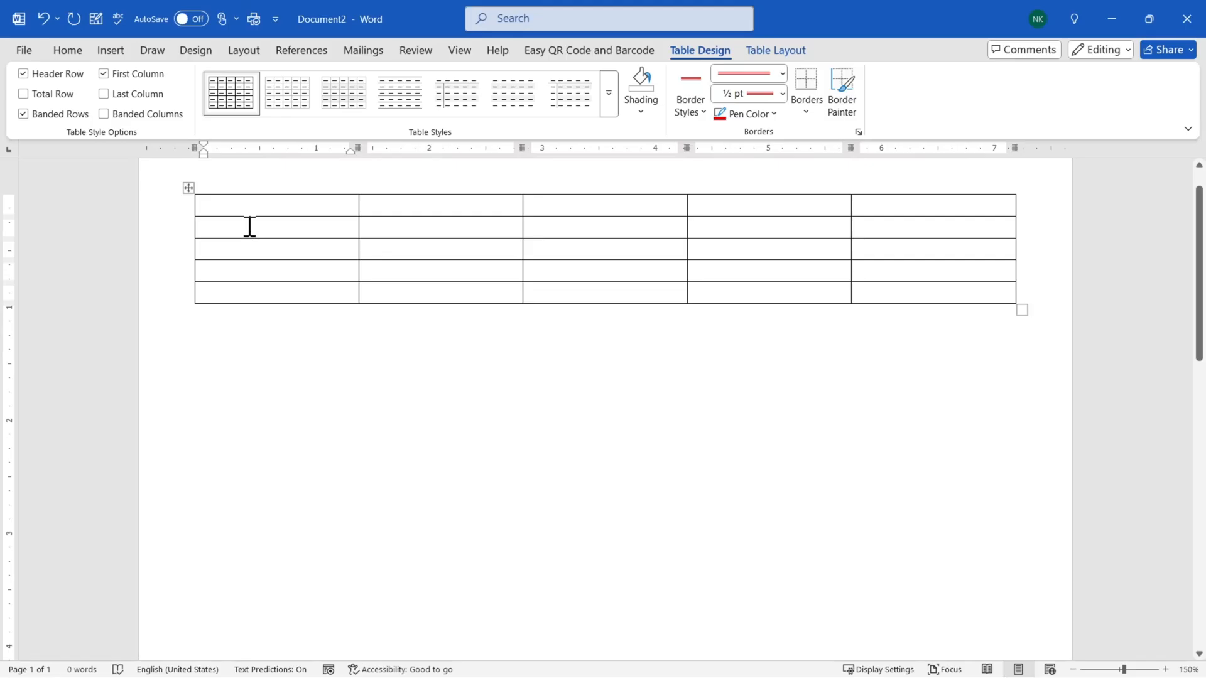
pyautogui.hotkey('ctrl', 'z')
pyautogui.click(119, 55)
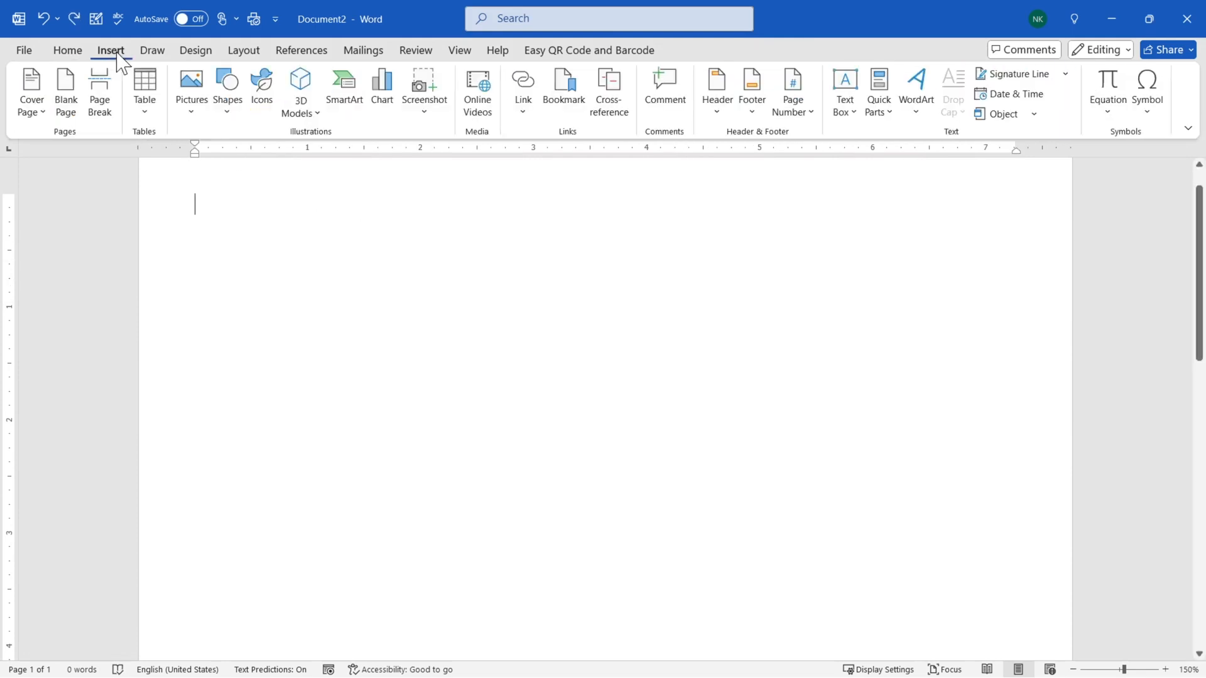
pyautogui.click(144, 100)
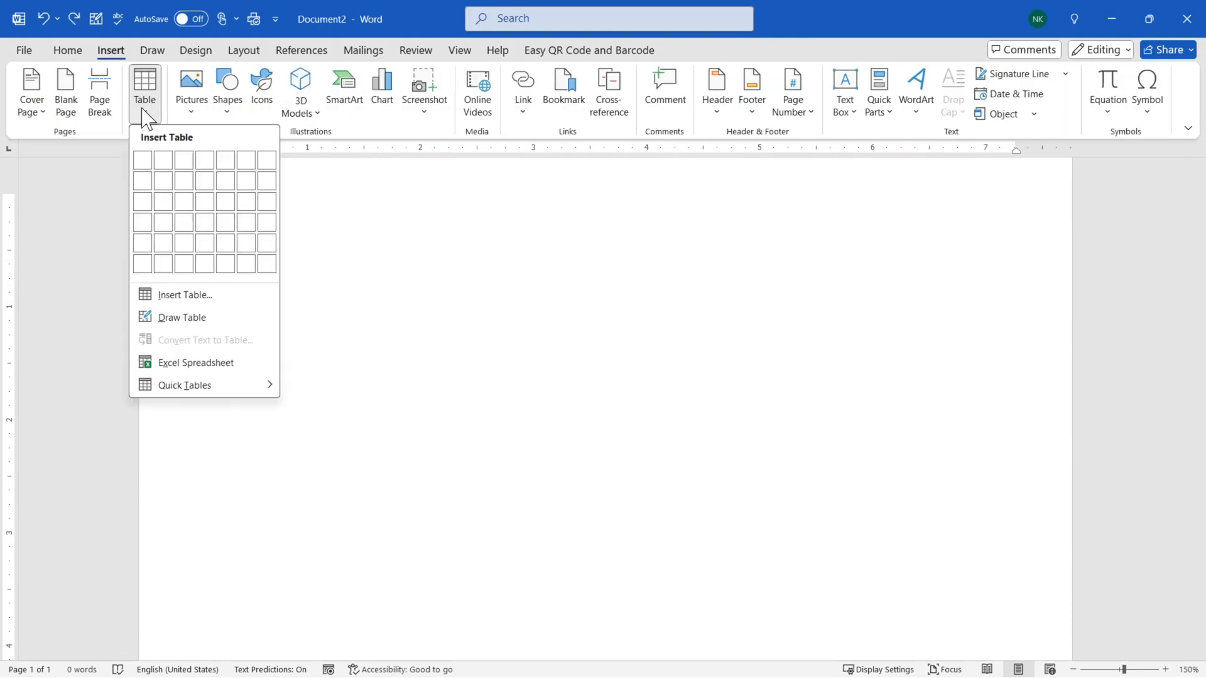
pyautogui.click(164, 186)
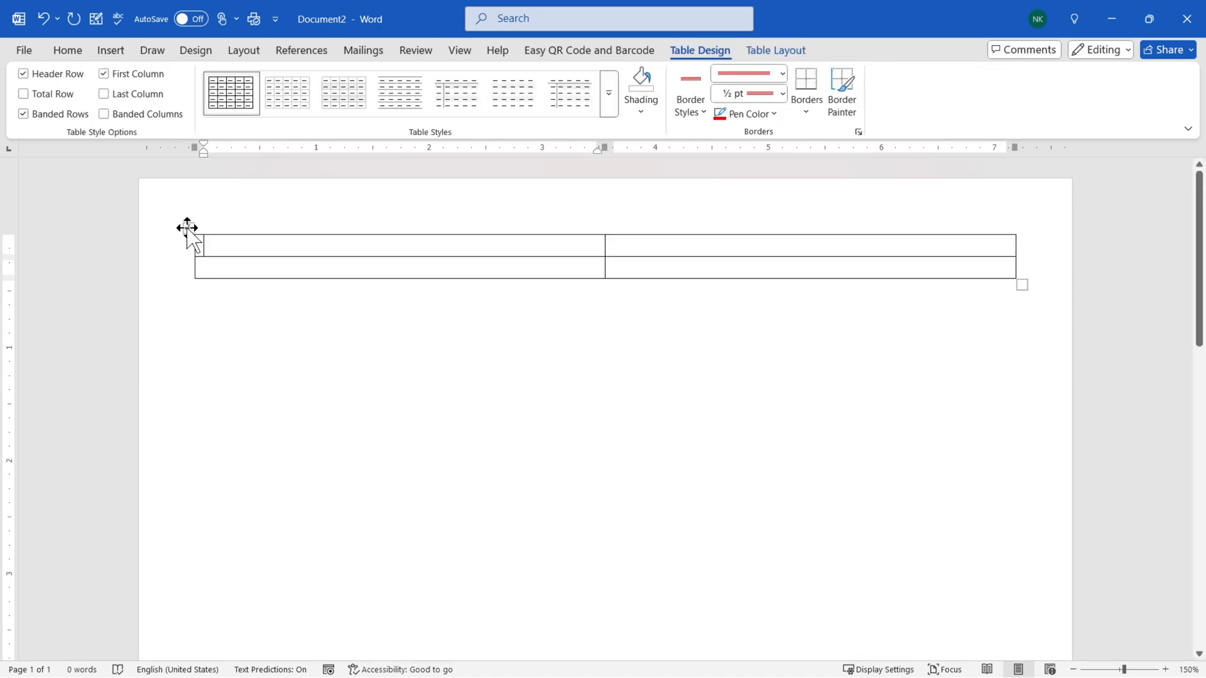
# Move the table to the page's top-left corner and stretch it to span the full page width.
pyautogui.click(186, 228)
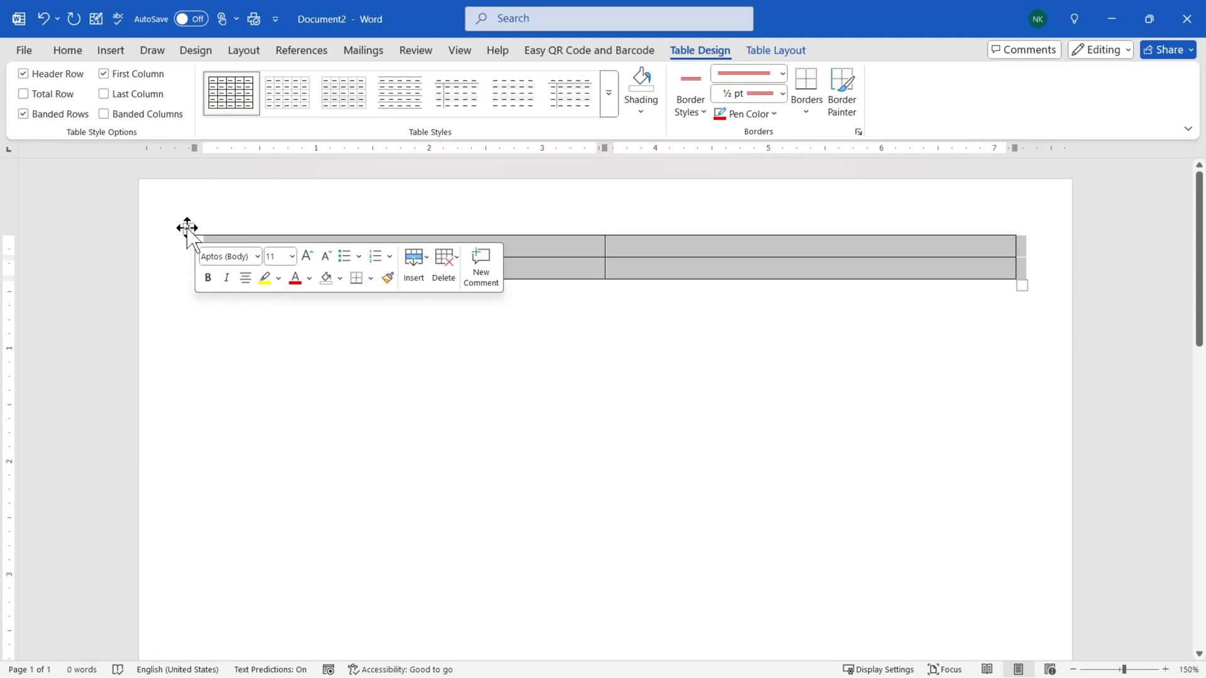
pyautogui.click(187, 229)
pyautogui.click(187, 229)
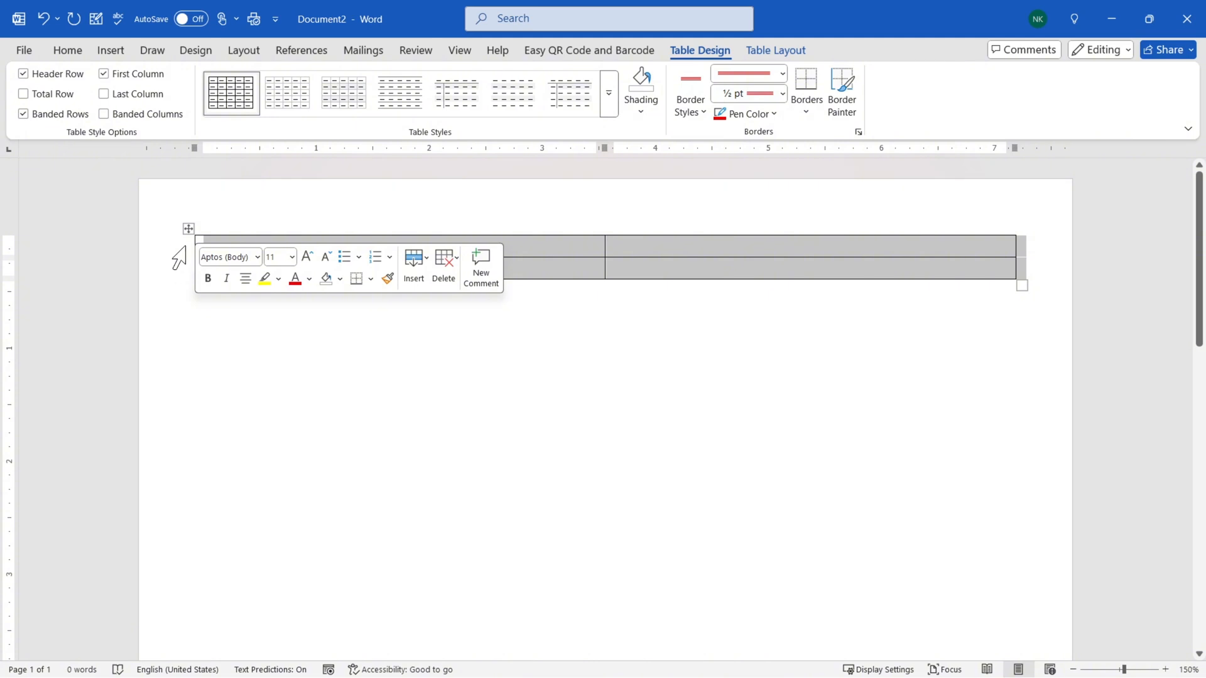
pyautogui.click(192, 230)
pyautogui.moveTo(191, 229); pyautogui.dragTo(97, 151)
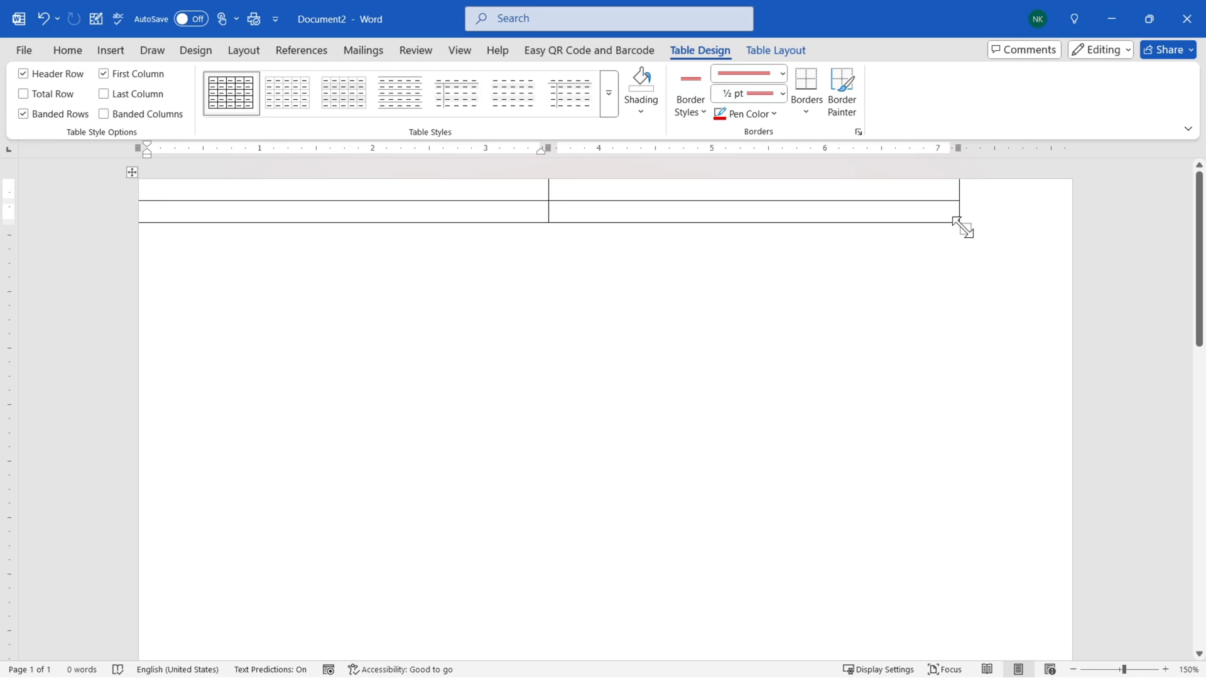
pyautogui.moveTo(962, 227); pyautogui.dragTo(1071, 242)
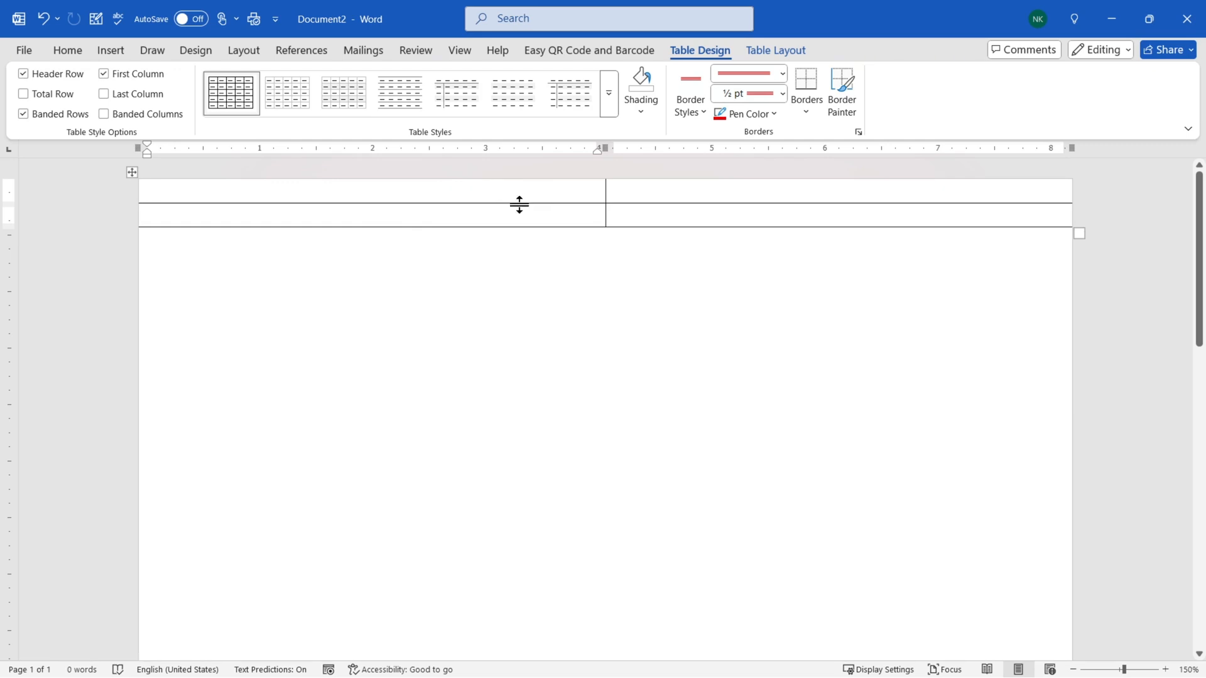
# Resize the table to have a tall first row, a first column about 1 inch wide and a slightly taller second row.
pyautogui.moveTo(519, 204); pyautogui.dragTo(508, 263)
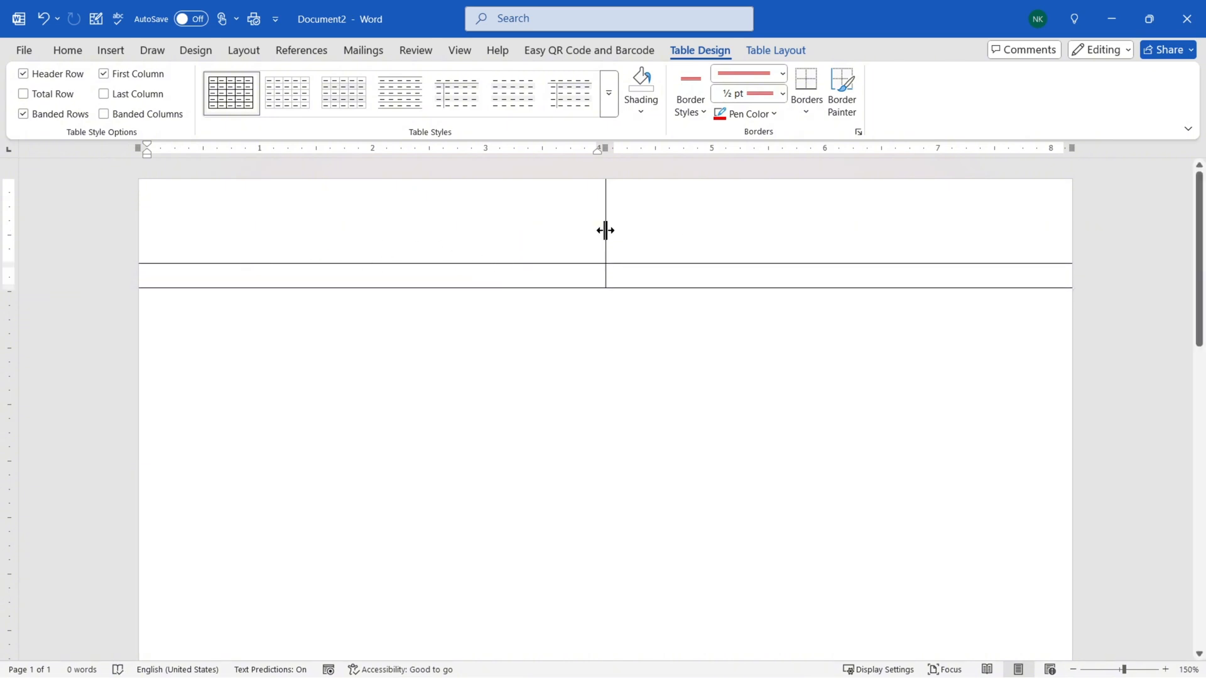
pyautogui.moveTo(606, 231)
pyautogui.mouseDown()
pyautogui.moveTo(239, 251)
pyautogui.moveTo(239, 236)
pyautogui.moveTo(265, 240)
pyautogui.mouseUp()
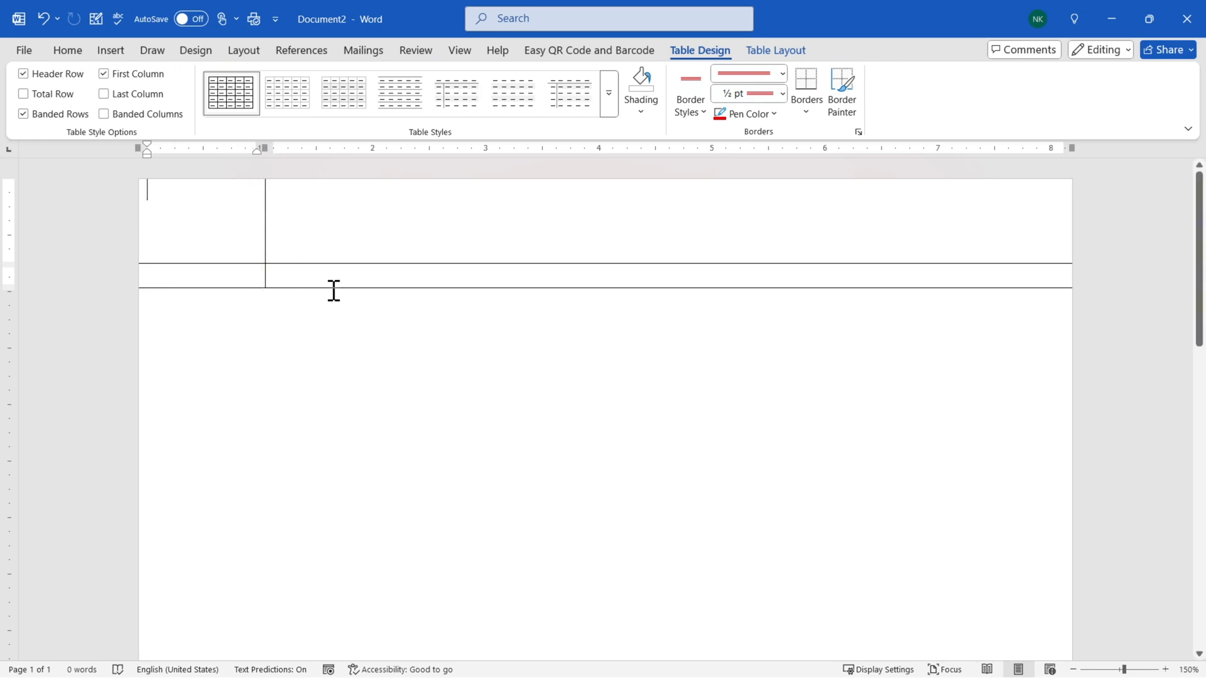
pyautogui.moveTo(332, 288); pyautogui.dragTo(331, 299)
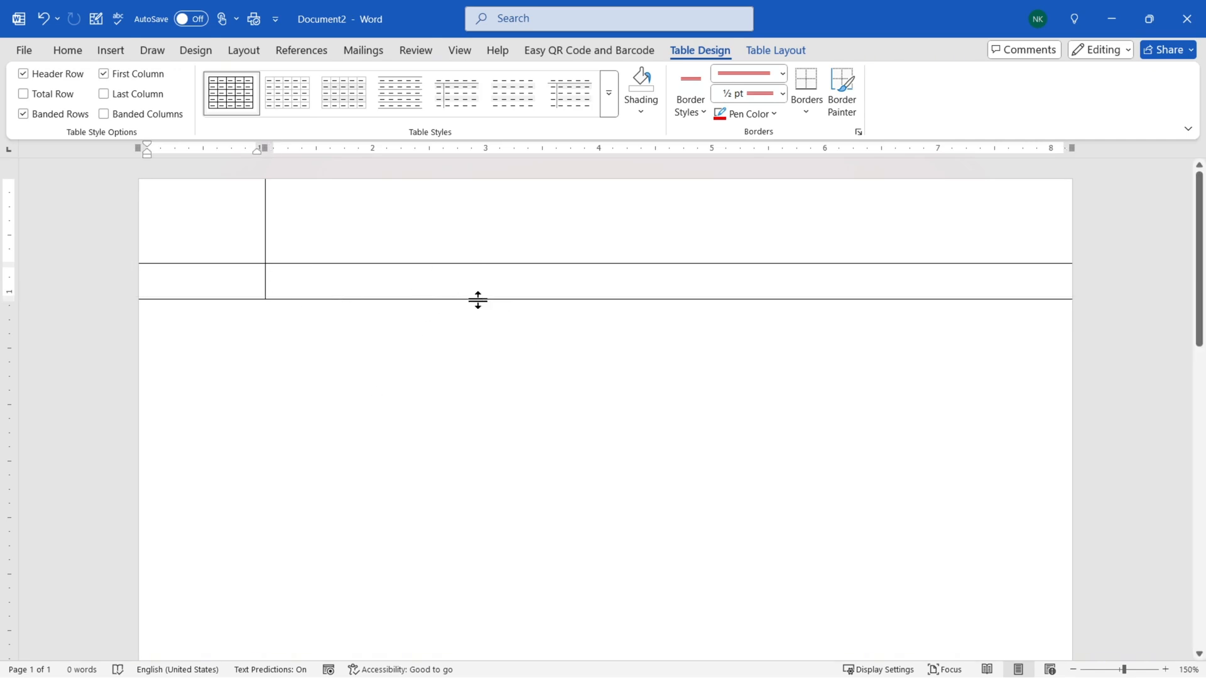
# Add rows to the end of the table until the ruled lines fill the page.
pyautogui.scroll(-7, 581, 402)
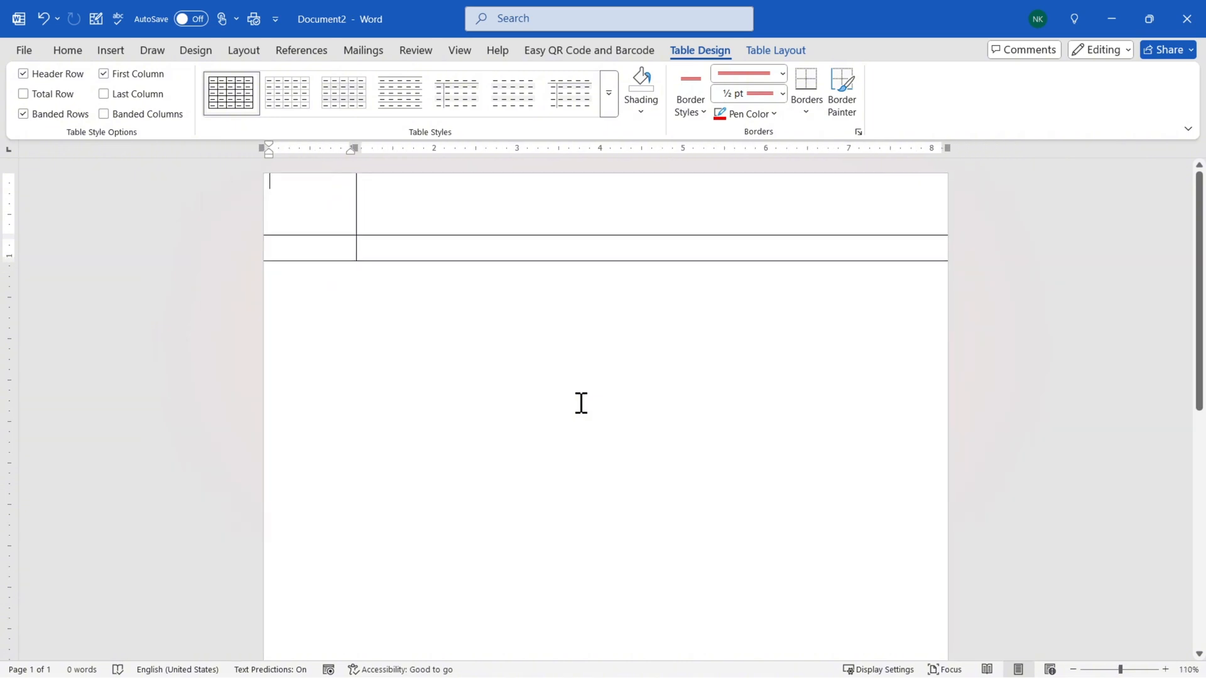
pyautogui.press('Tab')
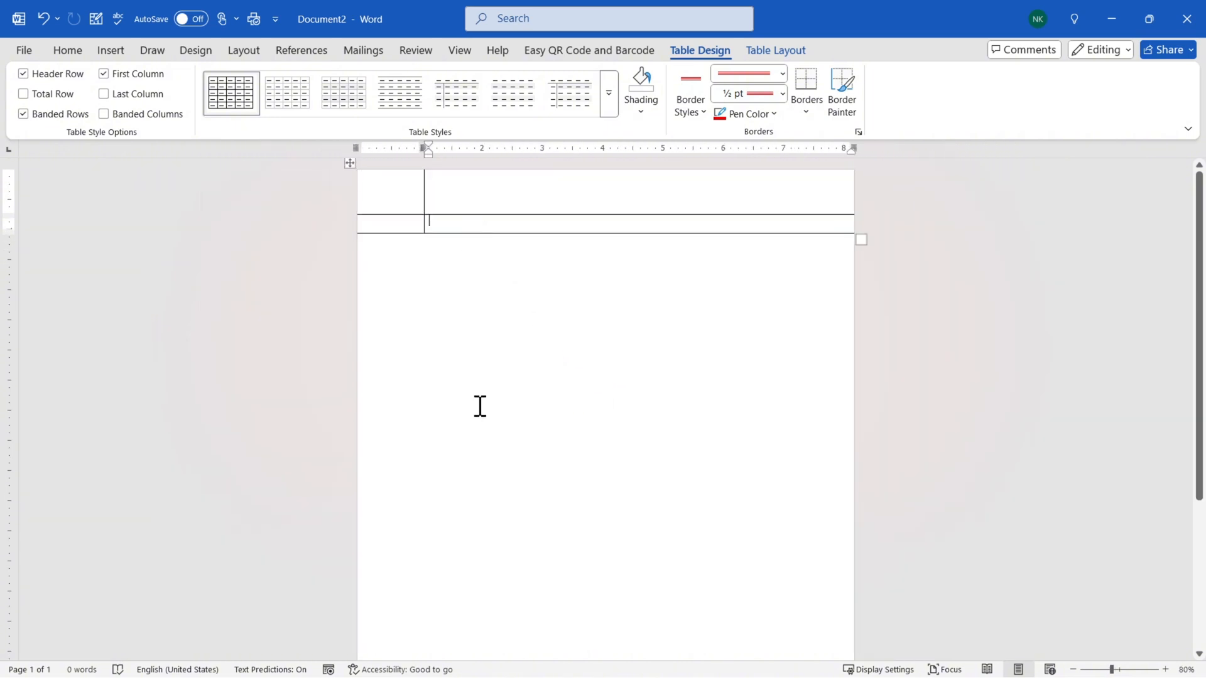
pyautogui.press('Tab')
pyautogui.press('Tab')
pyautogui.press('Tab')
pyautogui.press('Tab')
pyautogui.press('Tab')
pyautogui.press('Tab')
pyautogui.press('Tab')
pyautogui.press('Tab')
pyautogui.press('Tab')
pyautogui.press('Tab')
pyautogui.press('Tab')
pyautogui.press('Tab')
pyautogui.press('Tab')
pyautogui.press('Tab')
pyautogui.press('Tab')
pyautogui.press('Tab')
pyautogui.press('Tab')
pyautogui.press('Tab')
pyautogui.press('Tab')
pyautogui.press('Tab')
pyautogui.press('Tab')
pyautogui.press('Tab')
pyautogui.press('Tab')
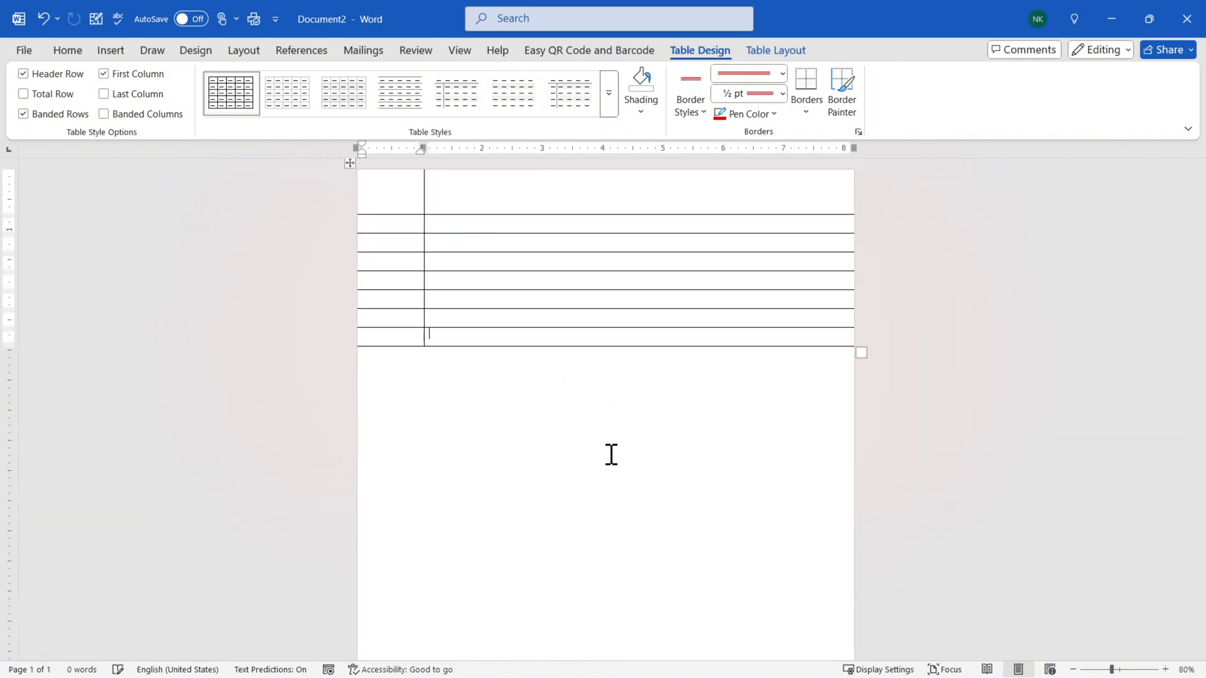
pyautogui.press('Tab')
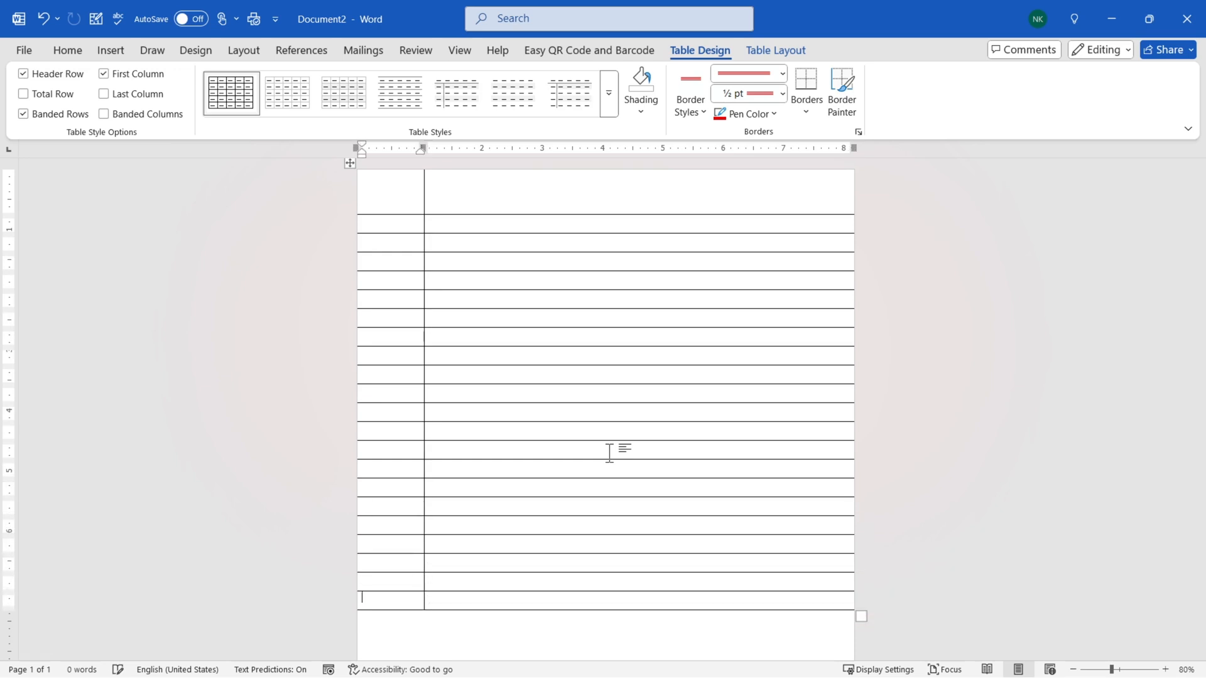
pyautogui.scroll(-3, 540, 422)
pyautogui.press('Tab')
pyautogui.press('Tab')
pyautogui.press('Tab')
pyautogui.press('Tab')
pyautogui.press('Tab')
pyautogui.press('Tab')
pyautogui.press('Tab')
pyautogui.press('Tab')
pyautogui.press('Tab')
pyautogui.press('Tab')
pyautogui.press('Tab')
pyautogui.press('Tab')
pyautogui.press('Tab')
pyautogui.press('Tab')
pyautogui.press('Tab')
pyautogui.press('Tab')
pyautogui.press('Tab')
pyautogui.press('Tab')
pyautogui.press('Tab')
pyautogui.press('Tab')
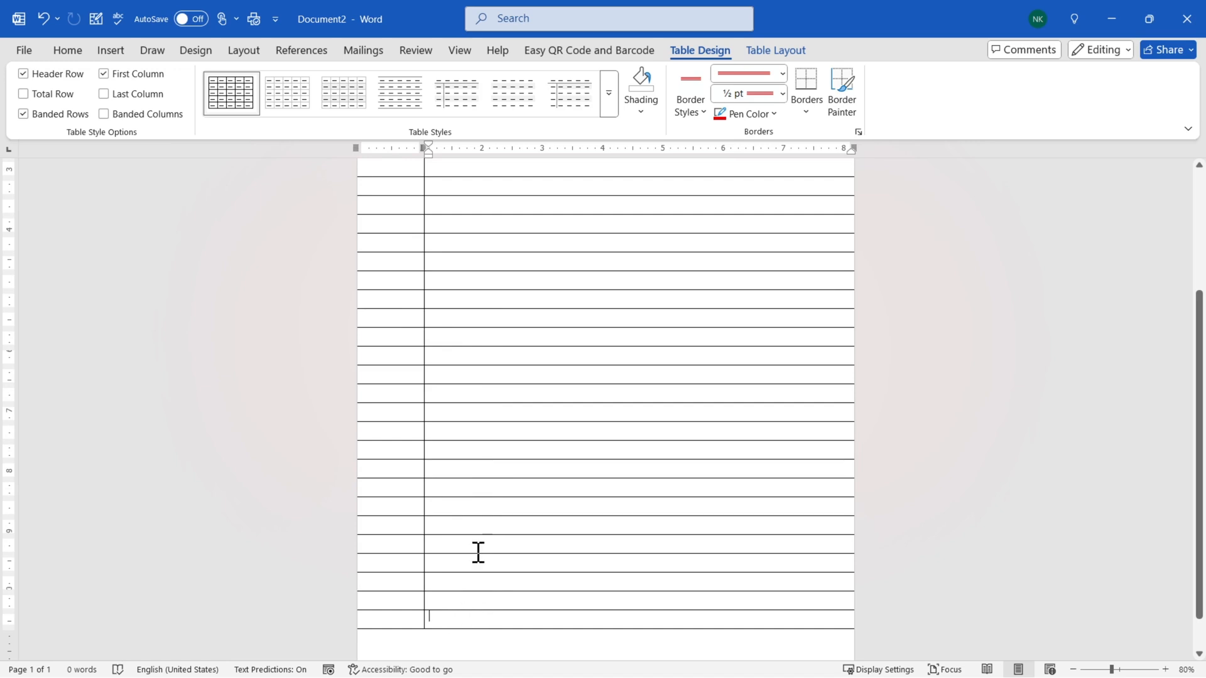
# Paint the entire vertical border between the two columns with a red ½ pt triple-line style.
pyautogui.scroll(3, 478, 552)
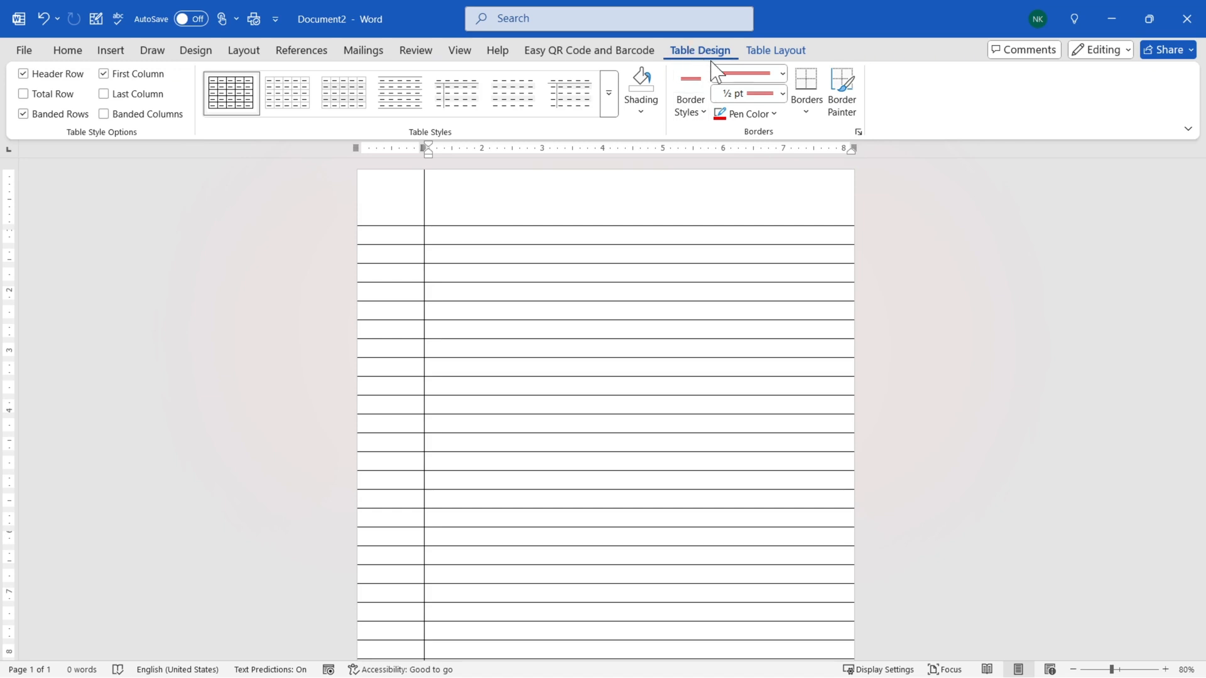
pyautogui.click(782, 74)
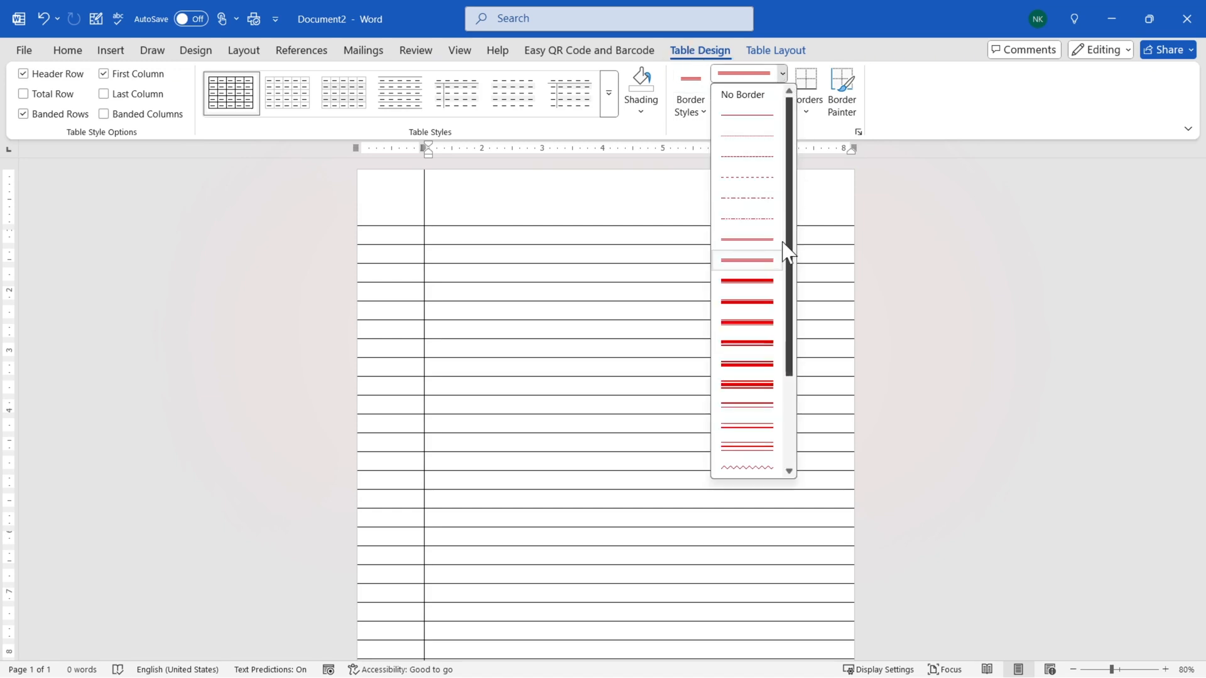
pyautogui.click(746, 260)
pyautogui.click(747, 114)
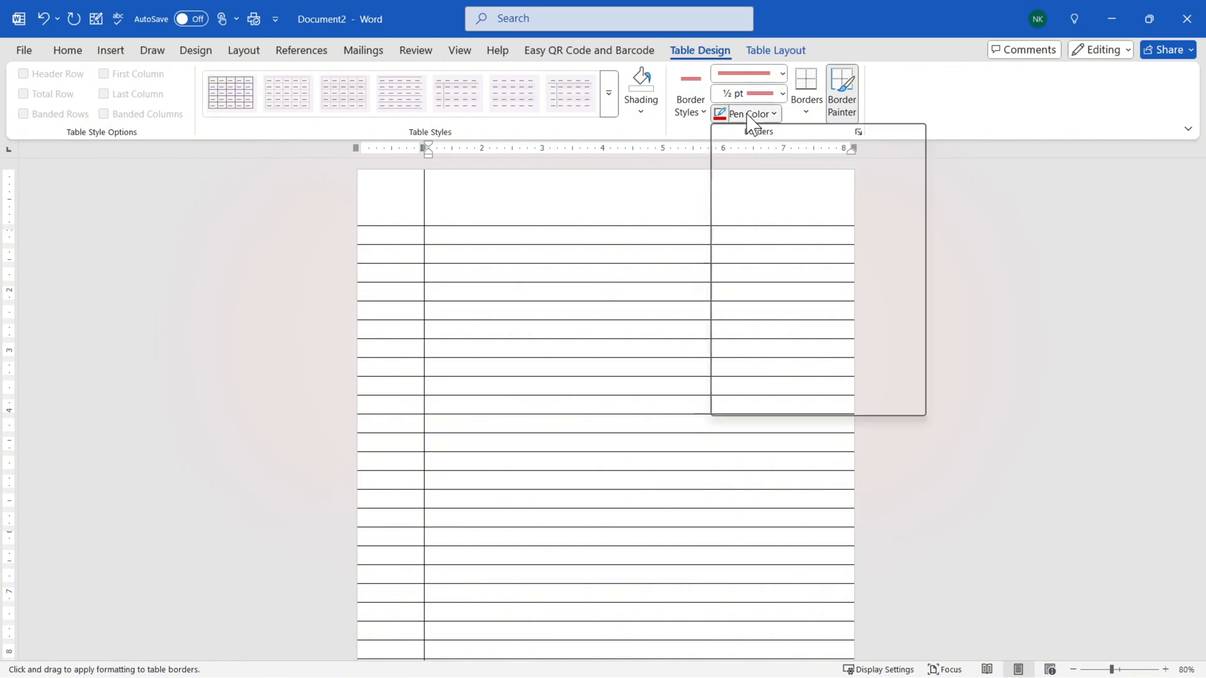
pyautogui.click(743, 371)
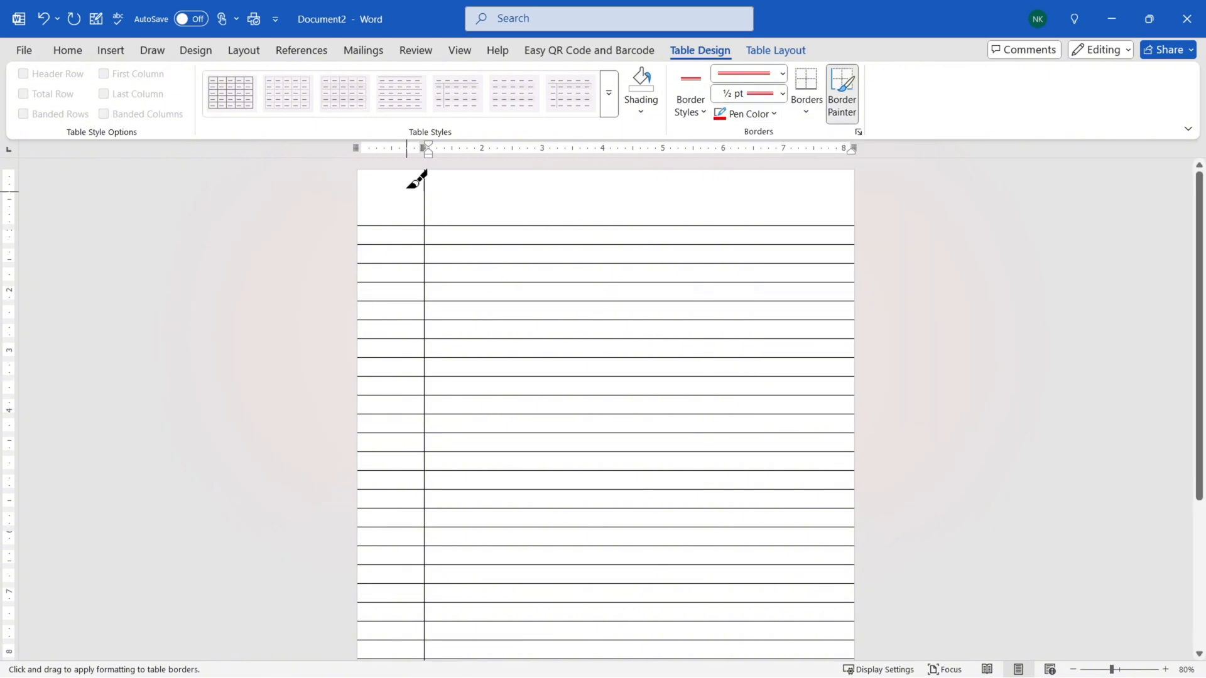
pyautogui.moveTo(426, 170)
pyautogui.mouseDown()
pyautogui.moveTo(425, 647)
pyautogui.moveTo(425, 636)
pyautogui.mouseUp()
pyautogui.scroll(-5, 424, 636)
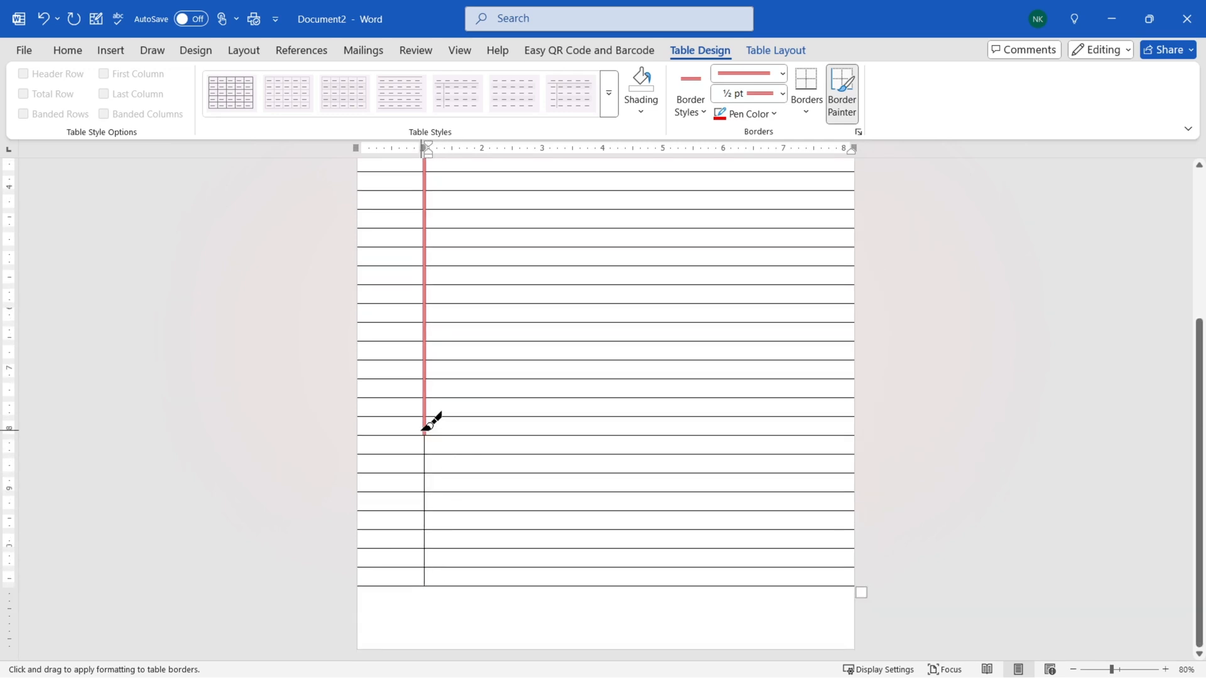
pyautogui.moveTo(427, 431); pyautogui.dragTo(427, 580)
# Paint the horizontal border beneath the tall first row with the red double-line style.
pyautogui.scroll(4, 509, 422)
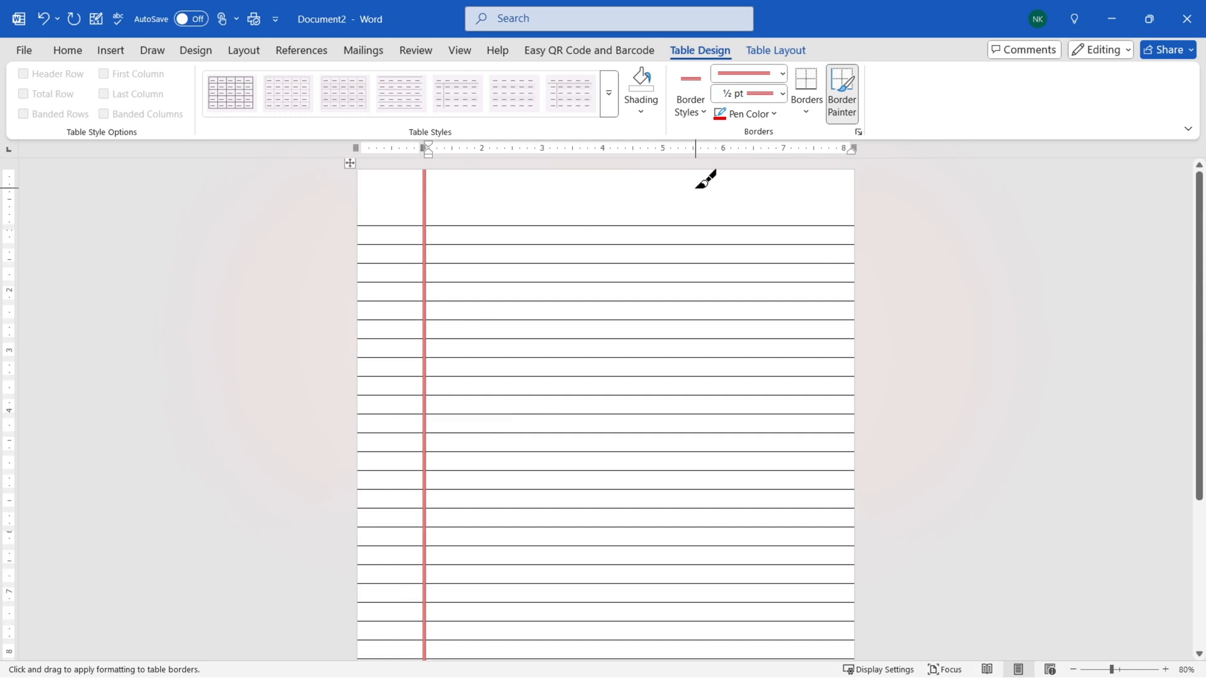
pyautogui.click(782, 75)
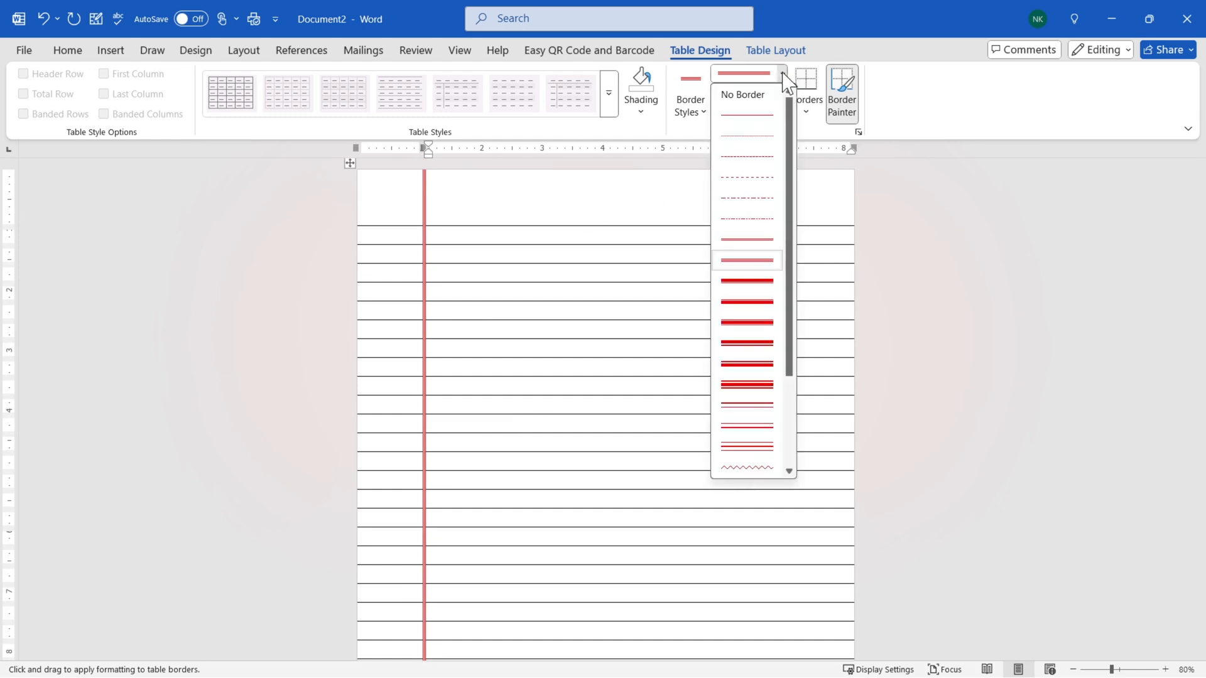
pyautogui.click(745, 240)
pyautogui.moveTo(402, 226); pyautogui.dragTo(756, 223)
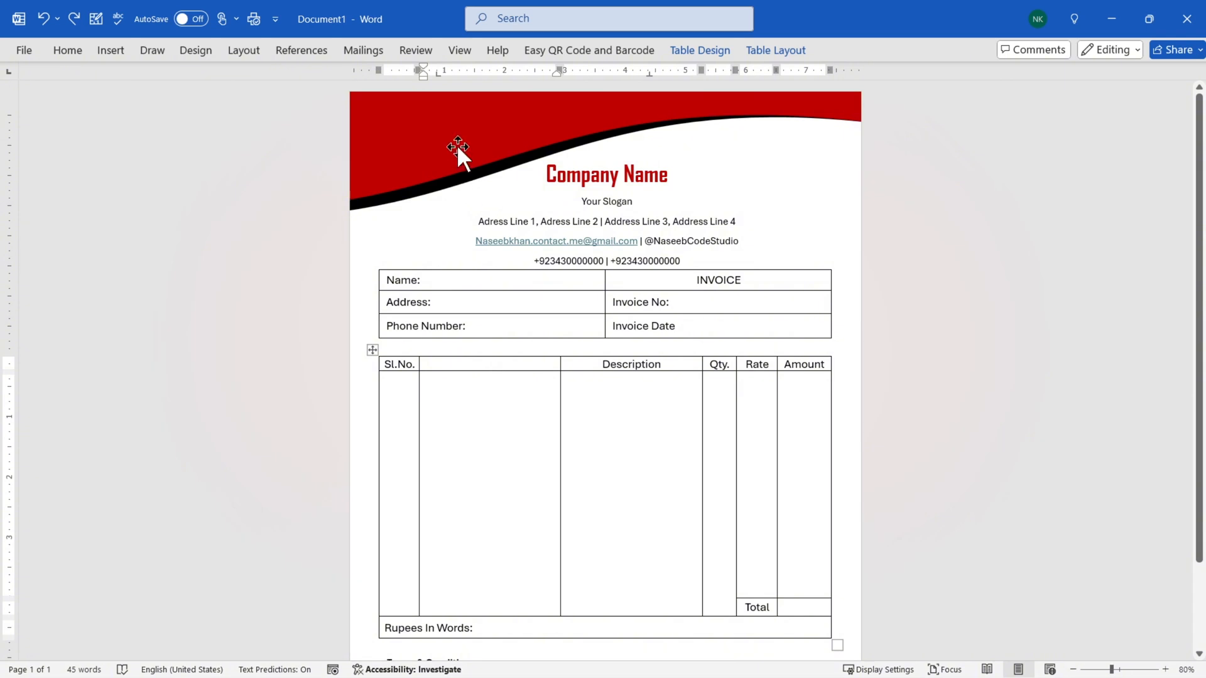
# Examine the layout of the invoice template in Document1, including its red and black curved header shape.
pyautogui.scroll(-3, 532, 216)
pyautogui.scroll(3, 532, 217)
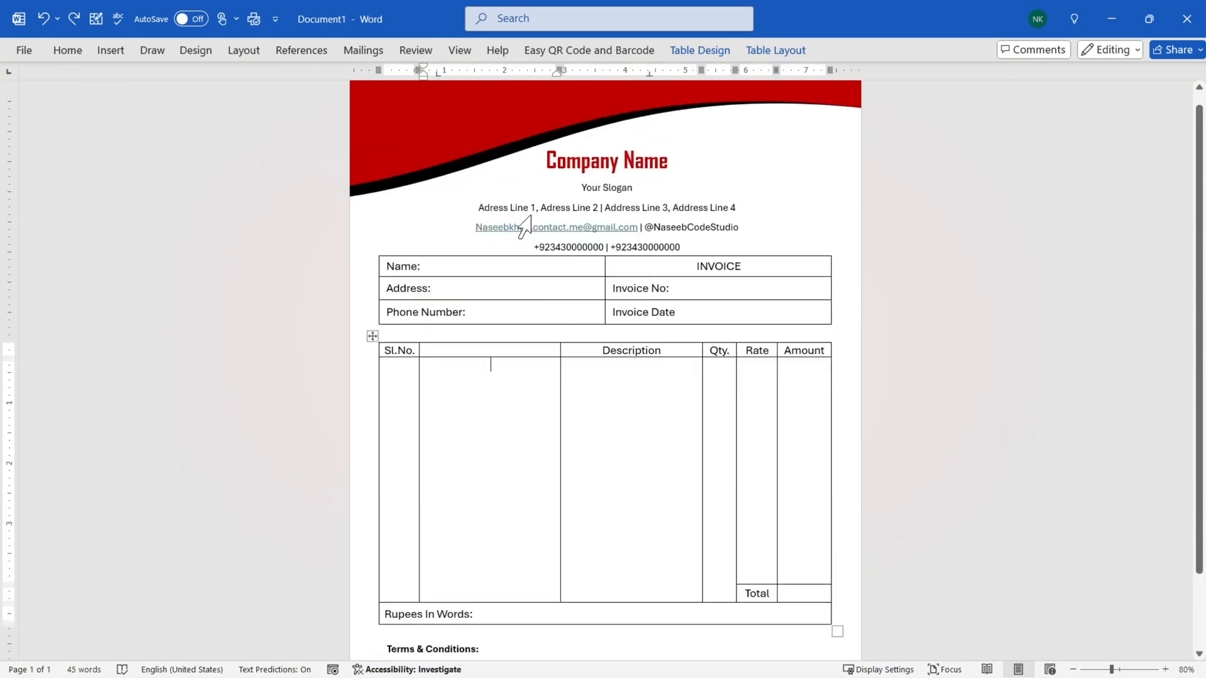
pyautogui.scroll(1, 523, 227)
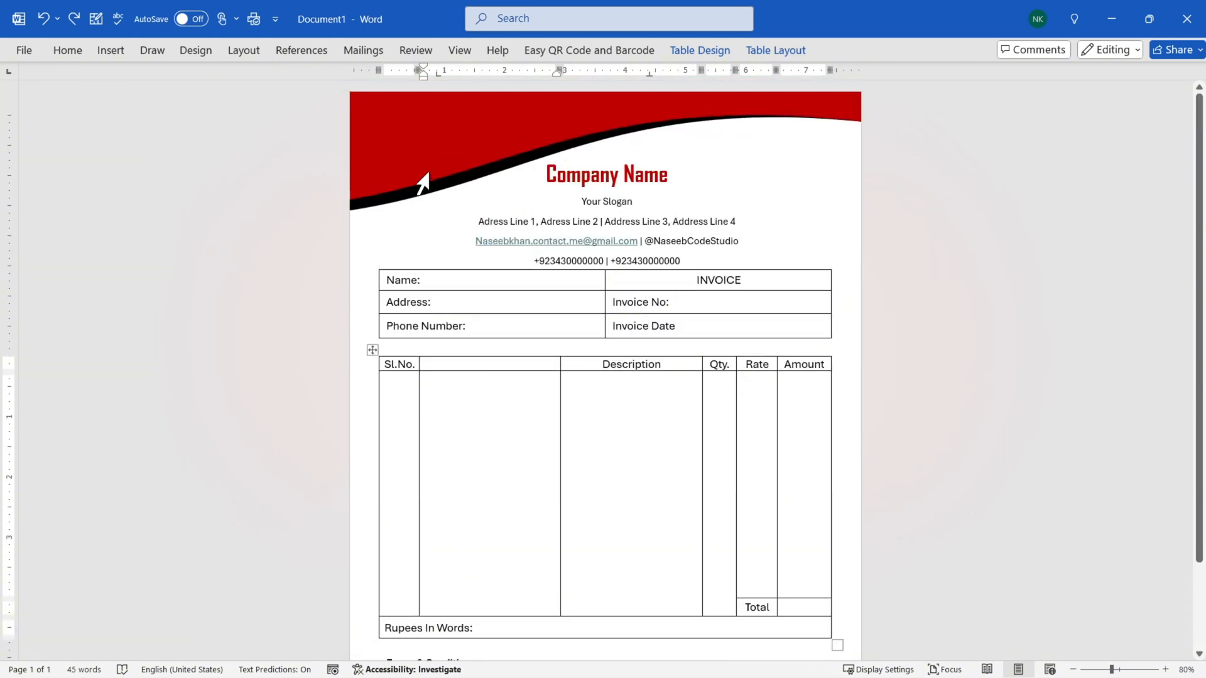
pyautogui.click(521, 144)
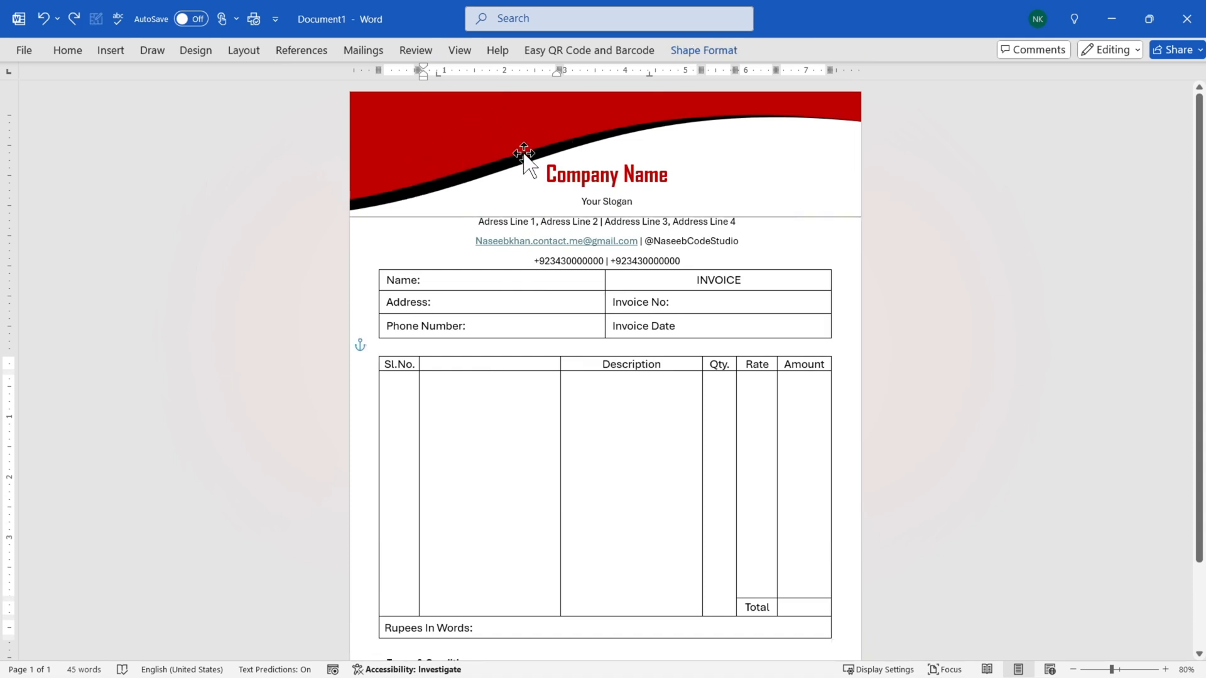
# Create a new blank document and draw a rectangle about 2.16" high and 8.21" wide across the top of the page.
pyautogui.hotkey('ctrl', 'n')
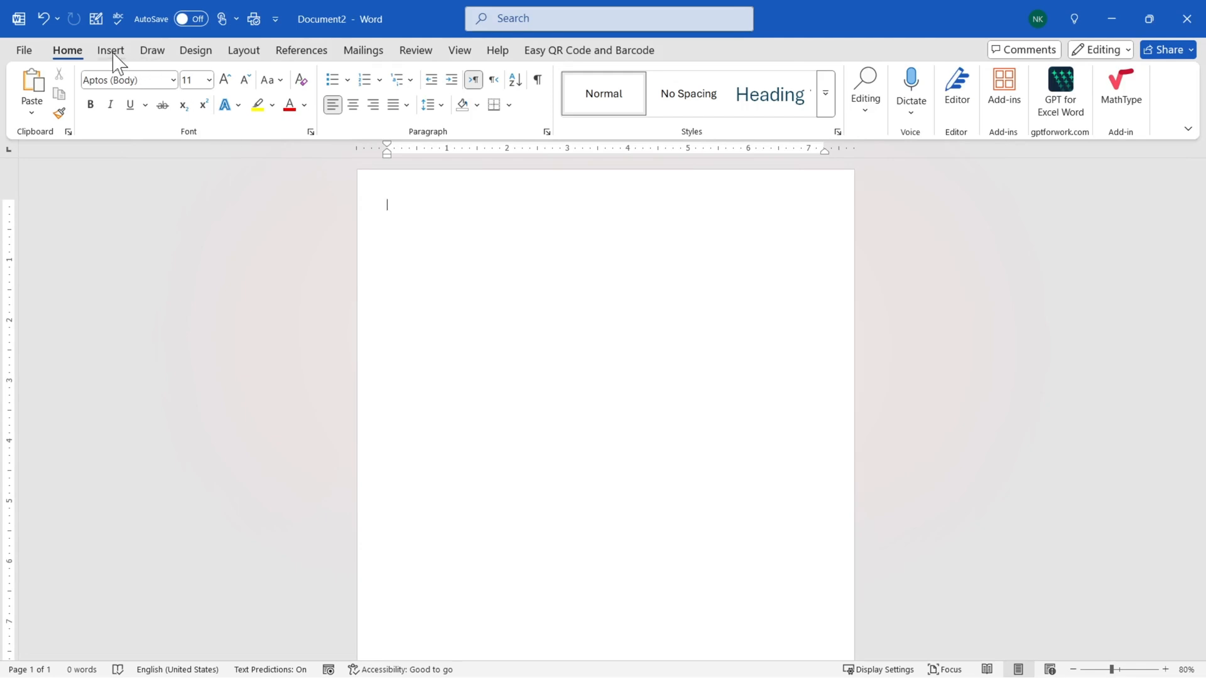
pyautogui.click(113, 53)
pyautogui.click(226, 110)
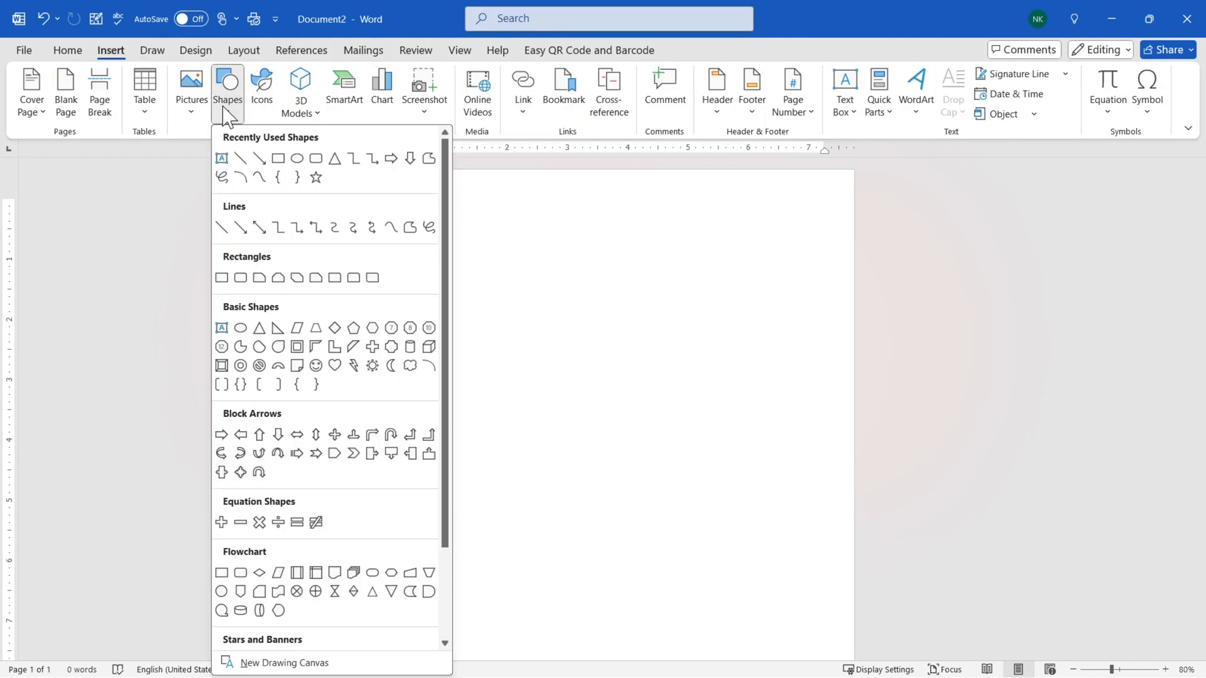
pyautogui.click(278, 158)
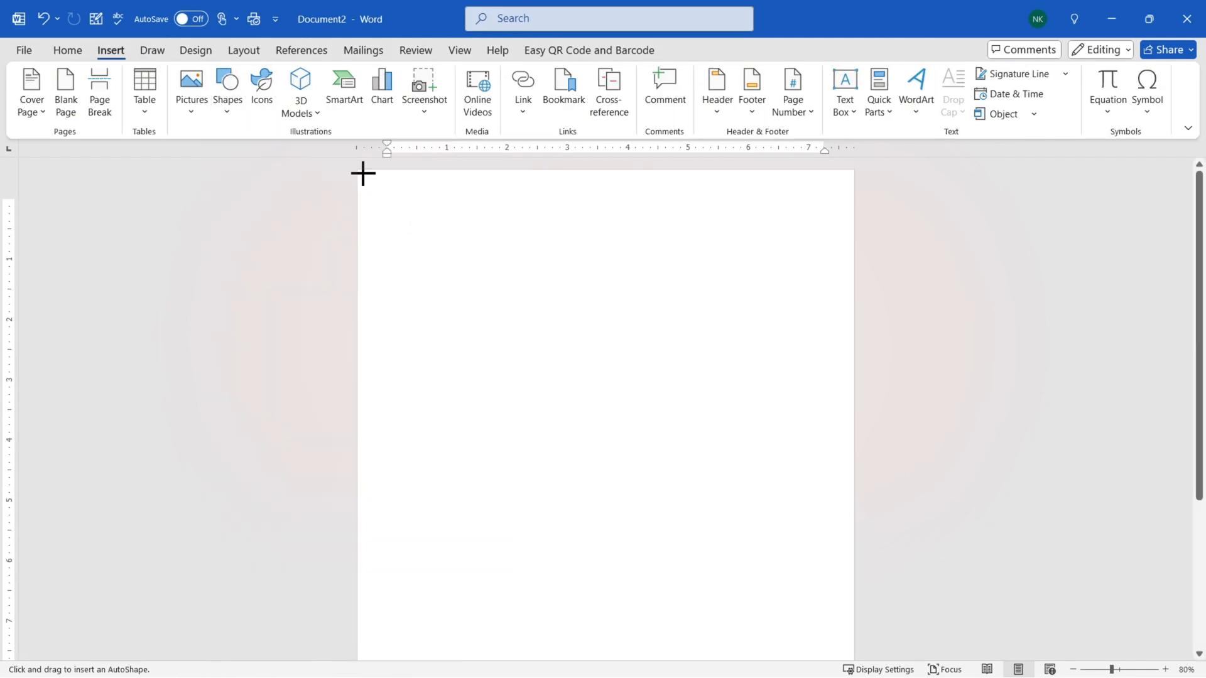
pyautogui.moveTo(358, 170); pyautogui.dragTo(852, 300)
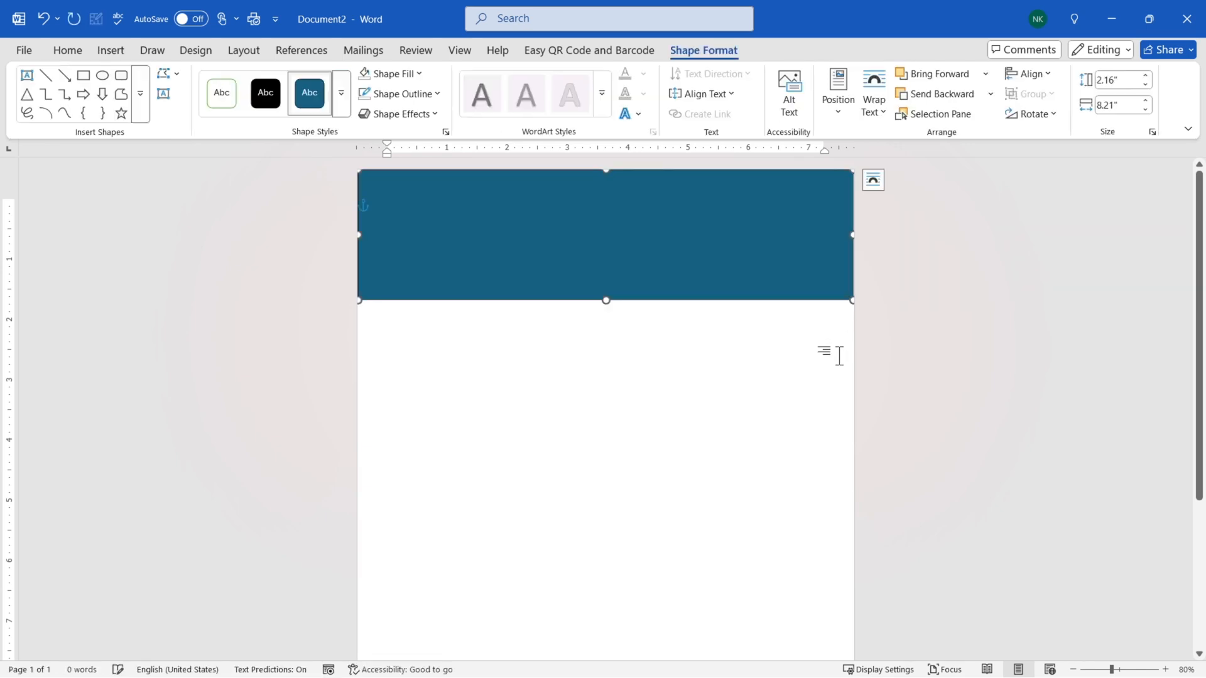
# Edit the rectangle's points, raising its lower-right corner so the bottom edge slopes up to the right.
pyautogui.rightClick(816, 274)
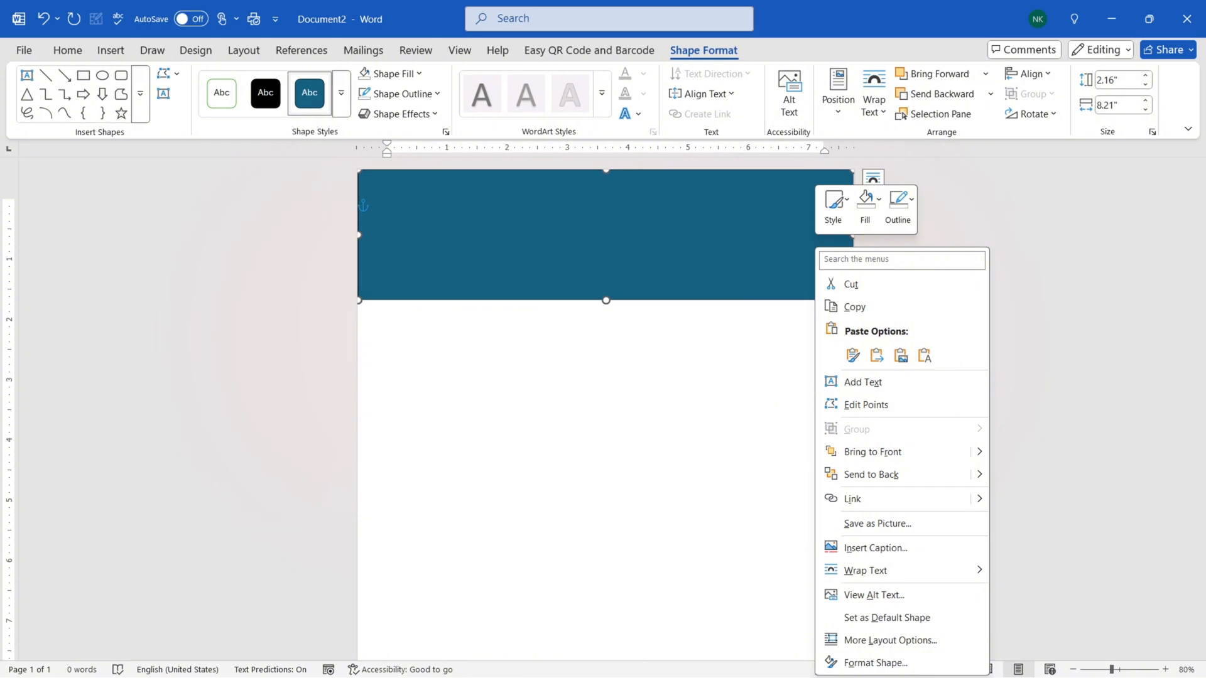
pyautogui.click(799, 290)
pyautogui.rightClick(799, 290)
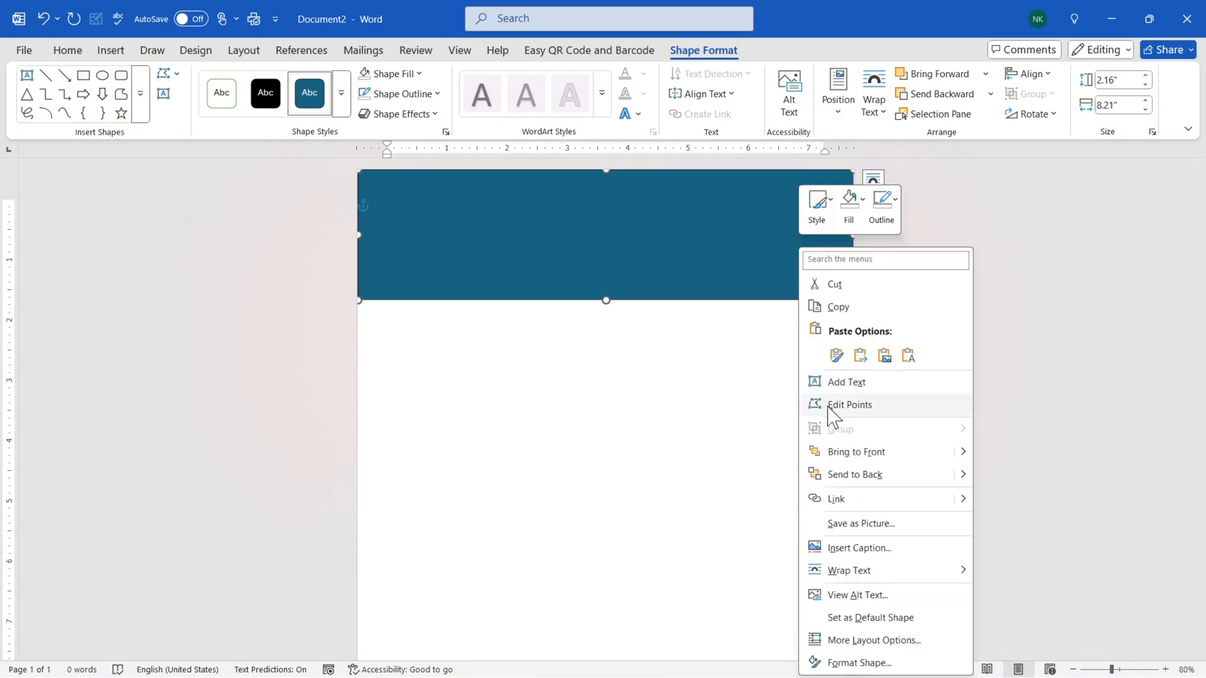
pyautogui.click(834, 407)
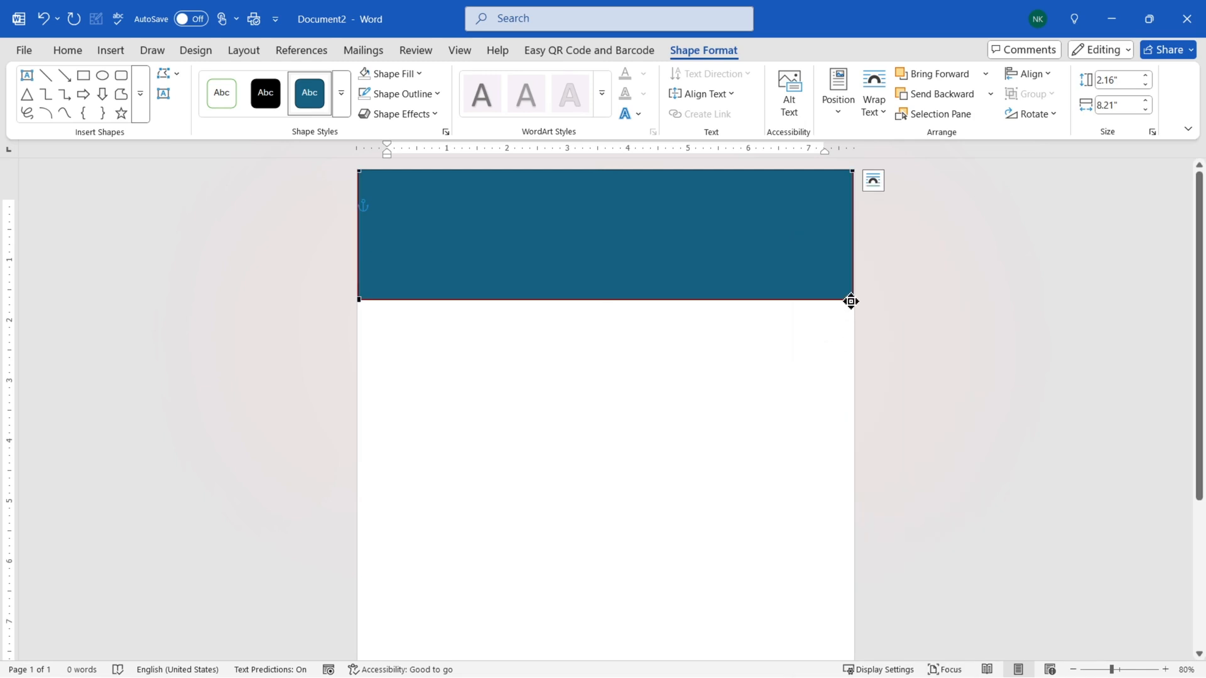
pyautogui.moveTo(850, 302); pyautogui.dragTo(851, 207)
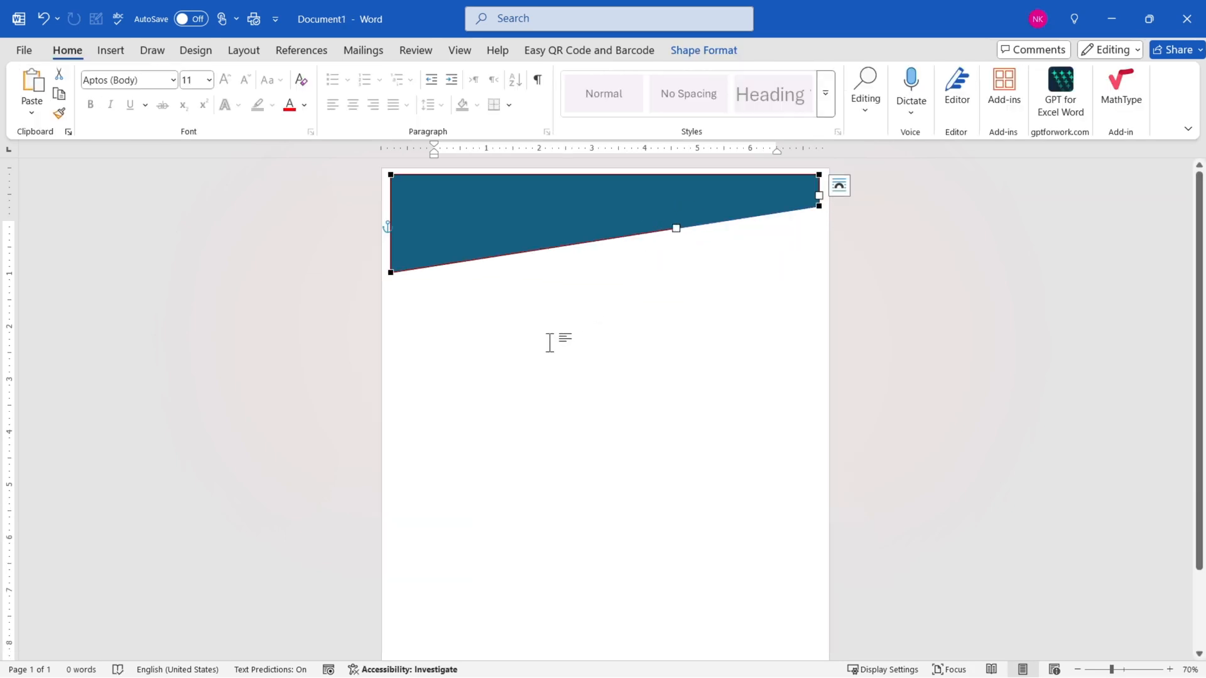
# Edit the points of the header shape again, bending its sloped bottom edge into a smooth S-shaped curve.
pyautogui.rightClick(471, 233)
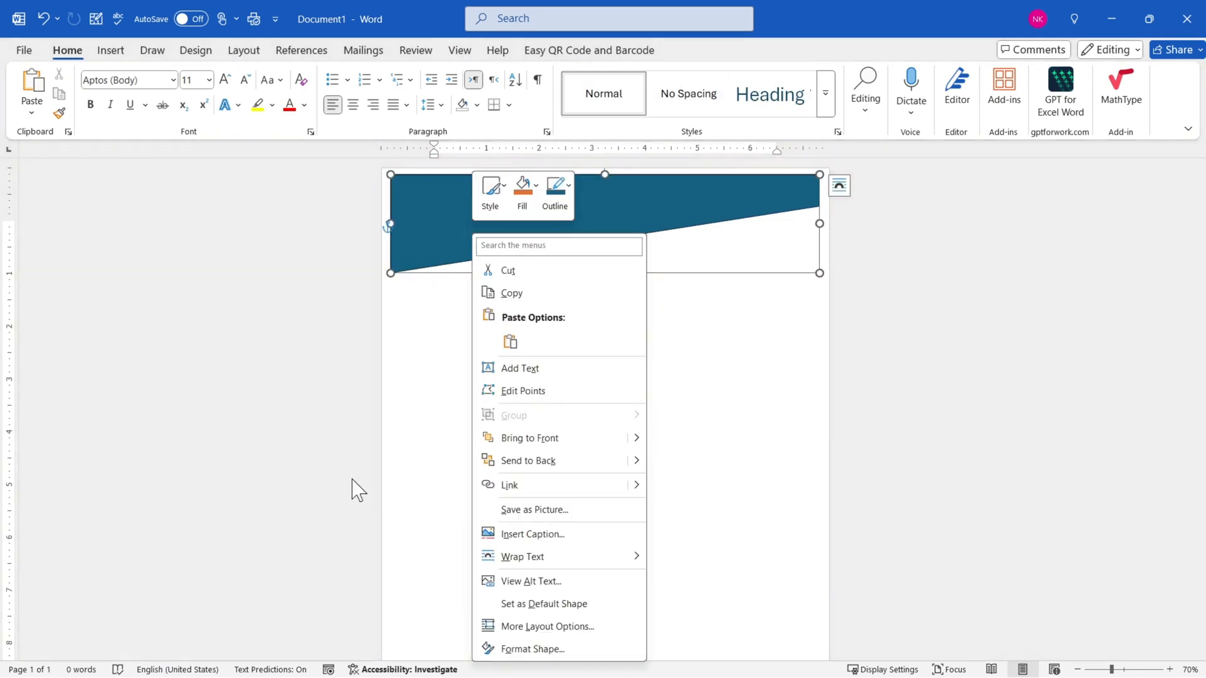
pyautogui.click(522, 391)
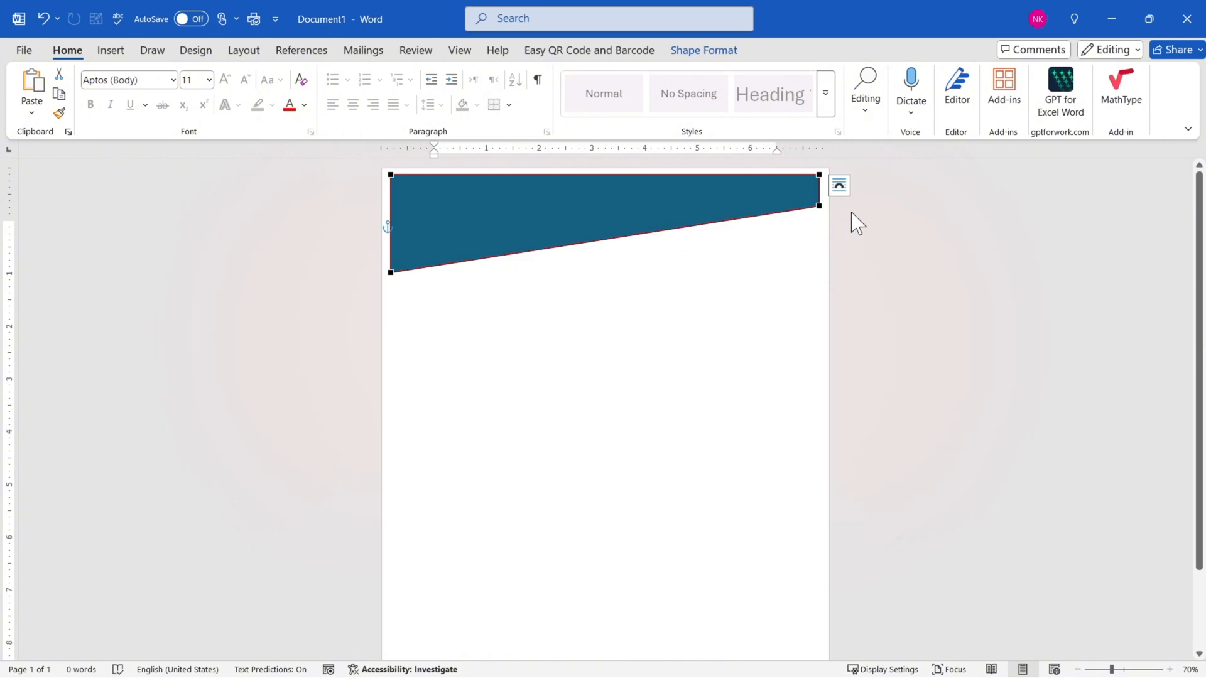
pyautogui.click(817, 205)
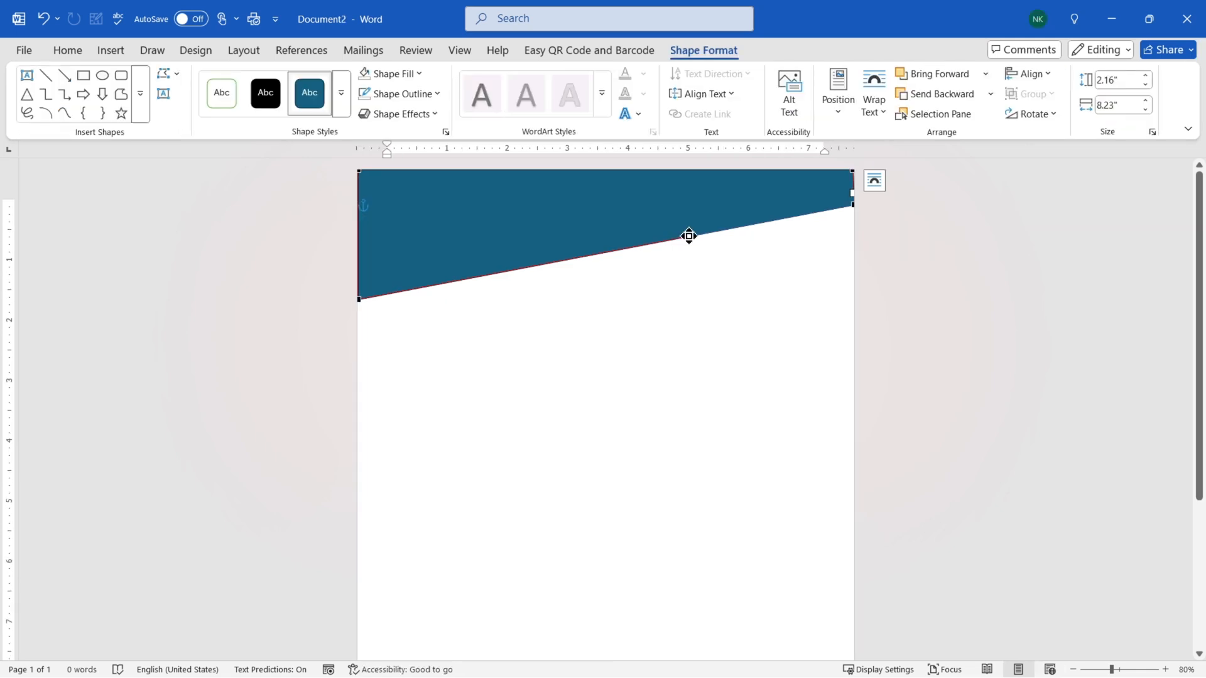
pyautogui.moveTo(686, 234); pyautogui.dragTo(559, 180)
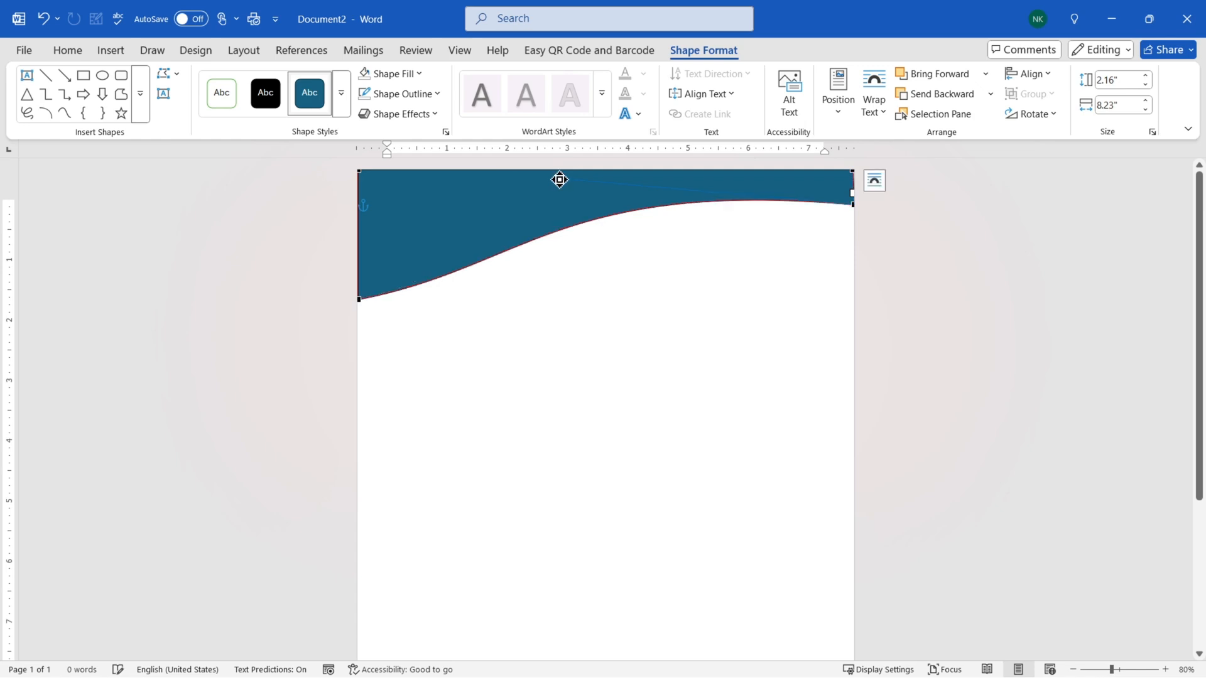
pyautogui.click(599, 319)
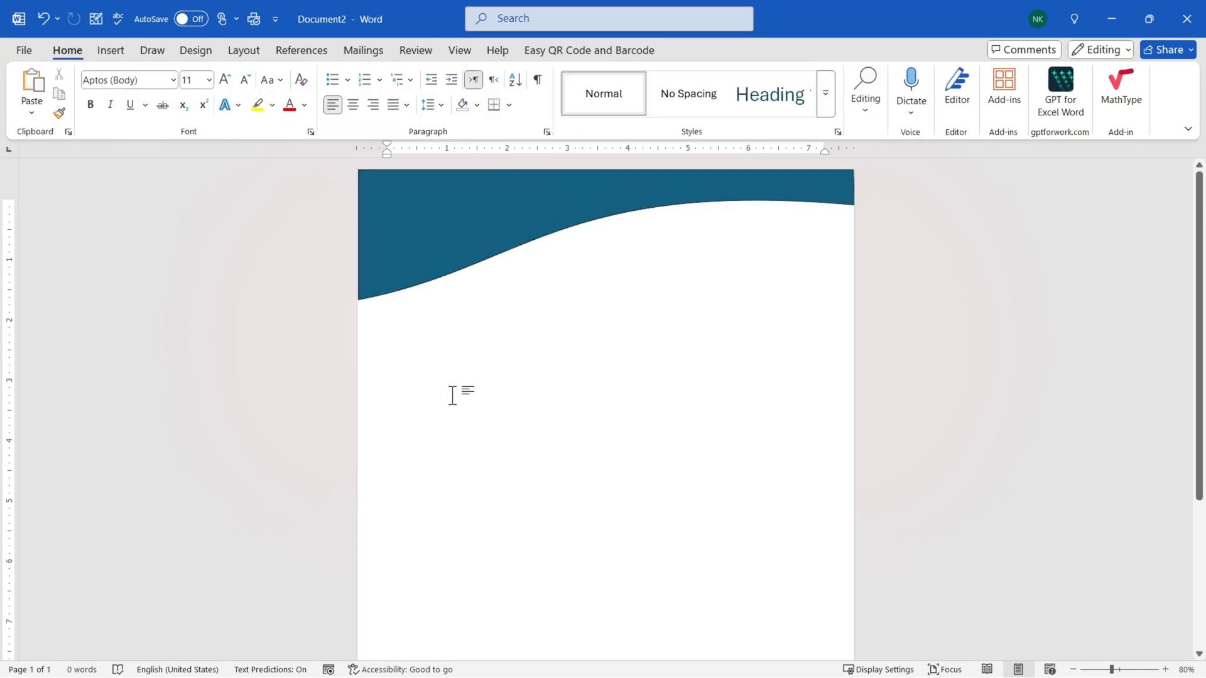
# Fill the curved header shape with the standard Dark Red color and remove its outline.
pyautogui.click(444, 226)
pyautogui.click(387, 73)
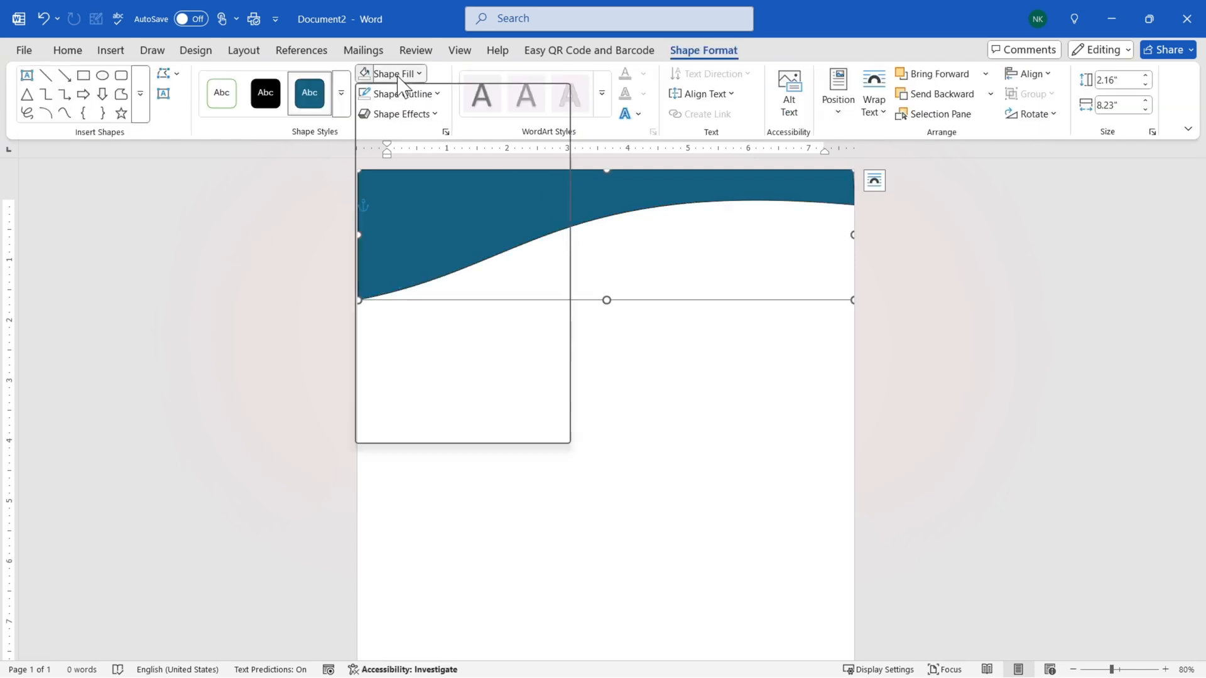
pyautogui.click(366, 310)
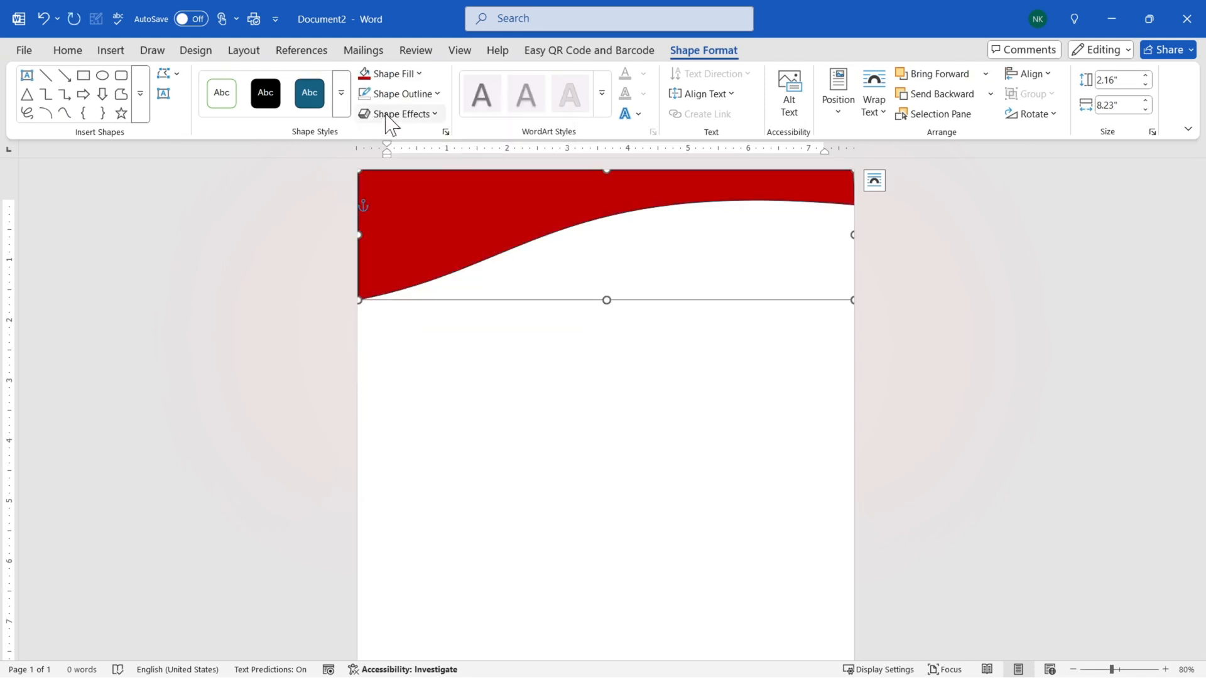
pyautogui.click(411, 94)
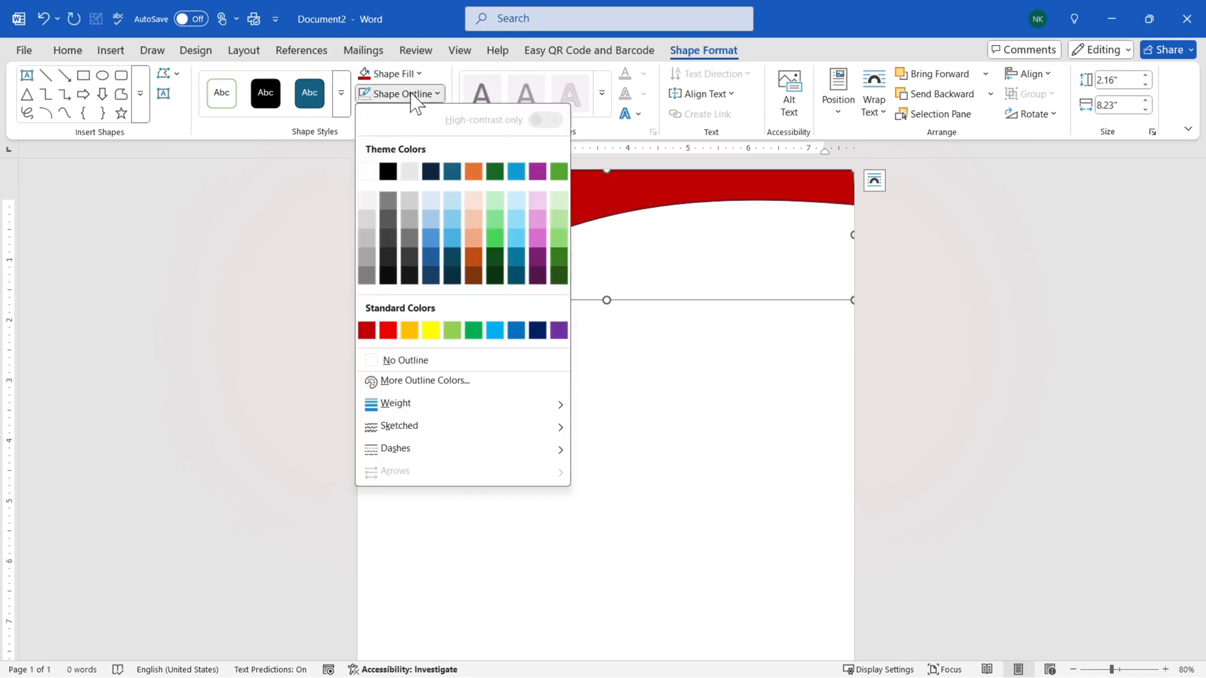
pyautogui.click(406, 360)
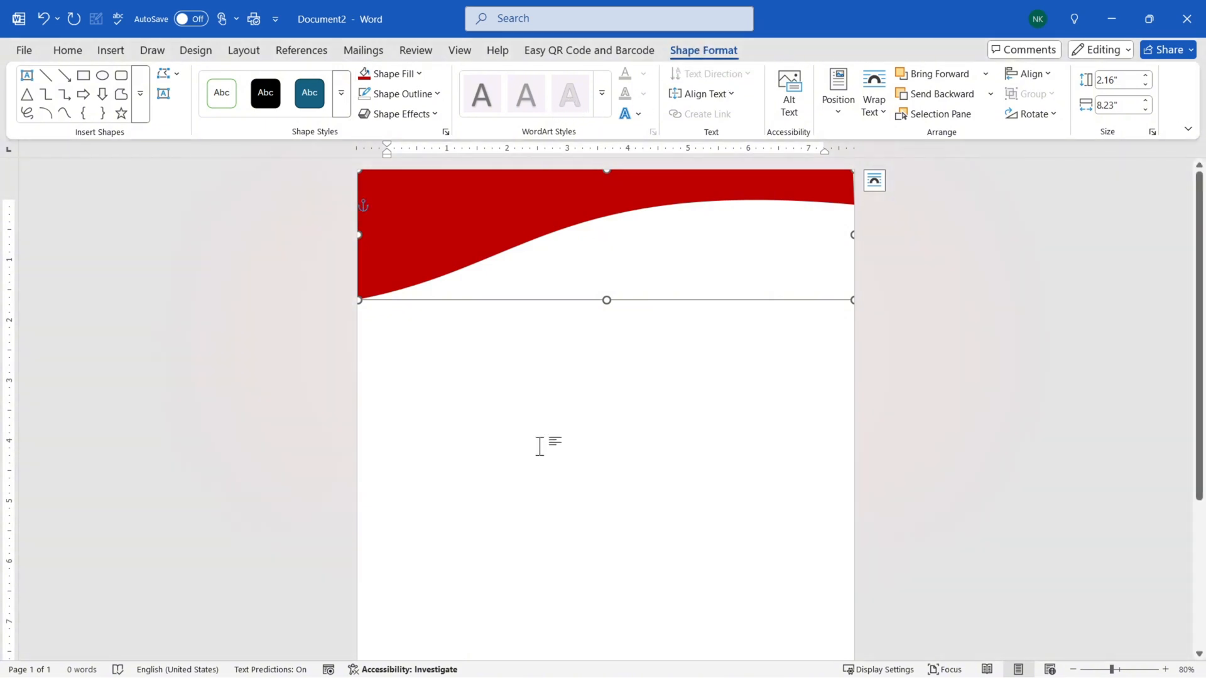
pyautogui.click(539, 447)
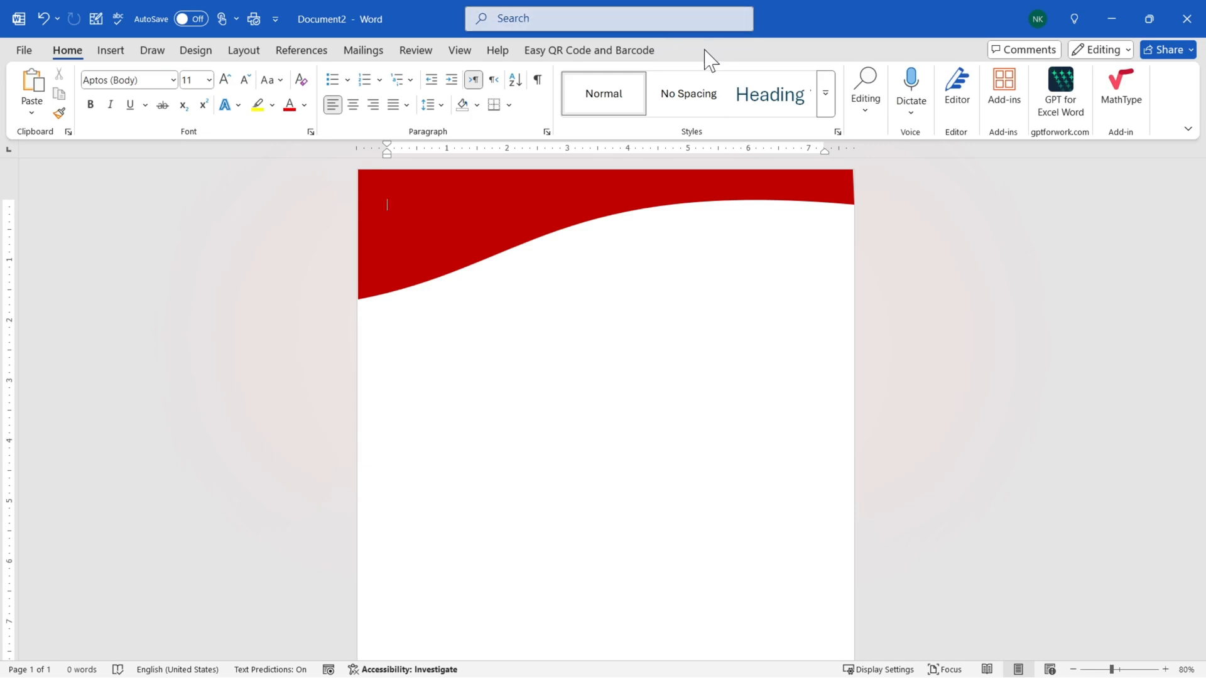
pyautogui.click(480, 221)
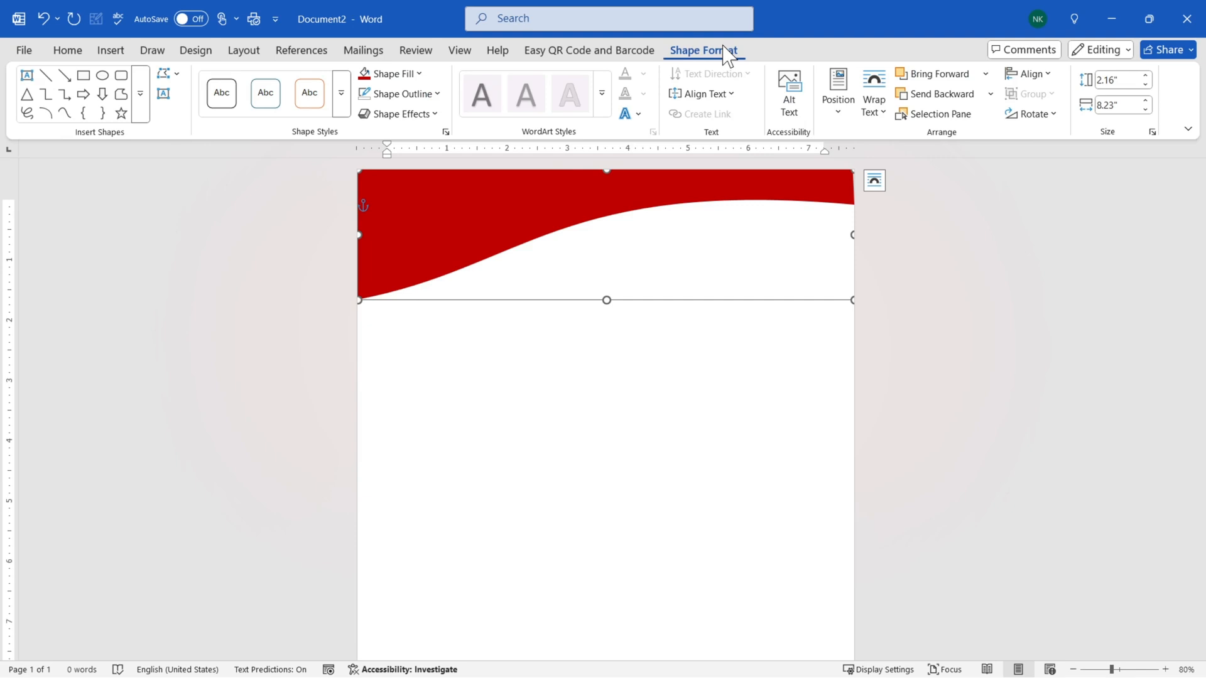
pyautogui.click(390, 74)
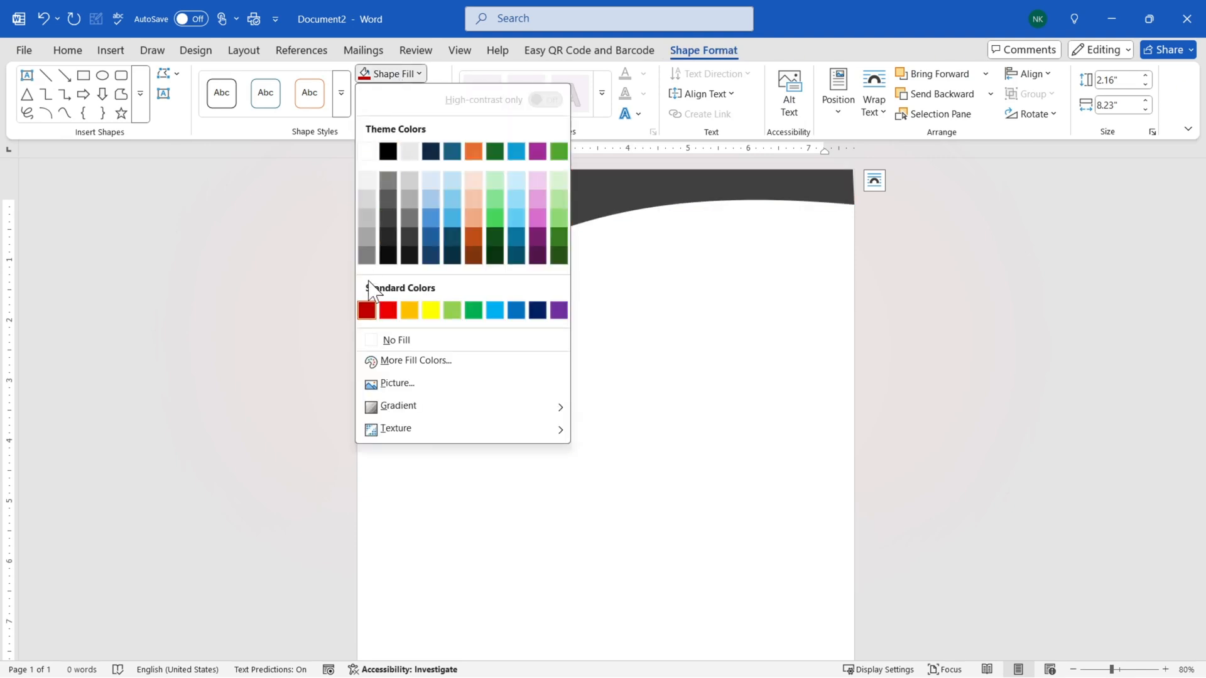
pyautogui.click(367, 310)
pyautogui.click(392, 94)
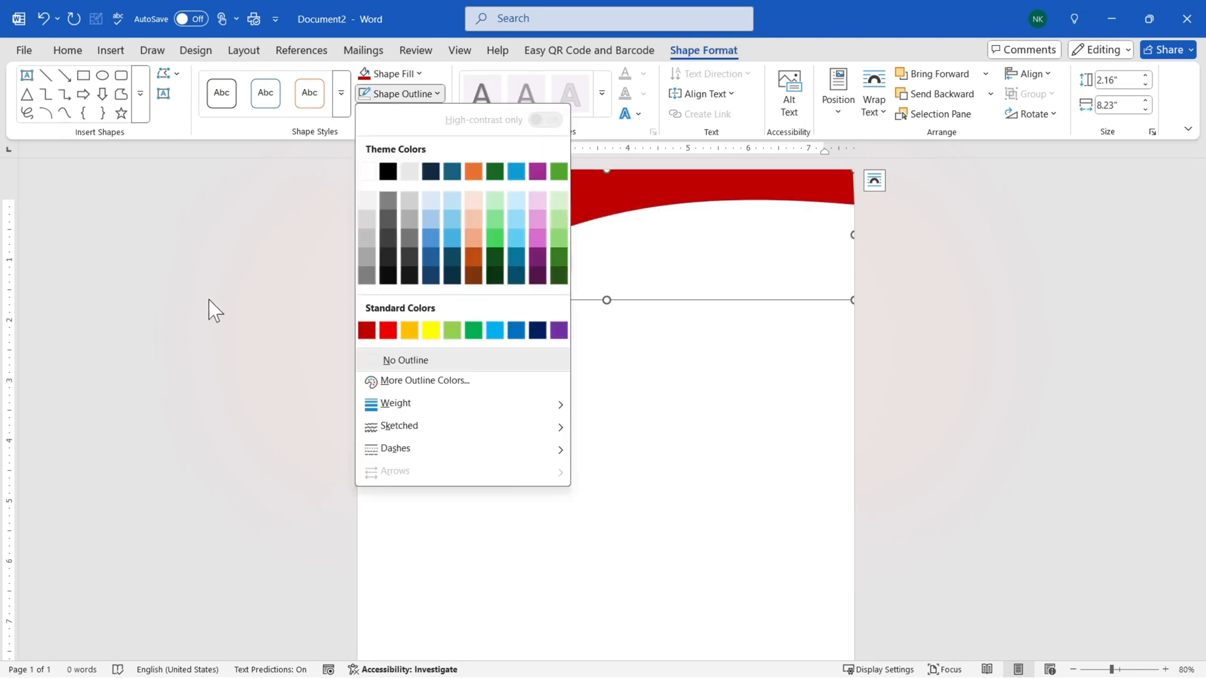
pyautogui.click(402, 360)
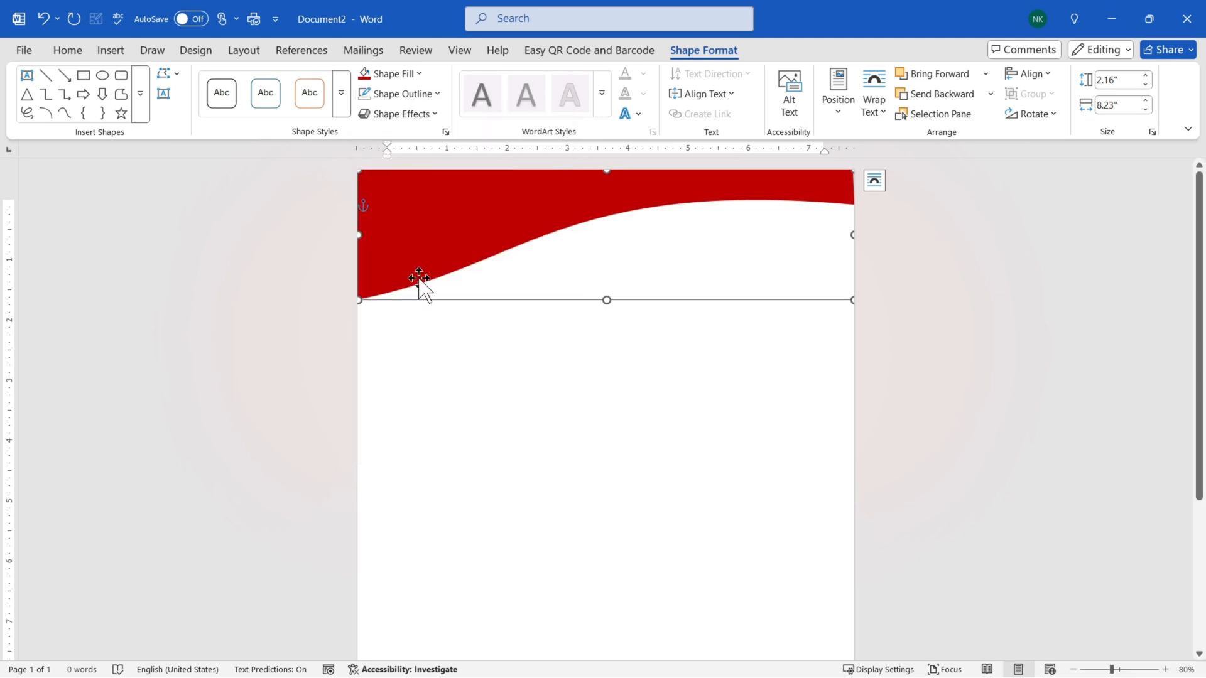
# Add a black-styled duplicate of the curved header behind the red shape, aligned at the top and stretched to about 2.44" high.
pyautogui.hotkey('ctrl', 'd')
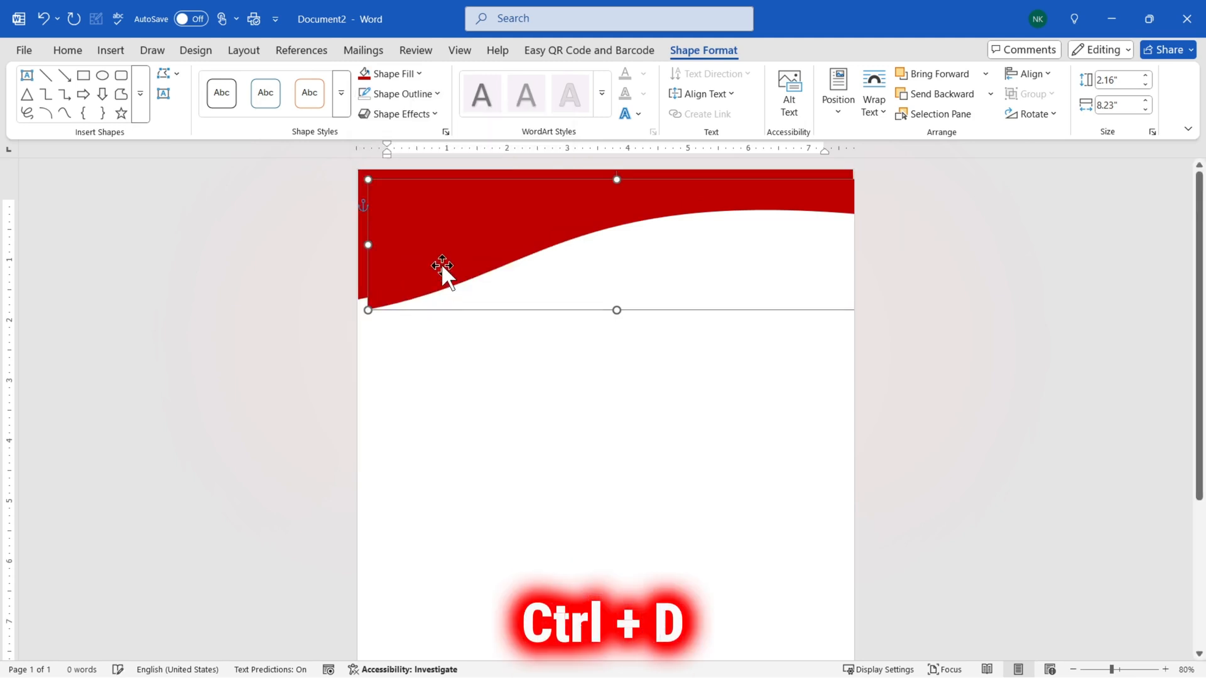
pyautogui.moveTo(442, 266); pyautogui.dragTo(432, 256)
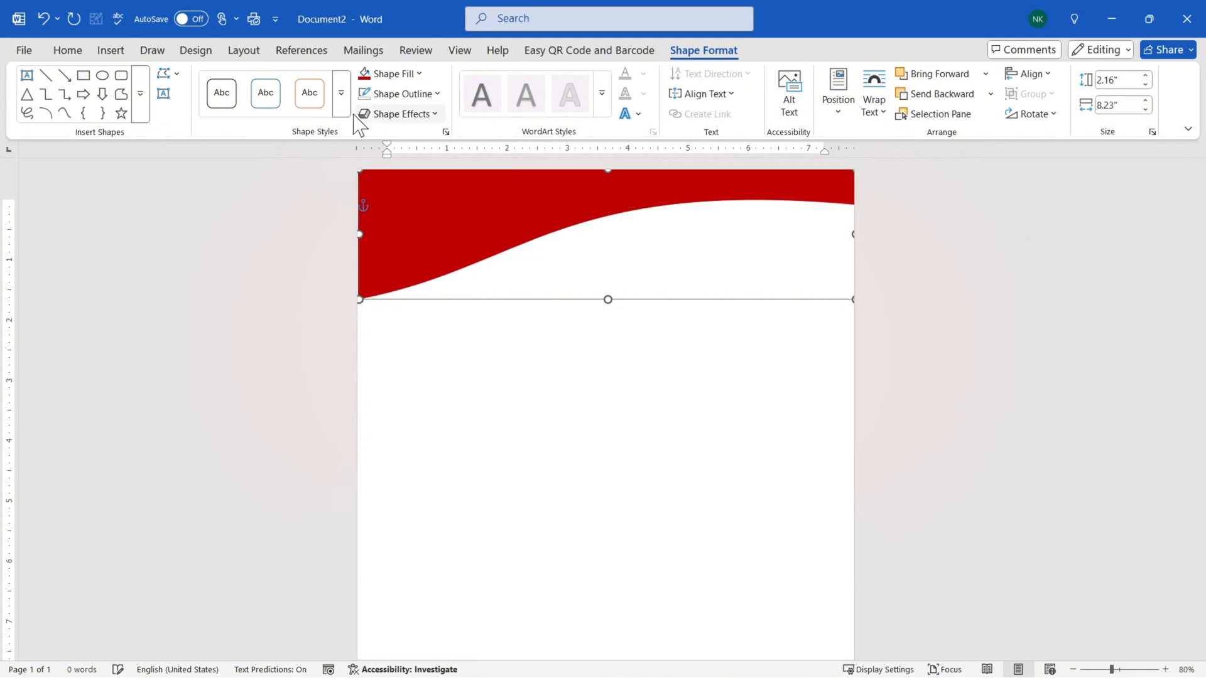
pyautogui.click(342, 100)
pyautogui.click(218, 180)
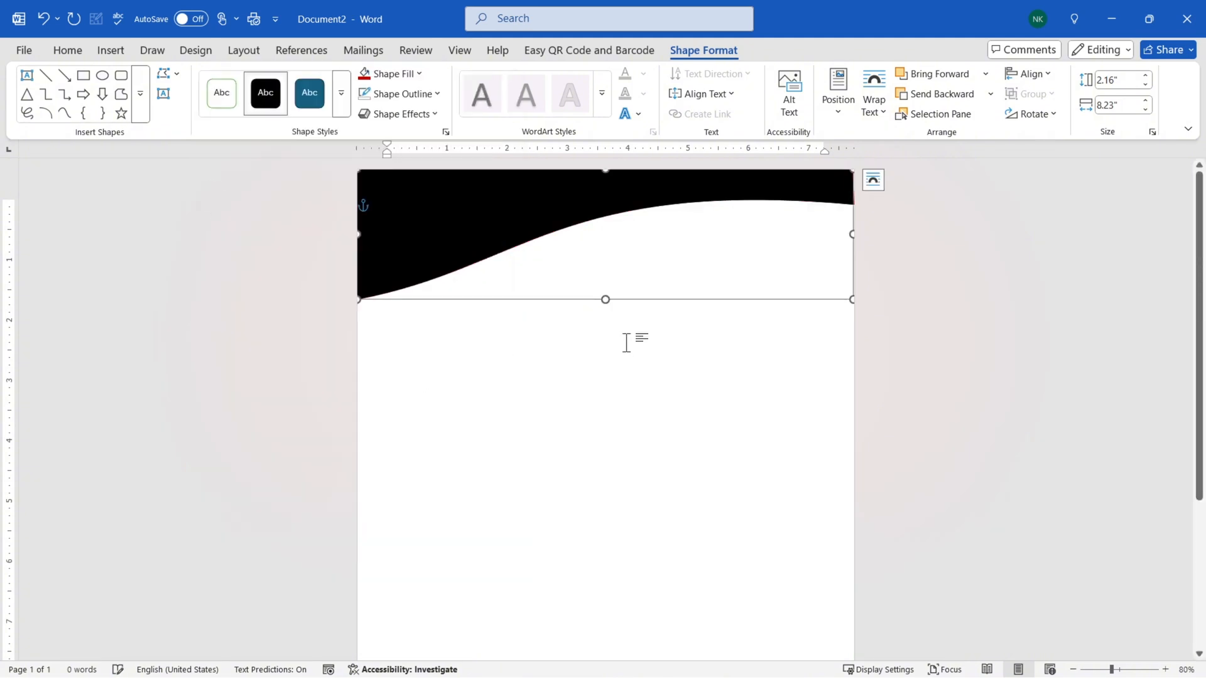
pyautogui.moveTo(606, 299); pyautogui.dragTo(600, 317)
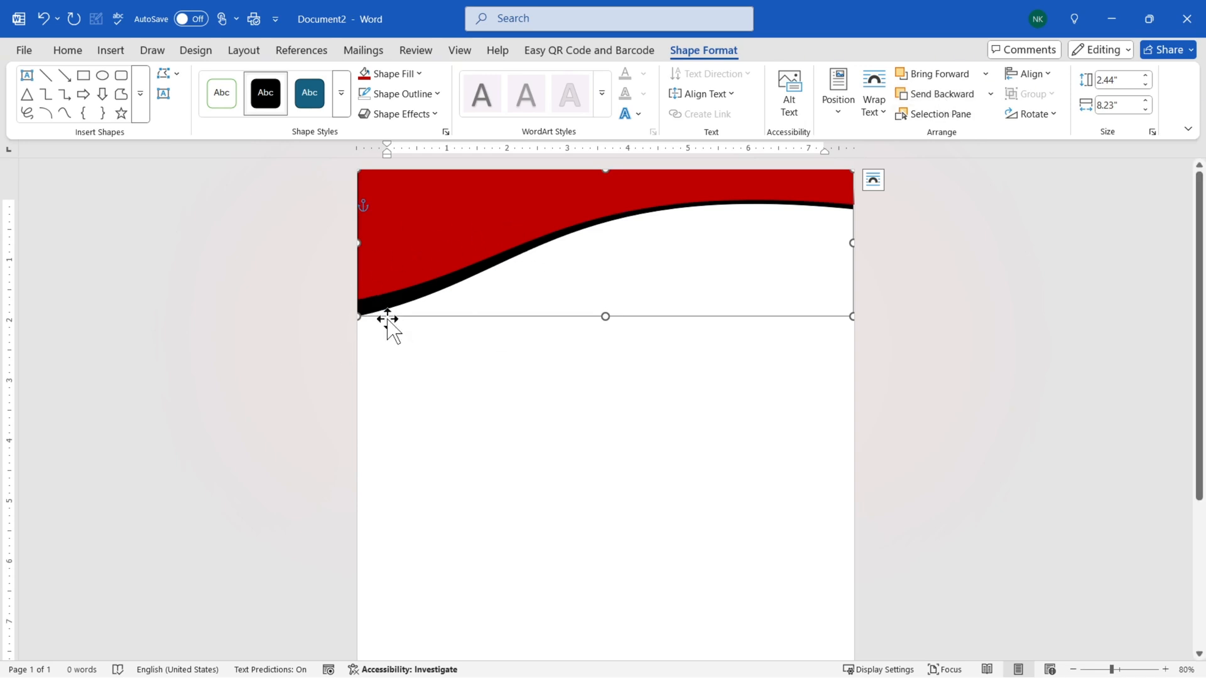
# Apply the last Dark Variations gradient to the red header shape's fill.
pyautogui.moveTo(387, 319); pyautogui.dragTo(402, 300)
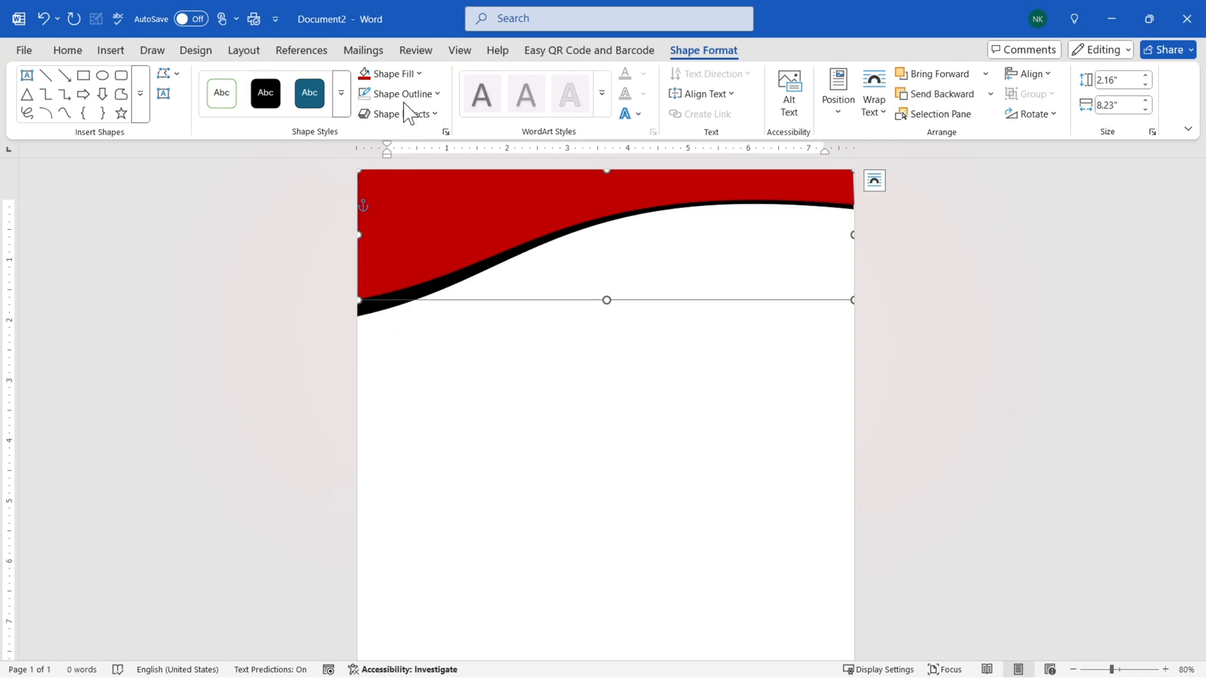
pyautogui.click(390, 74)
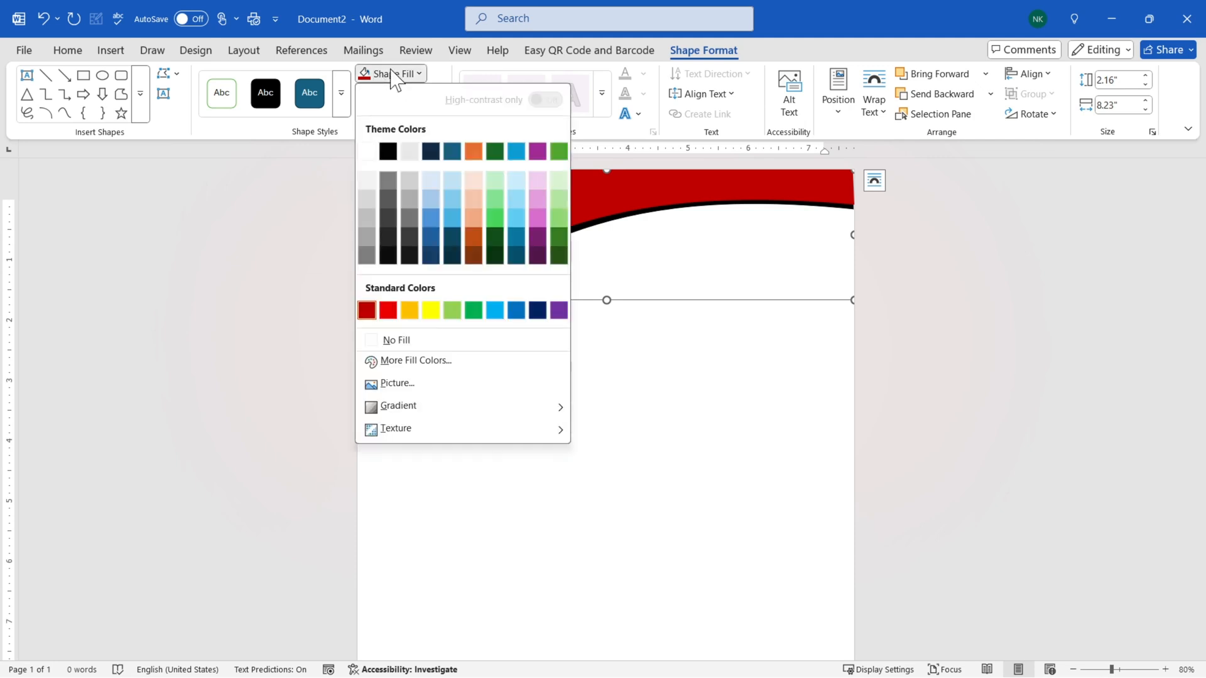
pyautogui.moveTo(440, 410)
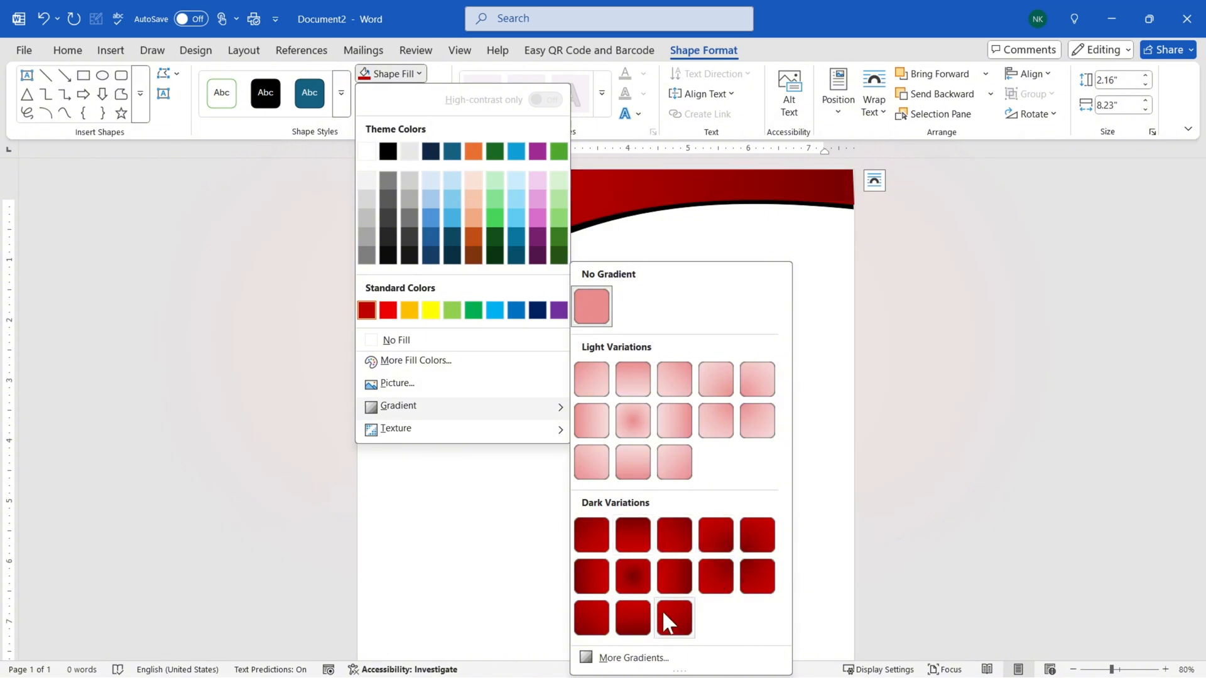
pyautogui.click(673, 622)
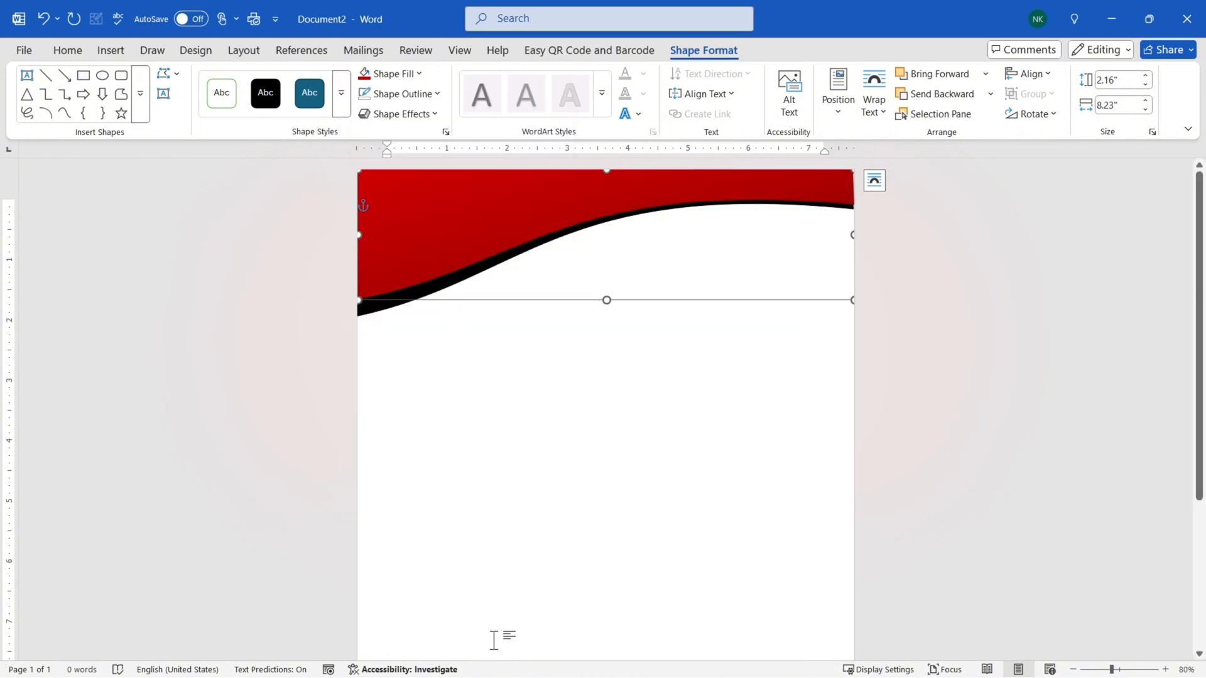
# Draw a text box about 4.25" wide and 2.8" high across the lower edge of the curved header.
pyautogui.click(468, 465)
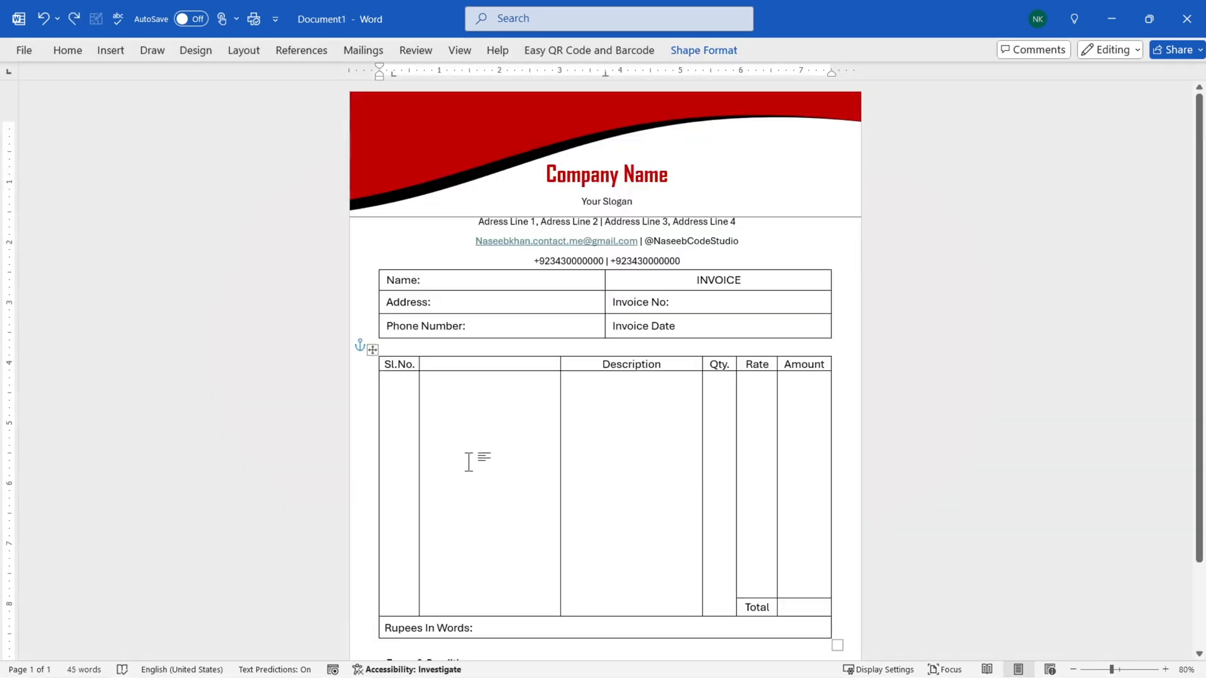
pyautogui.click(632, 179)
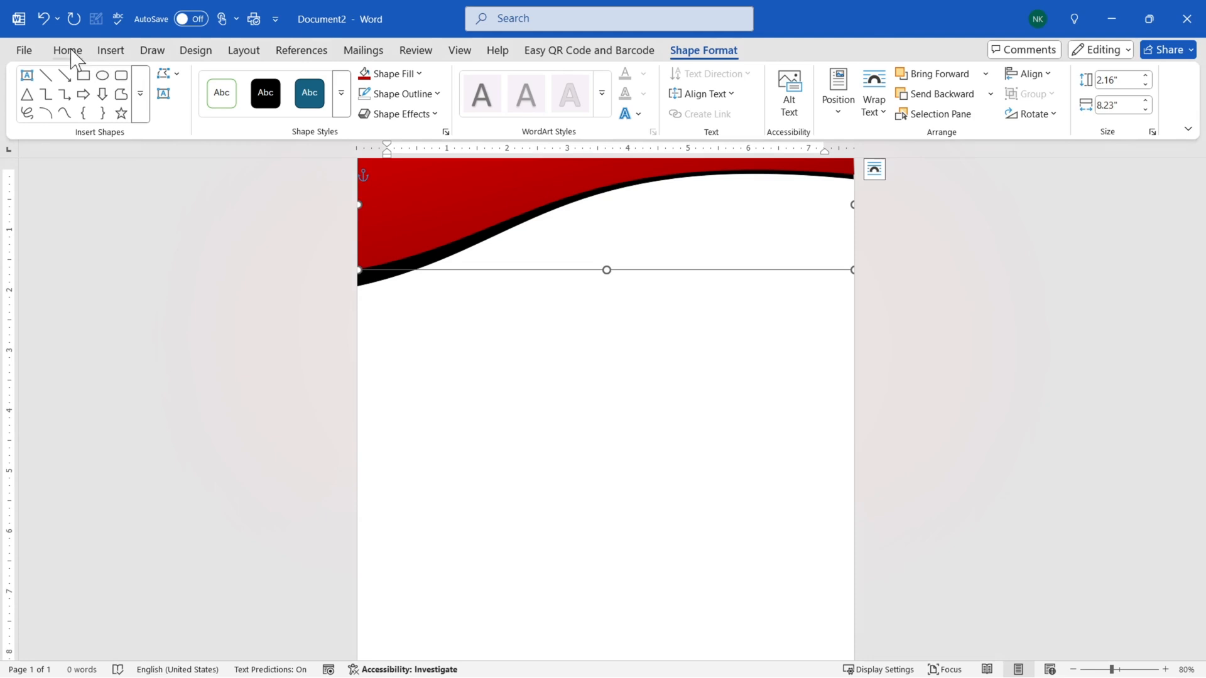
pyautogui.click(69, 51)
pyautogui.click(113, 55)
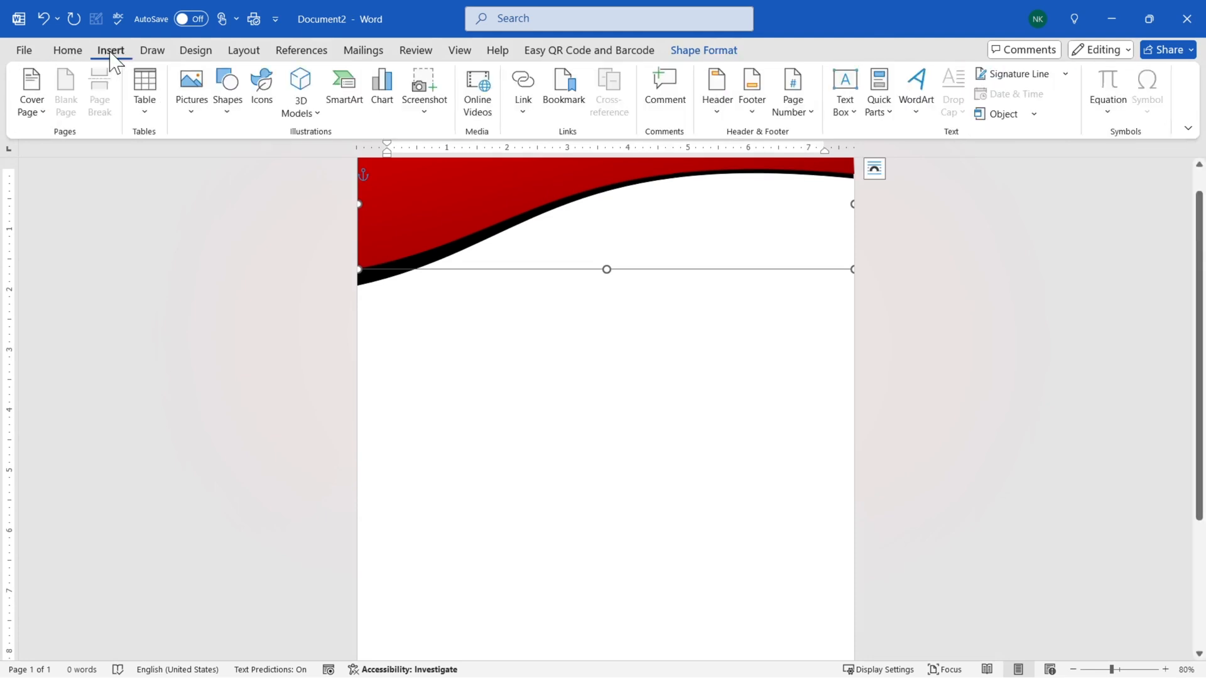
pyautogui.click(228, 113)
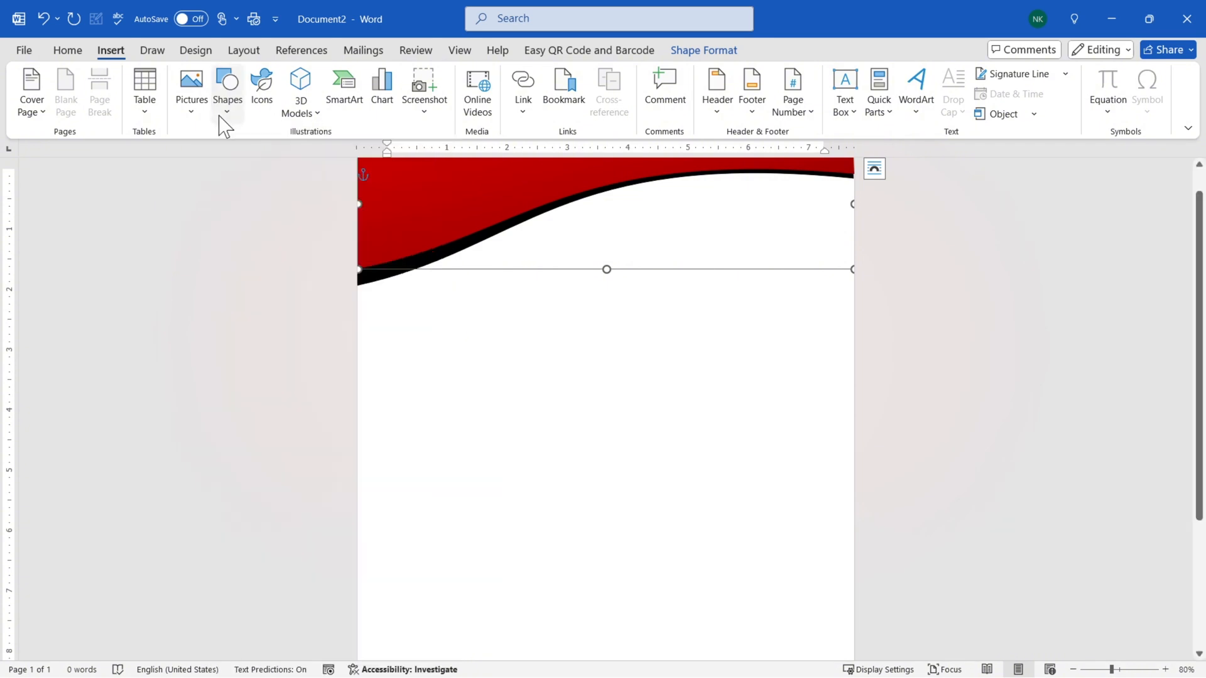
pyautogui.click(228, 119)
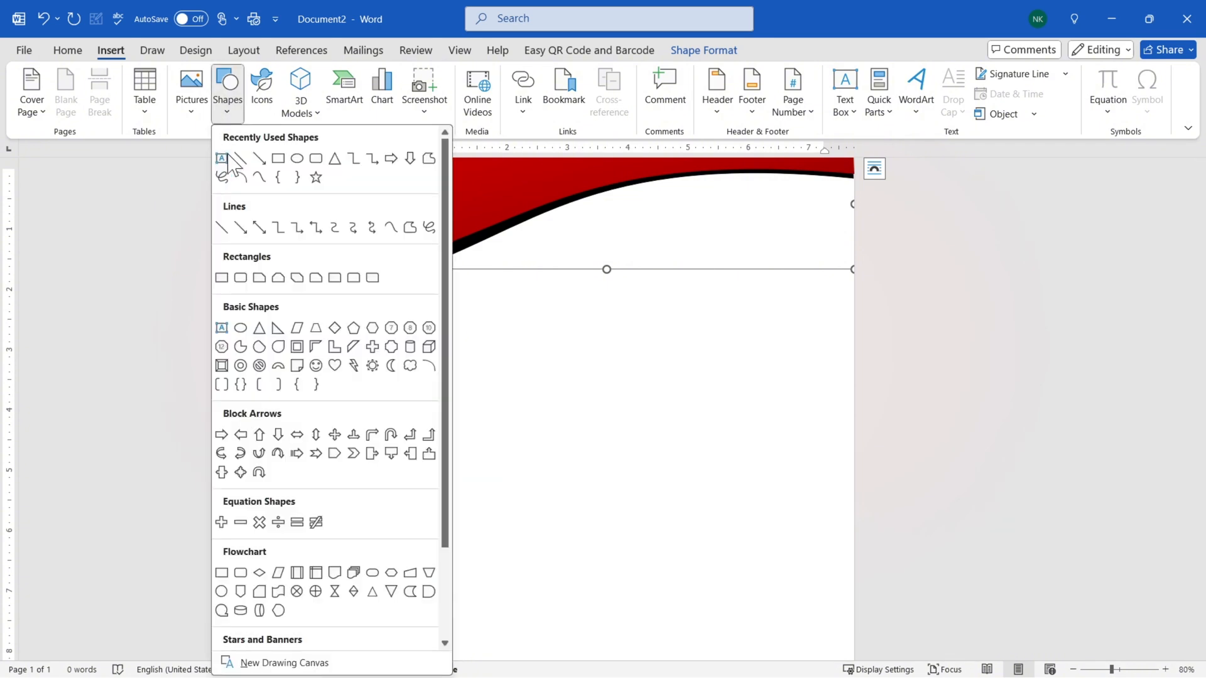
pyautogui.click(224, 159)
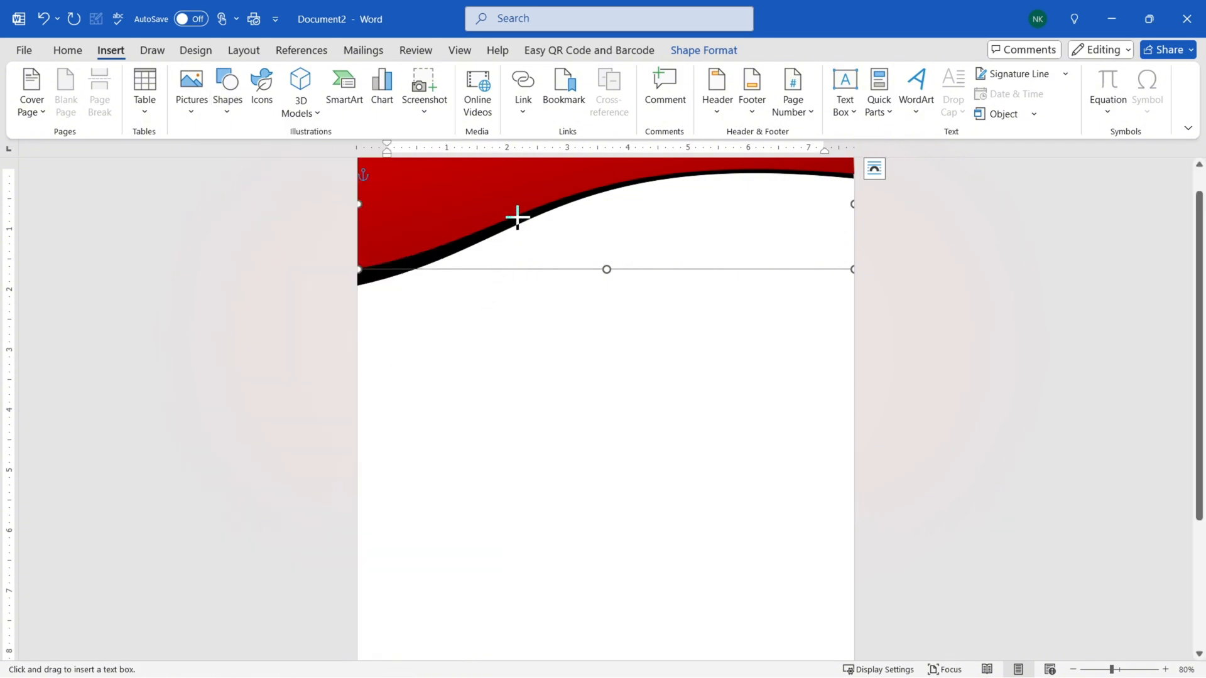
pyautogui.moveTo(490, 211); pyautogui.dragTo(741, 375)
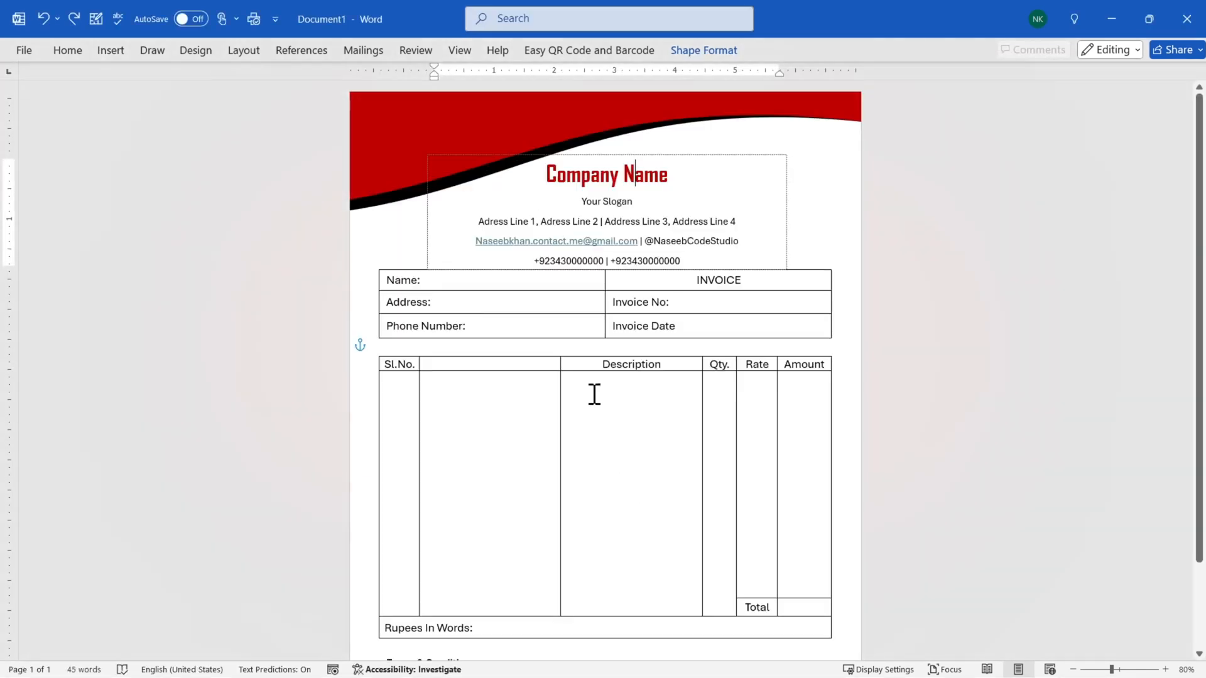
# Enter the company name NaseebCodeStudio in the text box, with the slogan "Your Word, Smartly Connected" on the line below.
pyautogui.tripleClick(533, 175)
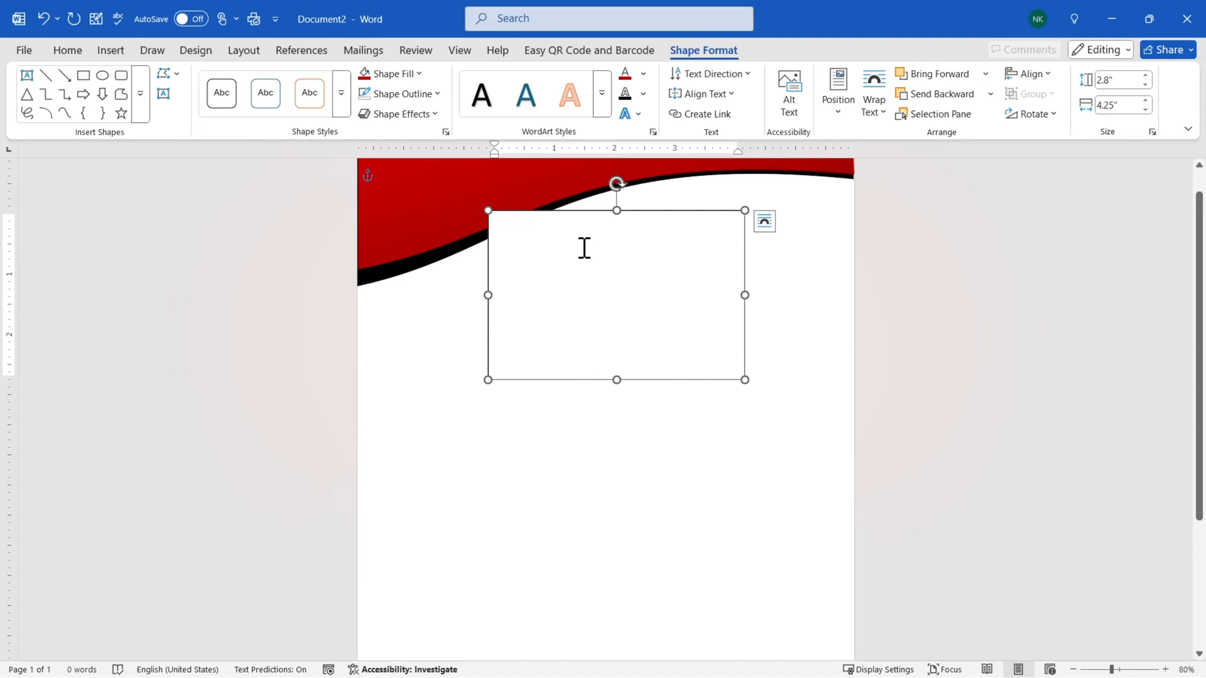
pyautogui.write('Name')
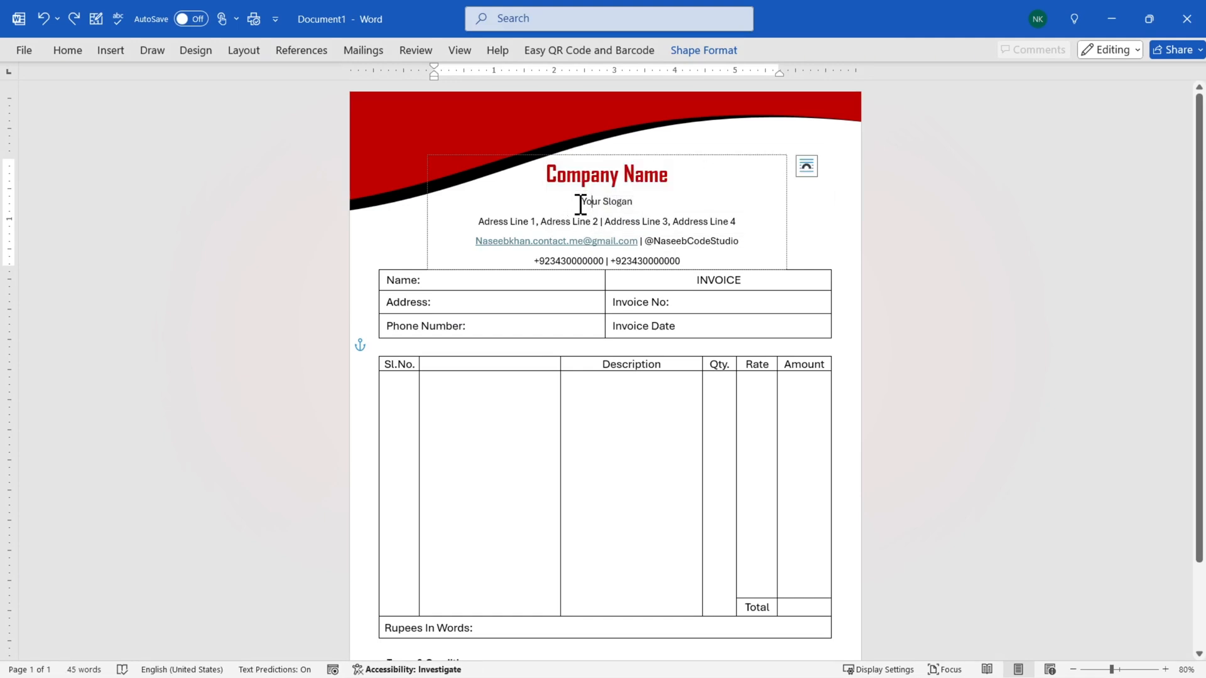
pyautogui.moveTo(581, 202); pyautogui.dragTo(636, 201)
pyautogui.click(637, 202)
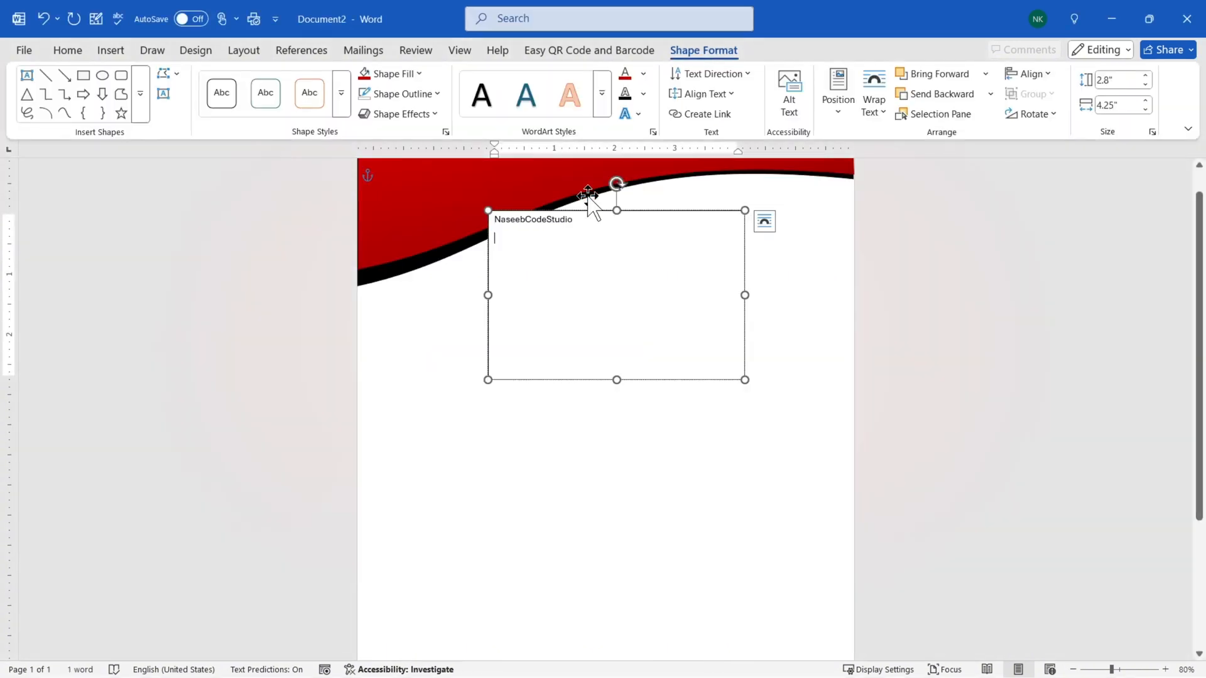
pyautogui.press('Return')
pyautogui.write('Your Wo')
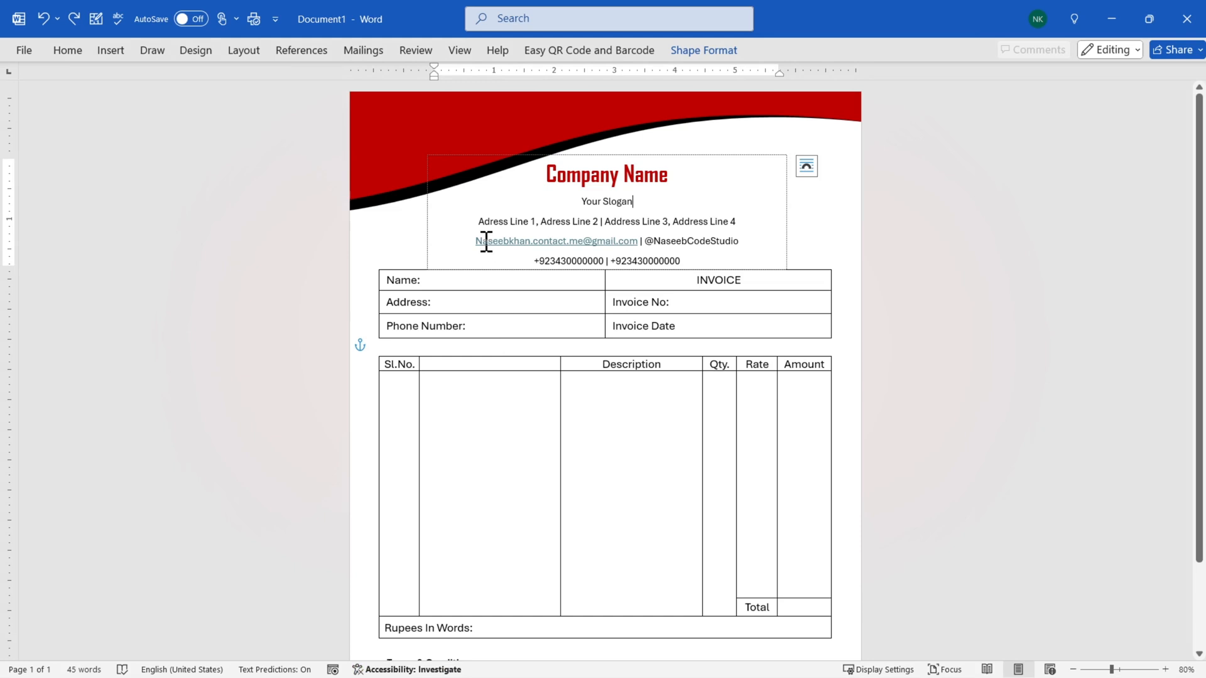
# Copy the address, e-mail and phone lines from the finished invoice below the slogan, and widen the text box to about 5.17".
pyautogui.moveTo(480, 223); pyautogui.dragTo(690, 266)
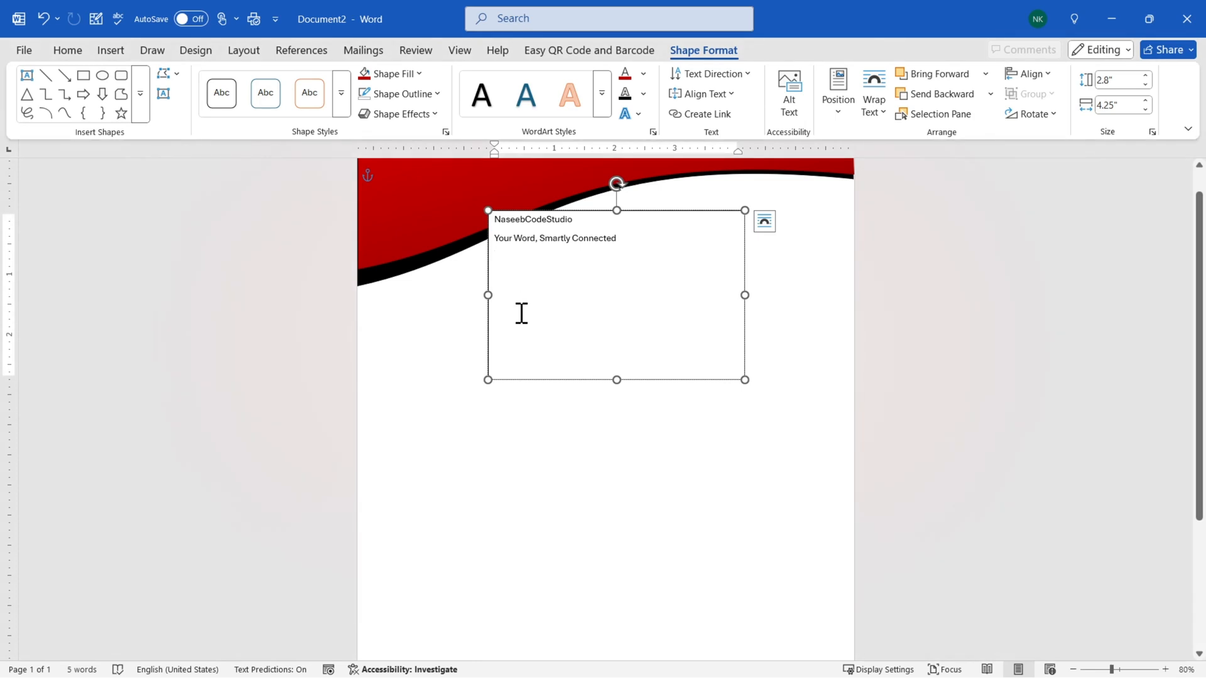
pyautogui.hotkey('ctrl', 'v')
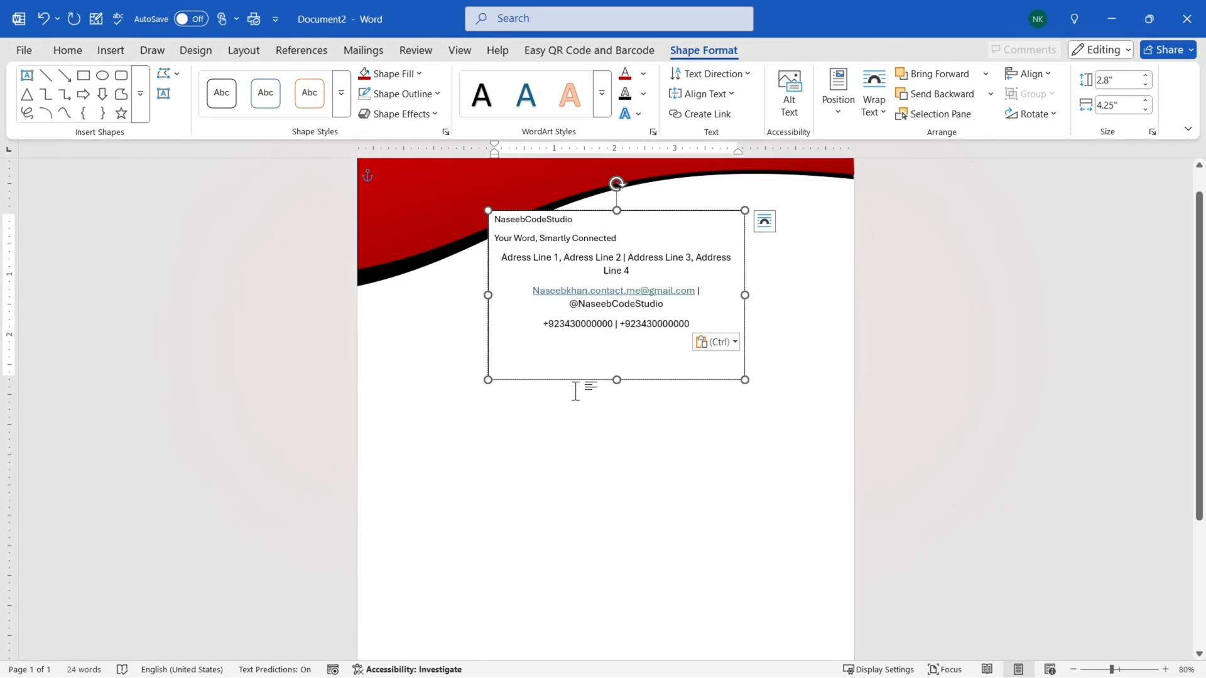
pyautogui.moveTo(744, 295); pyautogui.dragTo(717, 295)
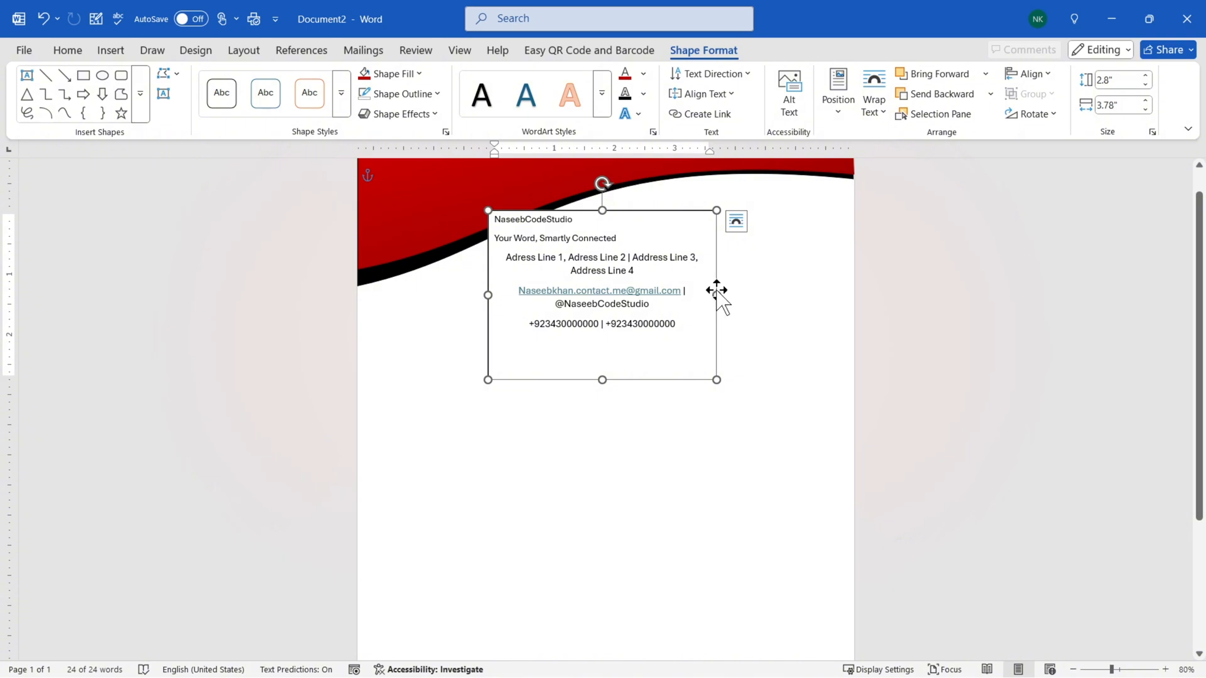
pyautogui.moveTo(717, 294); pyautogui.dragTo(800, 296)
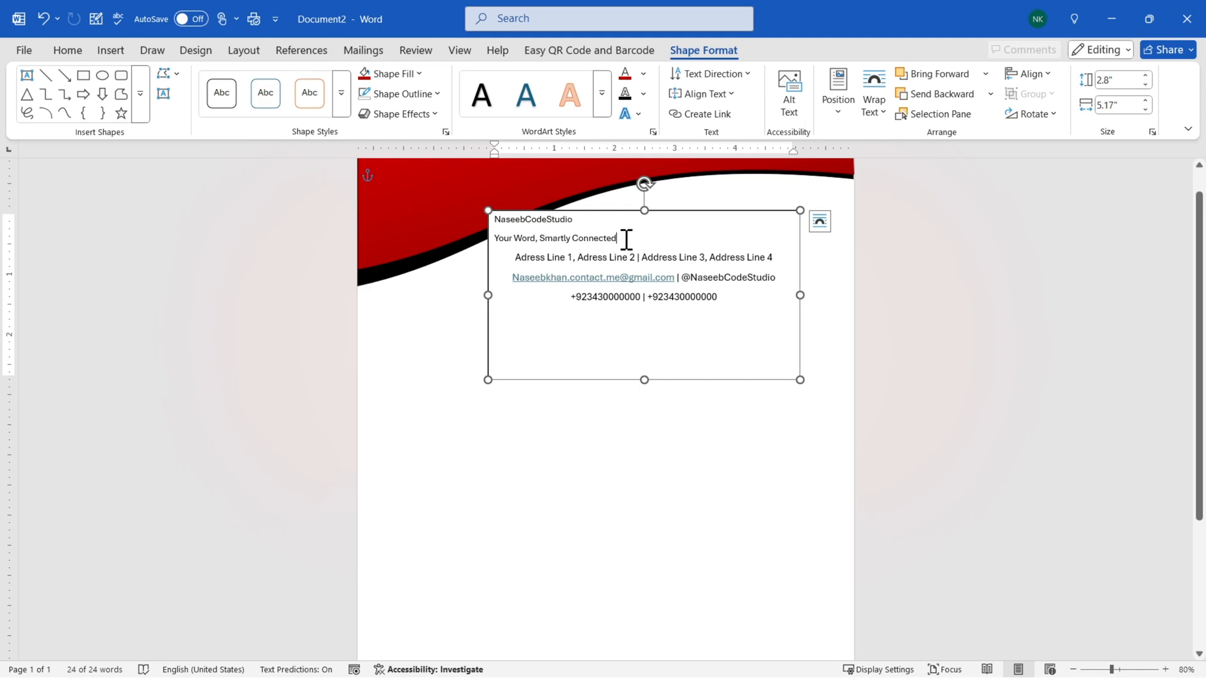
# Center all the text in the text box.
pyautogui.hotkey('ctrl', 'a')
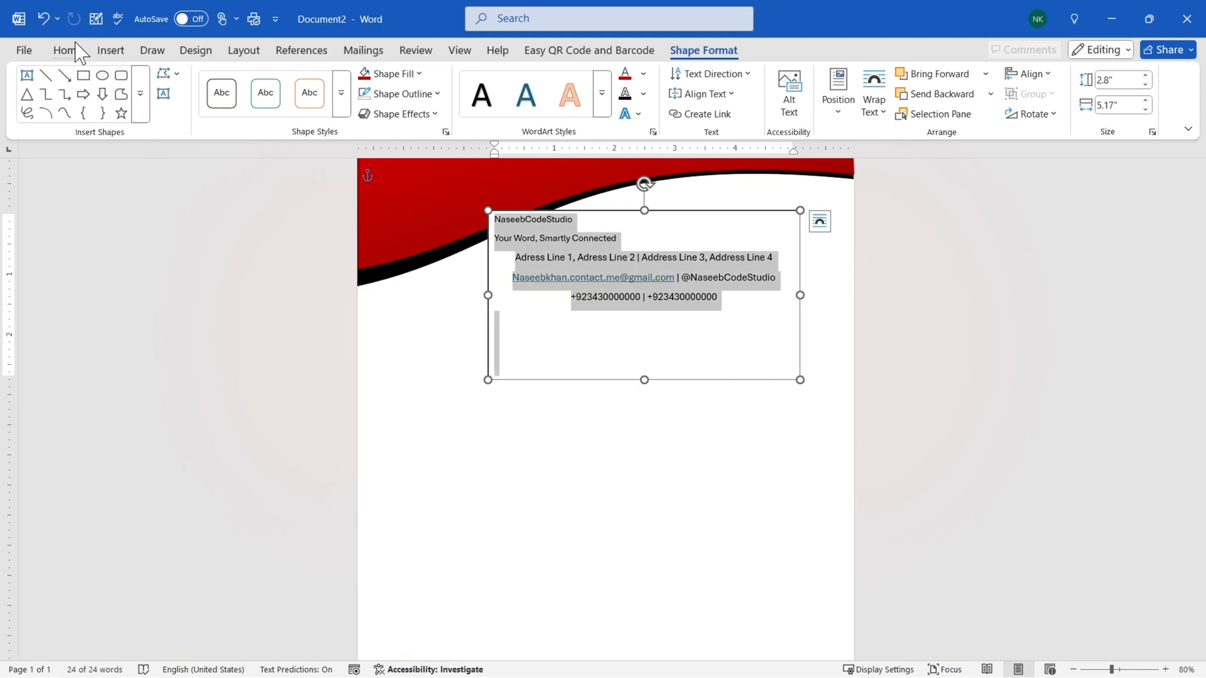
pyautogui.click(75, 50)
pyautogui.click(353, 105)
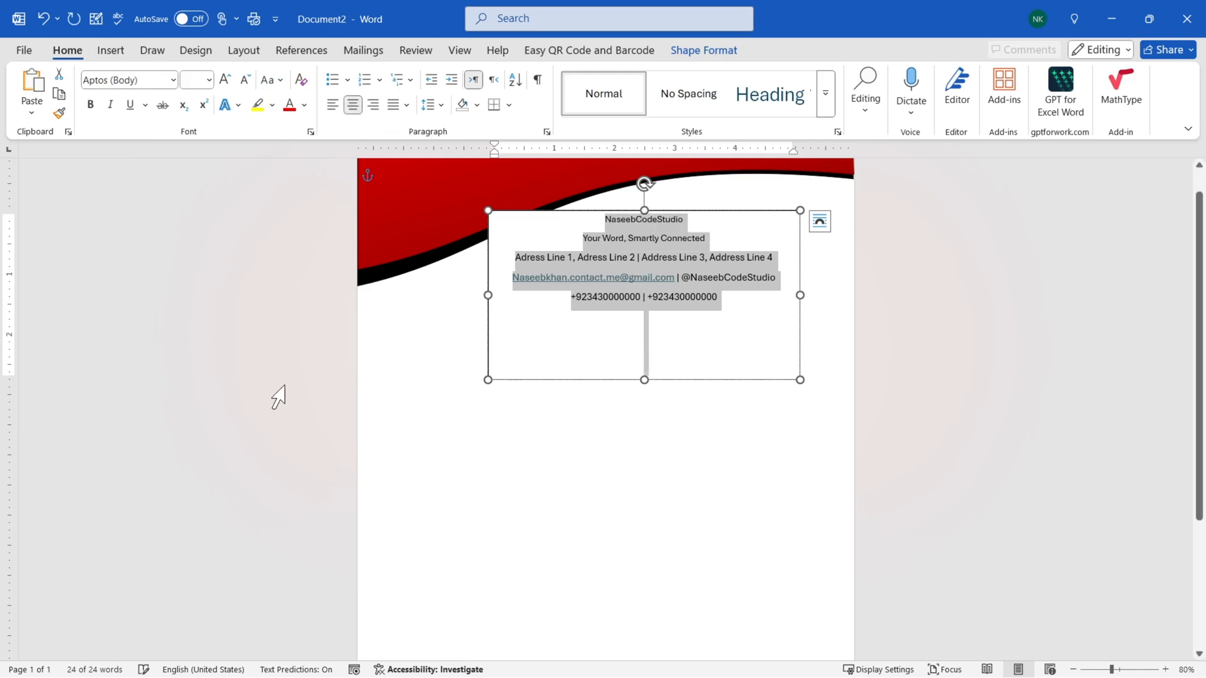
pyautogui.click(678, 256)
# Set the company name's font size to 28, checking the heading in the finished invoice for reference.
pyautogui.moveTo(689, 221); pyautogui.dragTo(603, 219)
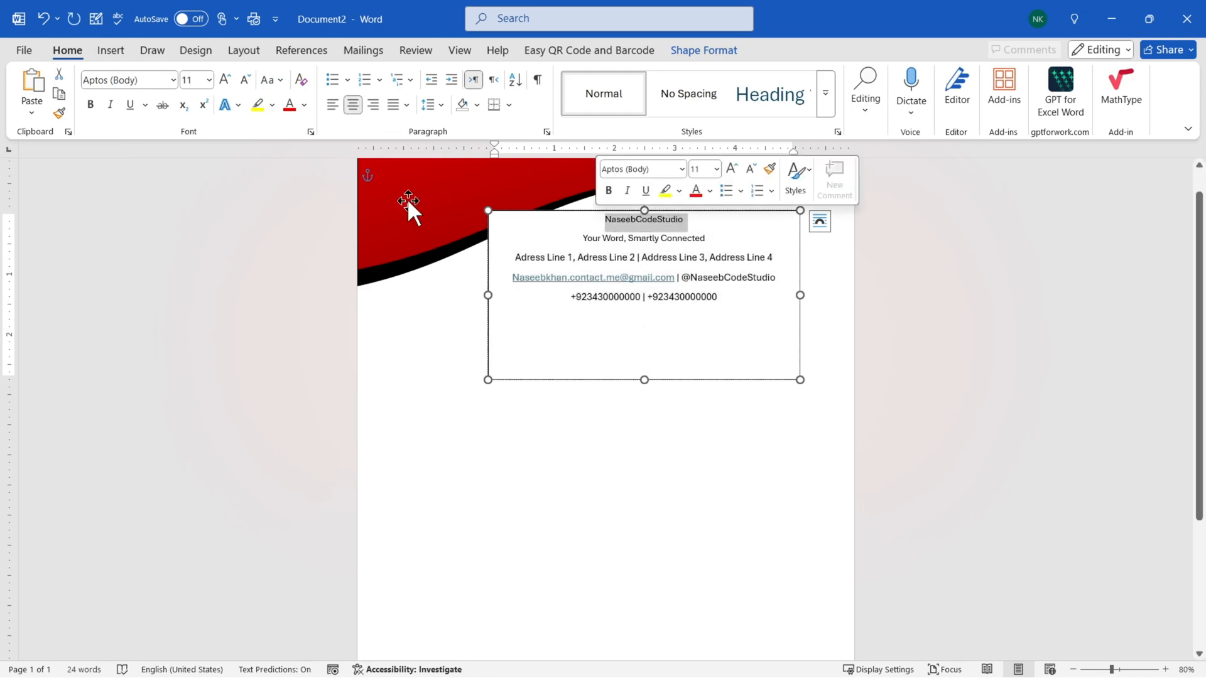
pyautogui.click(225, 80)
pyautogui.click(225, 80)
pyautogui.click(225, 79)
pyautogui.click(225, 80)
pyautogui.click(225, 80)
pyautogui.click(225, 80)
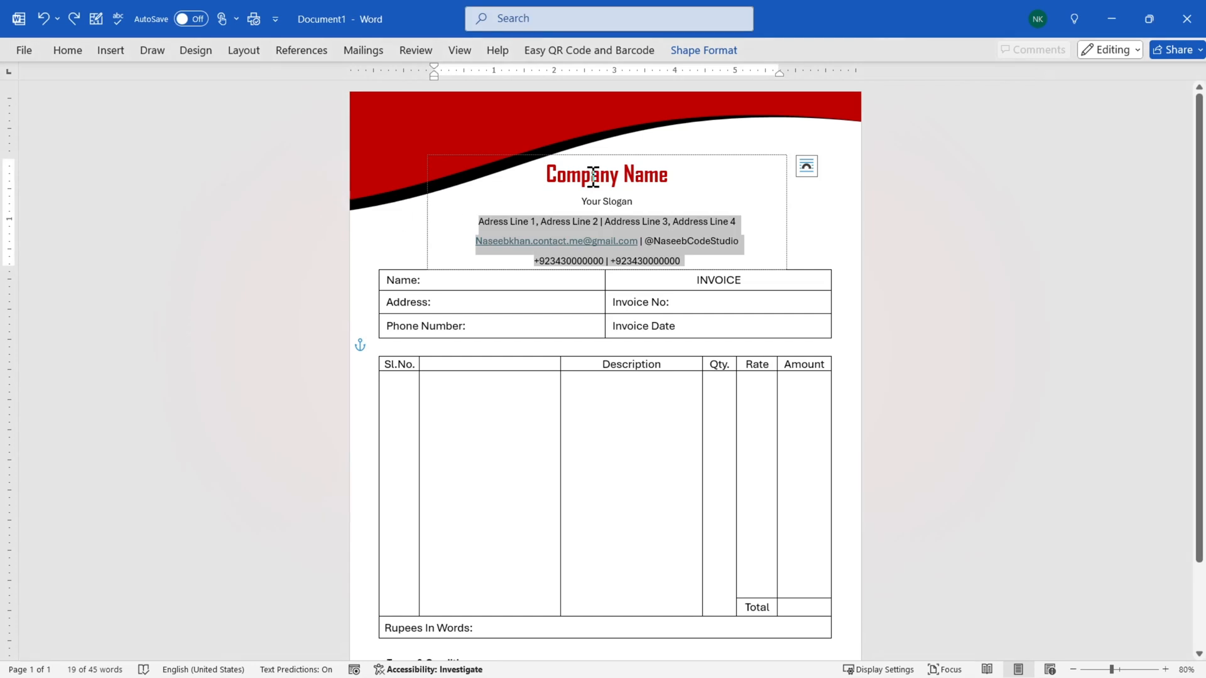
pyautogui.click(593, 176)
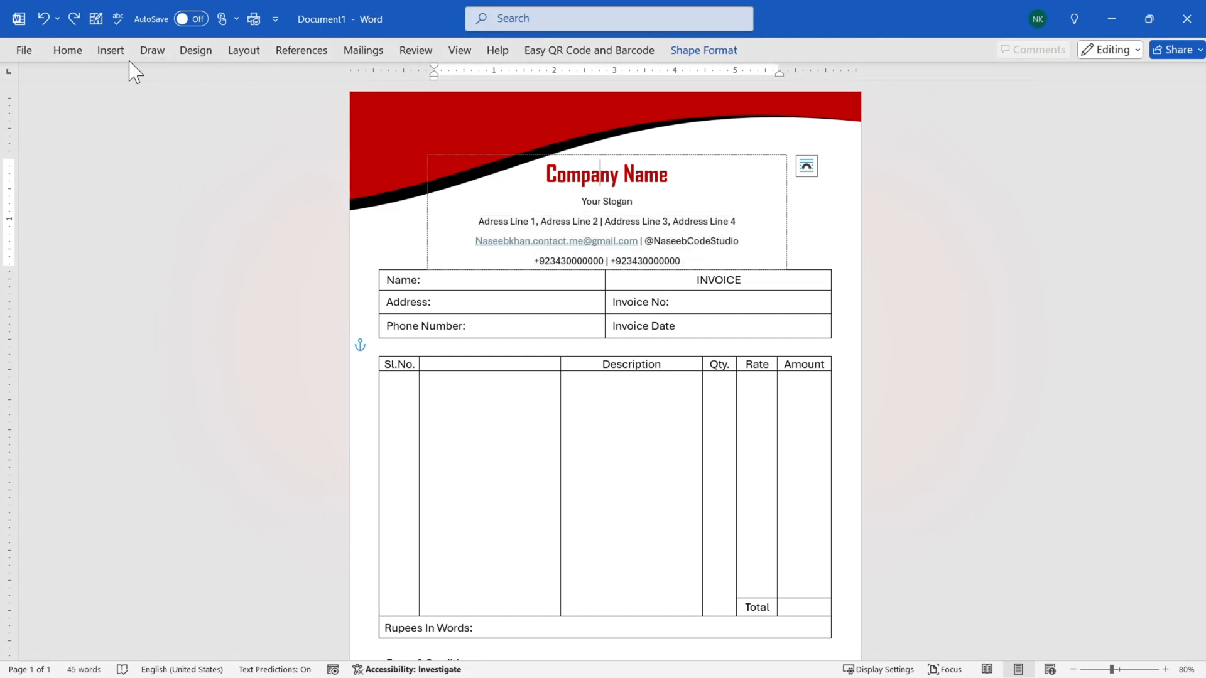
pyautogui.doubleClick(67, 50)
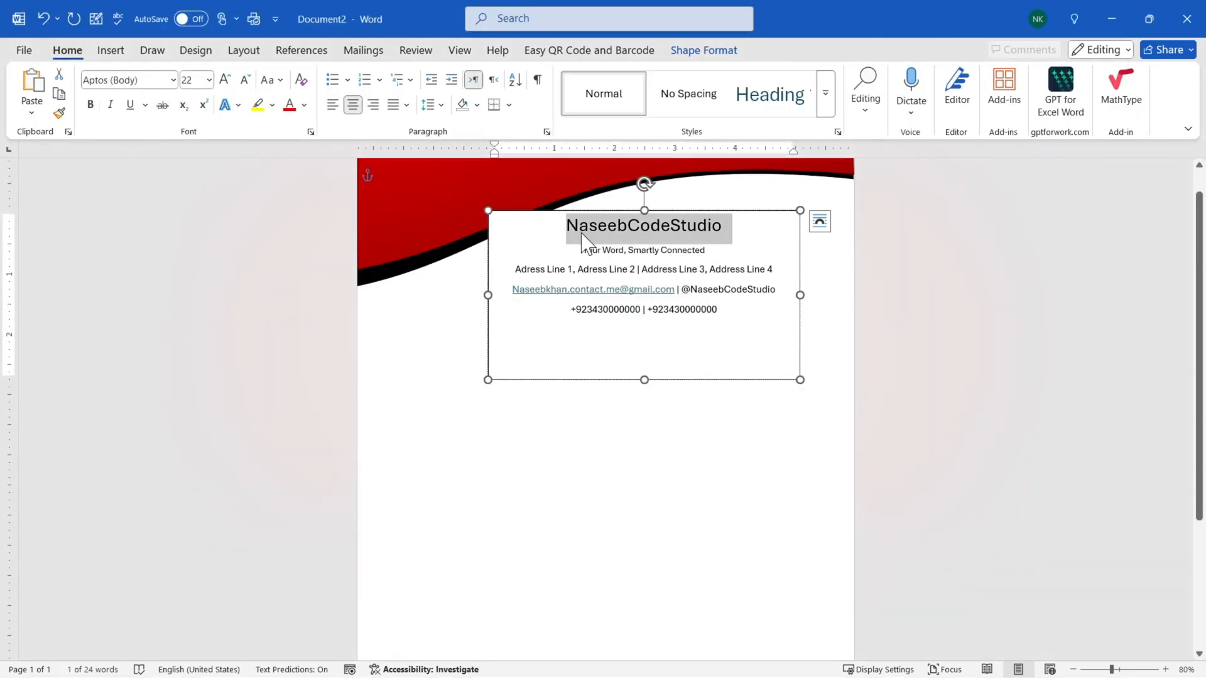
pyautogui.click(199, 80)
pyautogui.write('28')
pyautogui.press('Return')
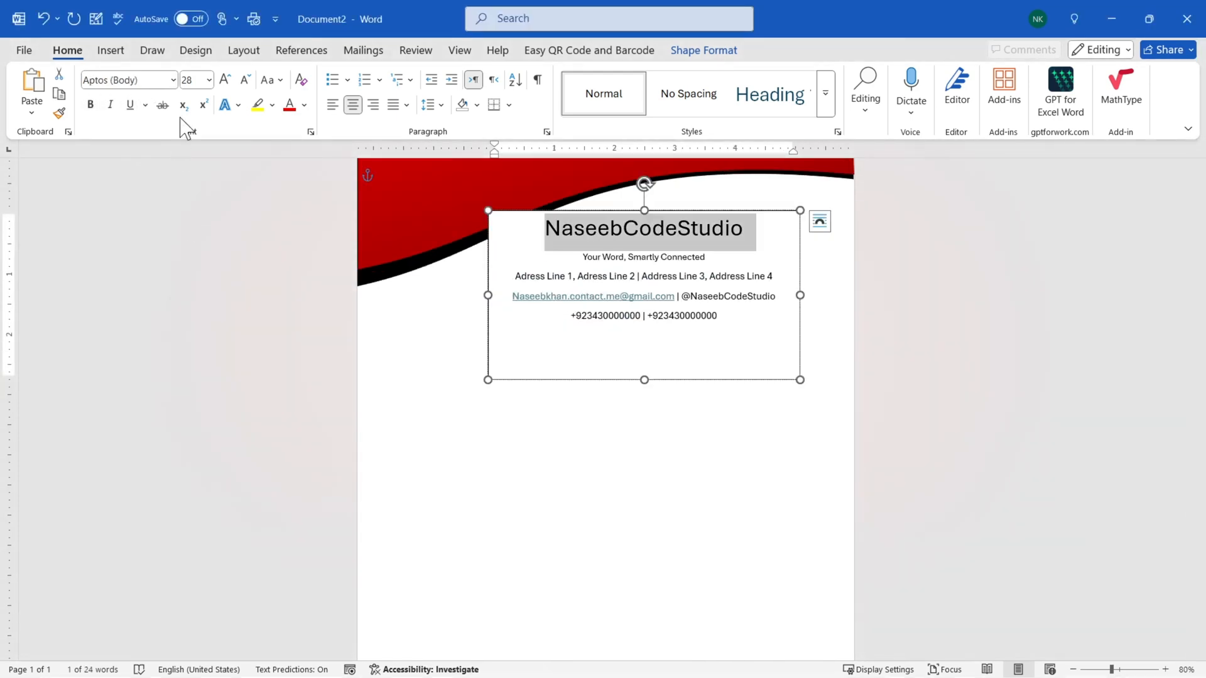
pyautogui.click(173, 81)
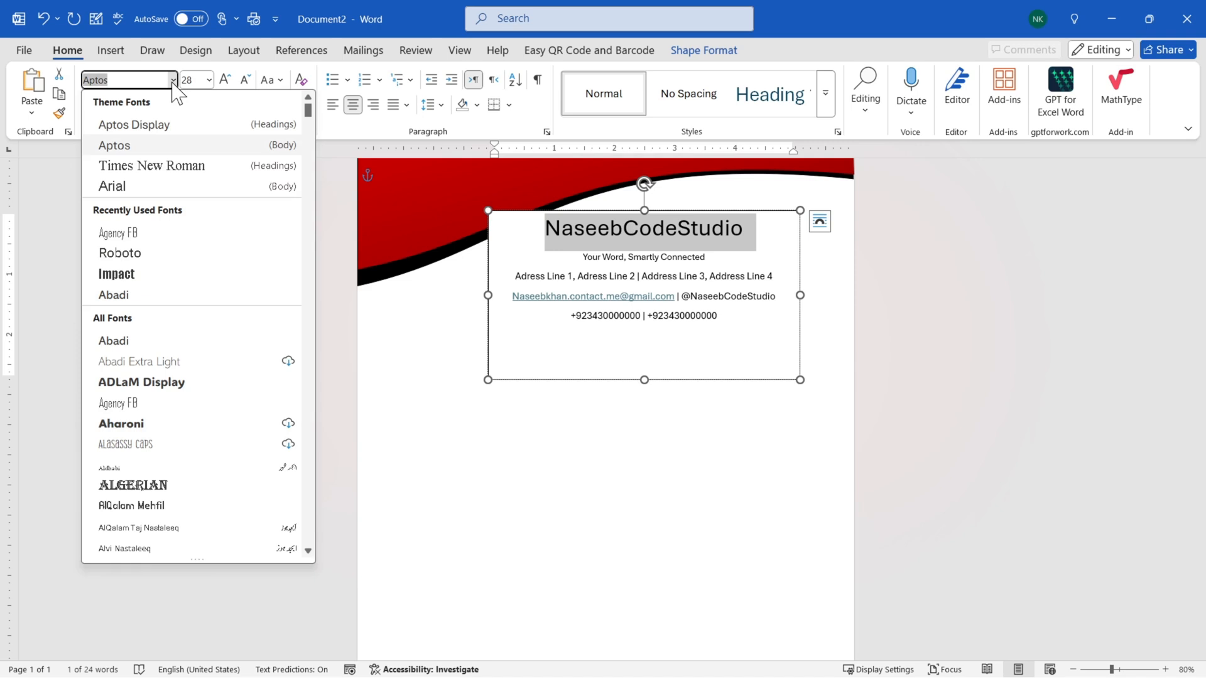
pyautogui.write('Aged')
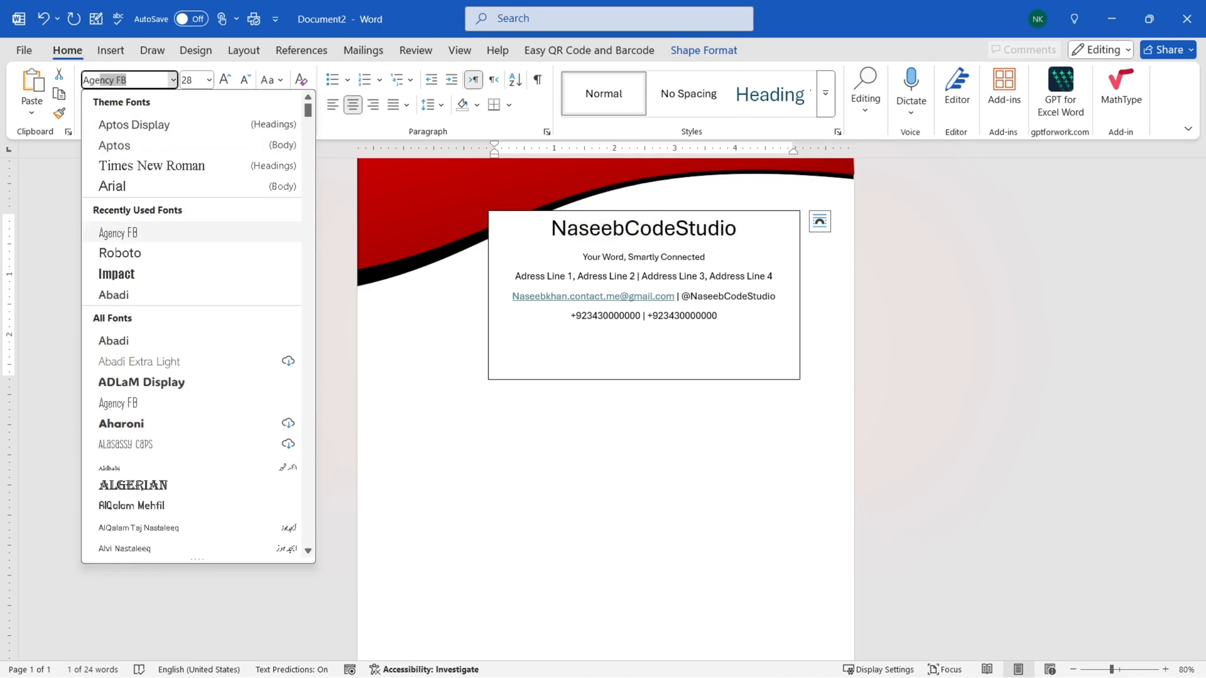
pyautogui.press('Return')
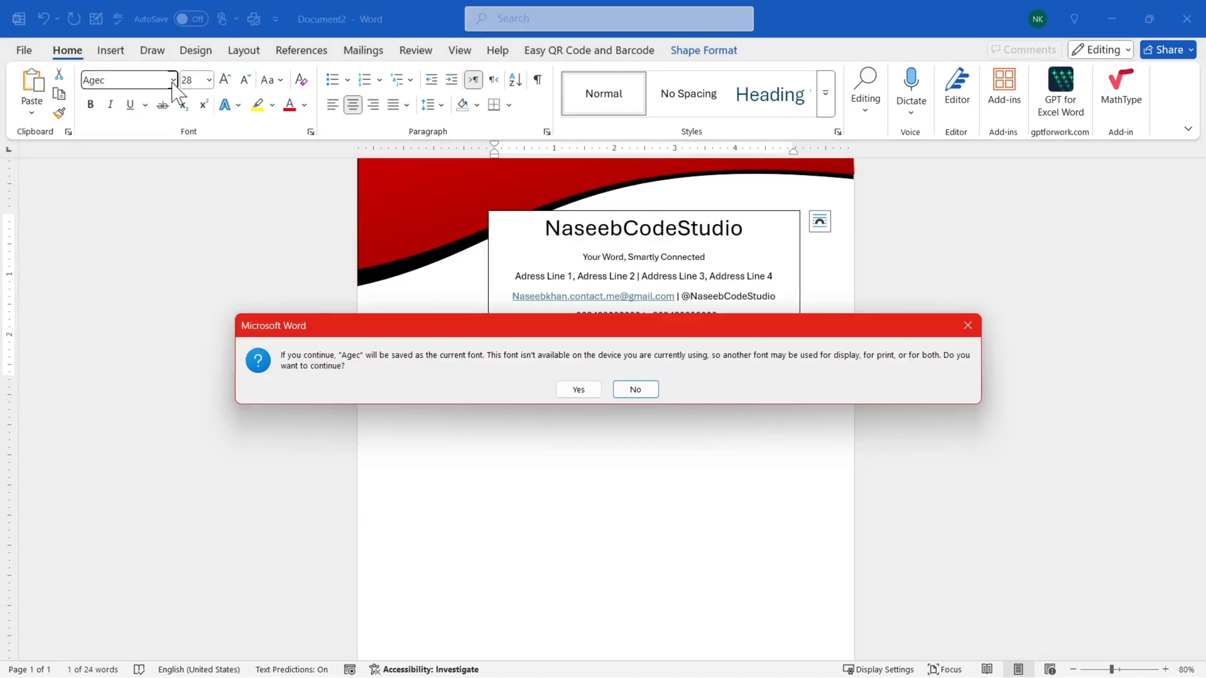
pyautogui.click(967, 325)
# Format the company name in bold Agency FB with the standard Dark Red font color.
pyautogui.click(144, 82)
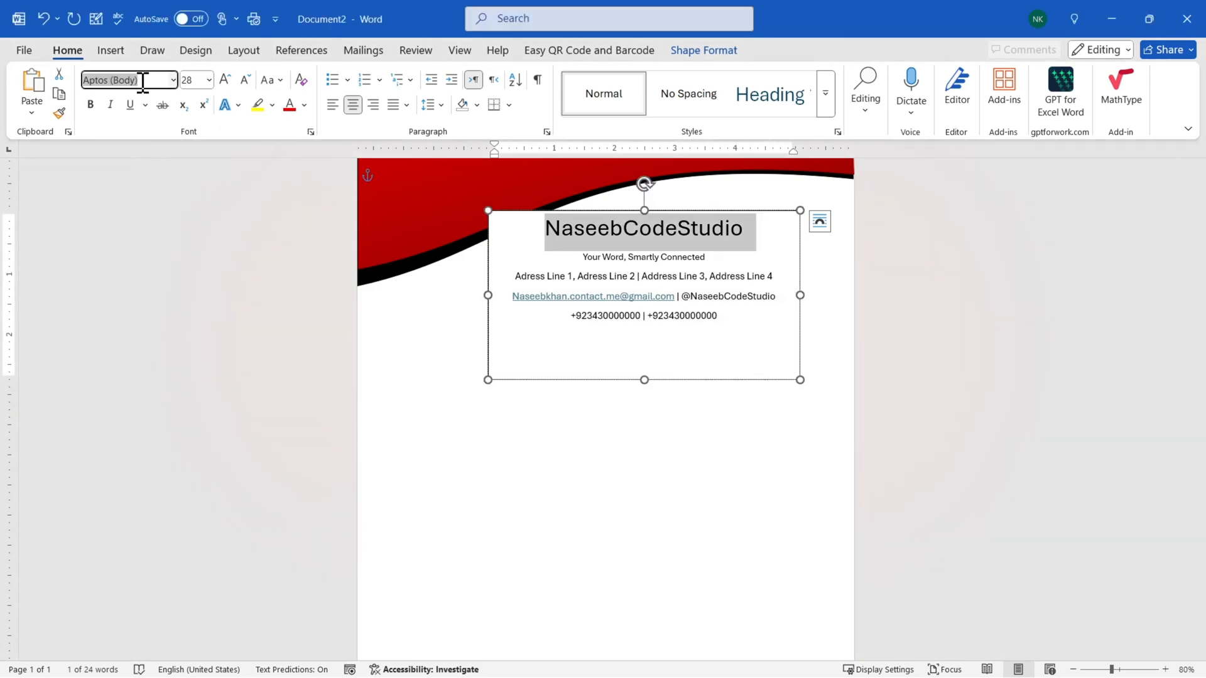
pyautogui.write('Agency FB')
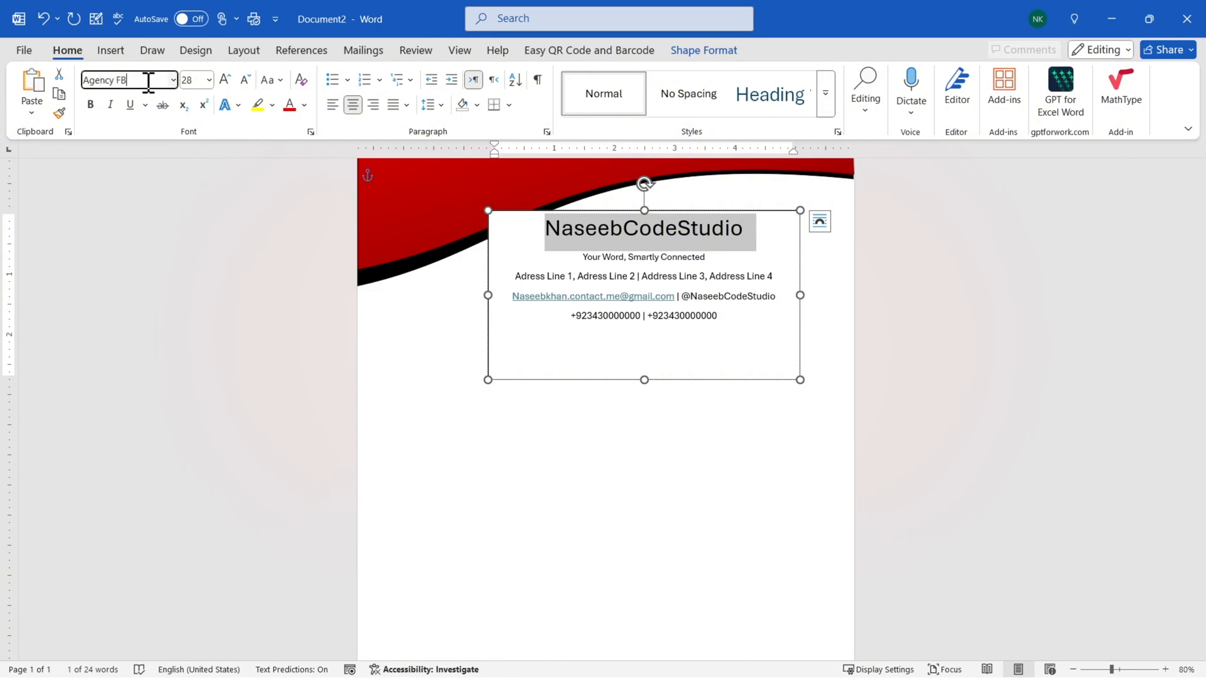
pyautogui.press('Return')
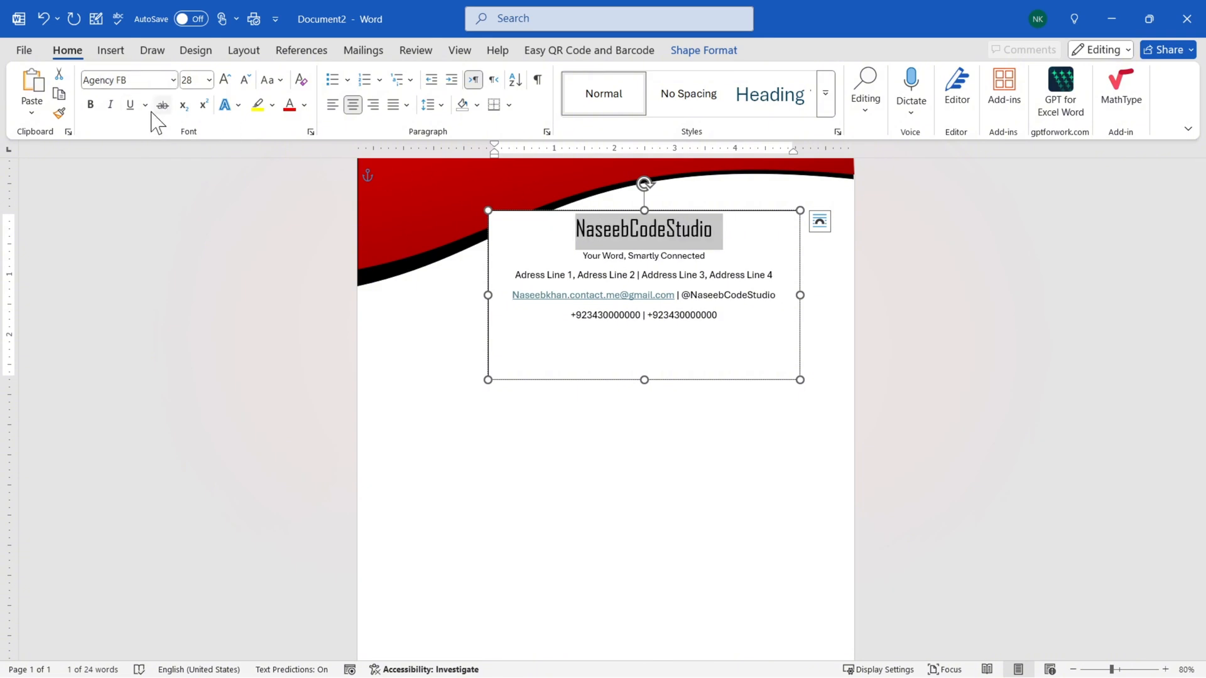
pyautogui.click(91, 105)
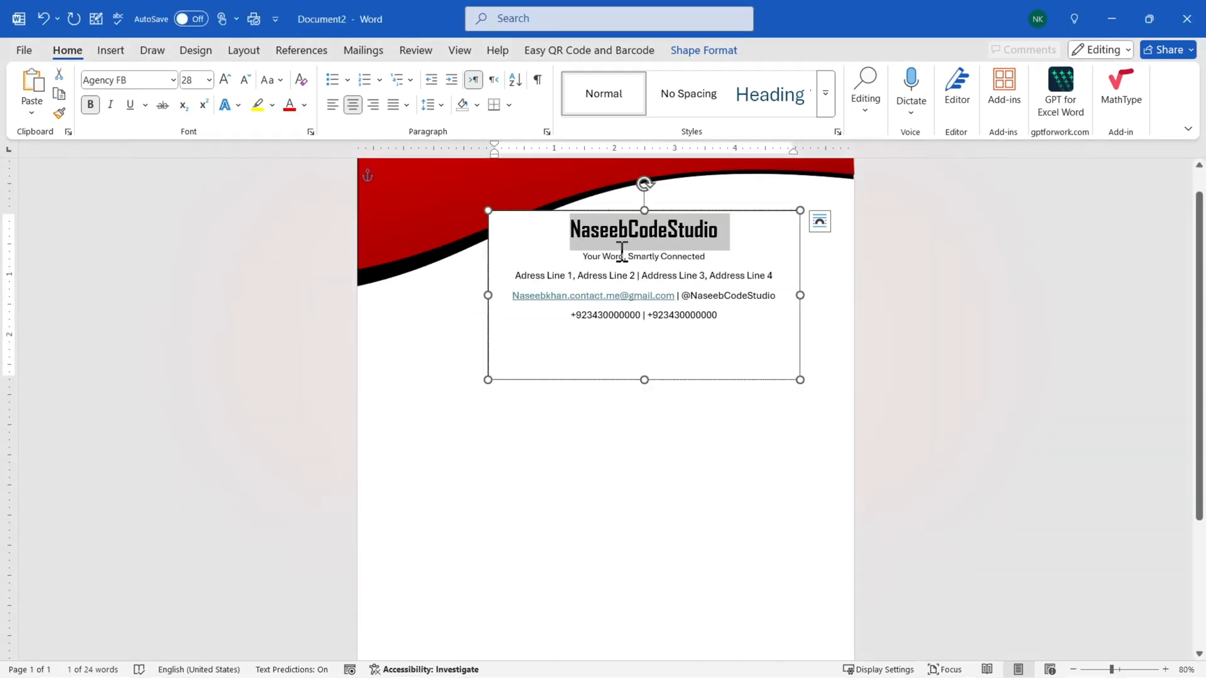
pyautogui.click(305, 105)
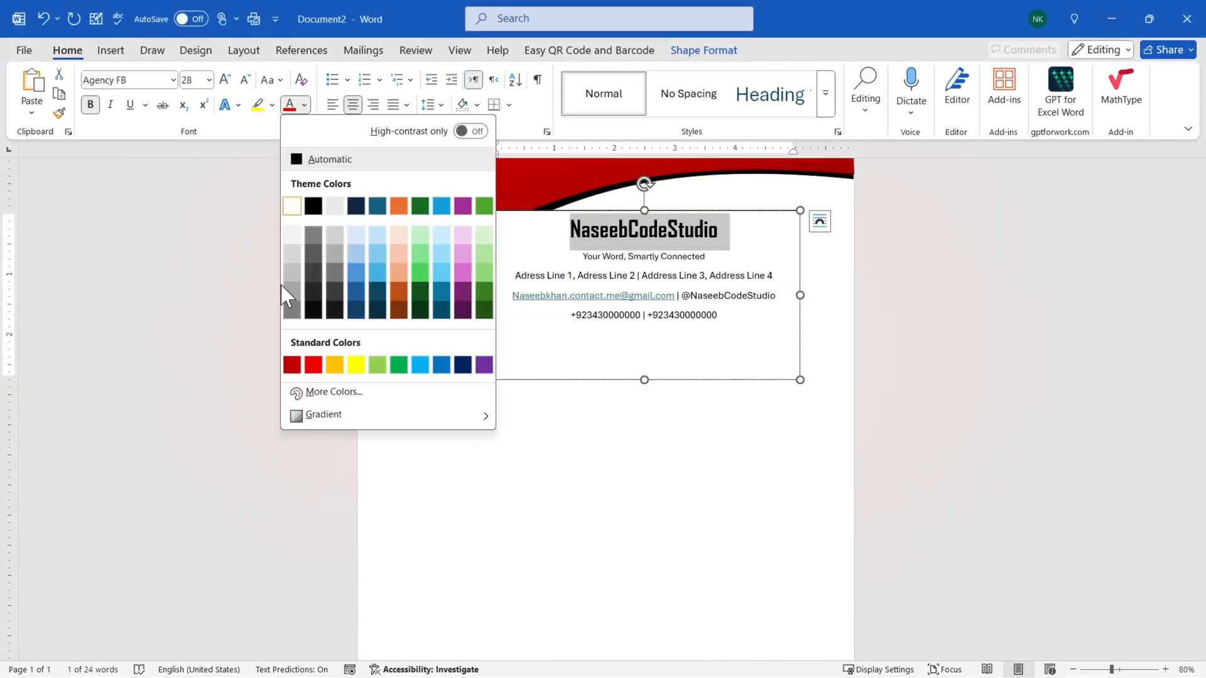
pyautogui.click(290, 364)
pyautogui.click(609, 264)
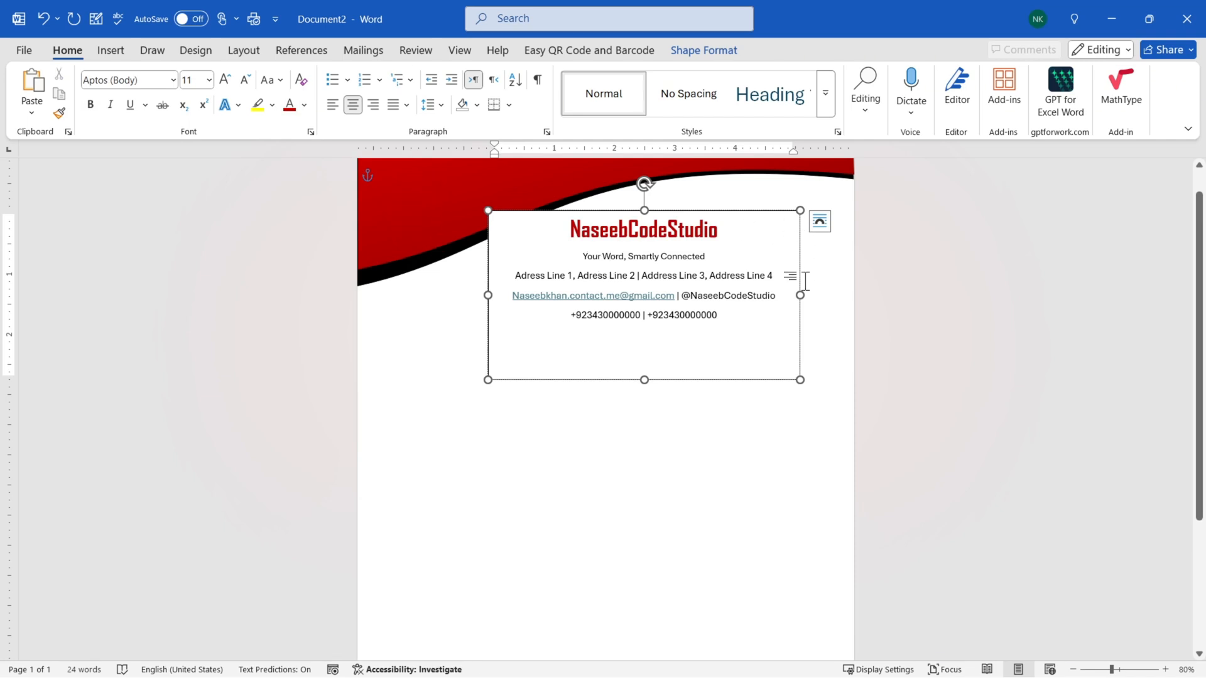
# Shorten the text box to end just below the phone line and set the slogan's font size to 14.
pyautogui.moveTo(644, 379); pyautogui.dragTo(644, 328)
pyautogui.moveTo(725, 314); pyautogui.dragTo(709, 256)
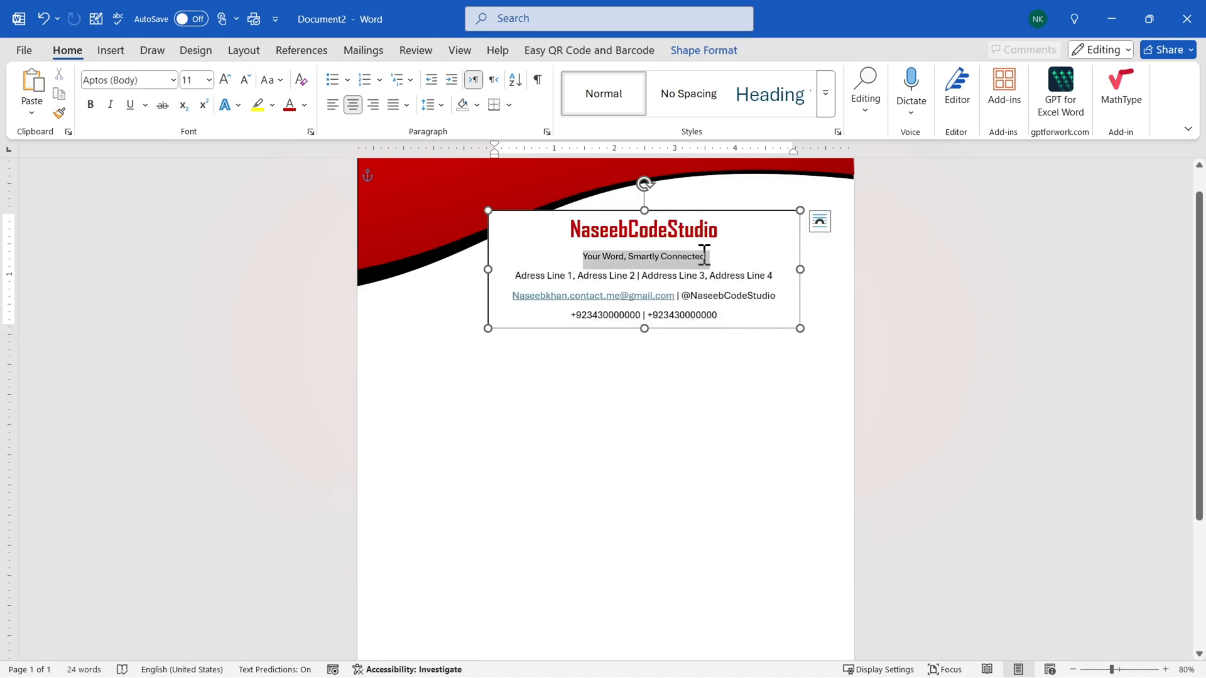
pyautogui.click(225, 80)
pyautogui.click(225, 80)
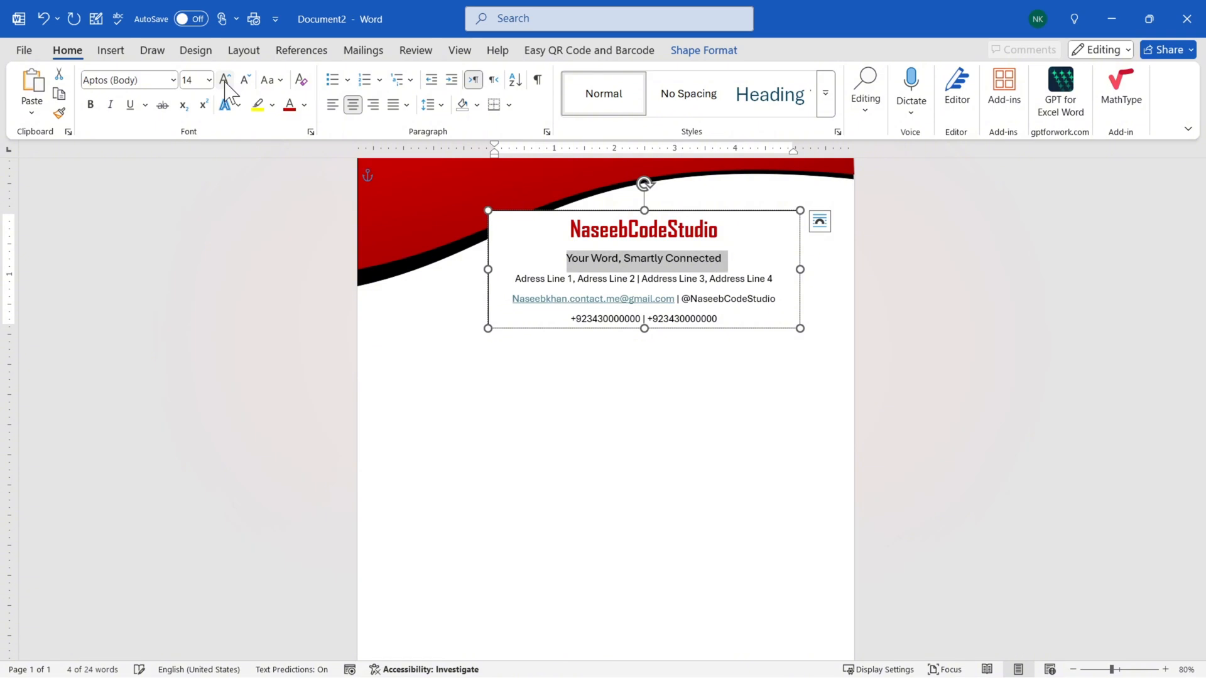
# Try adding extra vertical bars between the two phone numbers with the on-screen keyboard, and delete the extras again.
pyautogui.click(587, 274)
pyautogui.moveTo(614, 292); pyautogui.dragTo(726, 329)
pyautogui.click(727, 328)
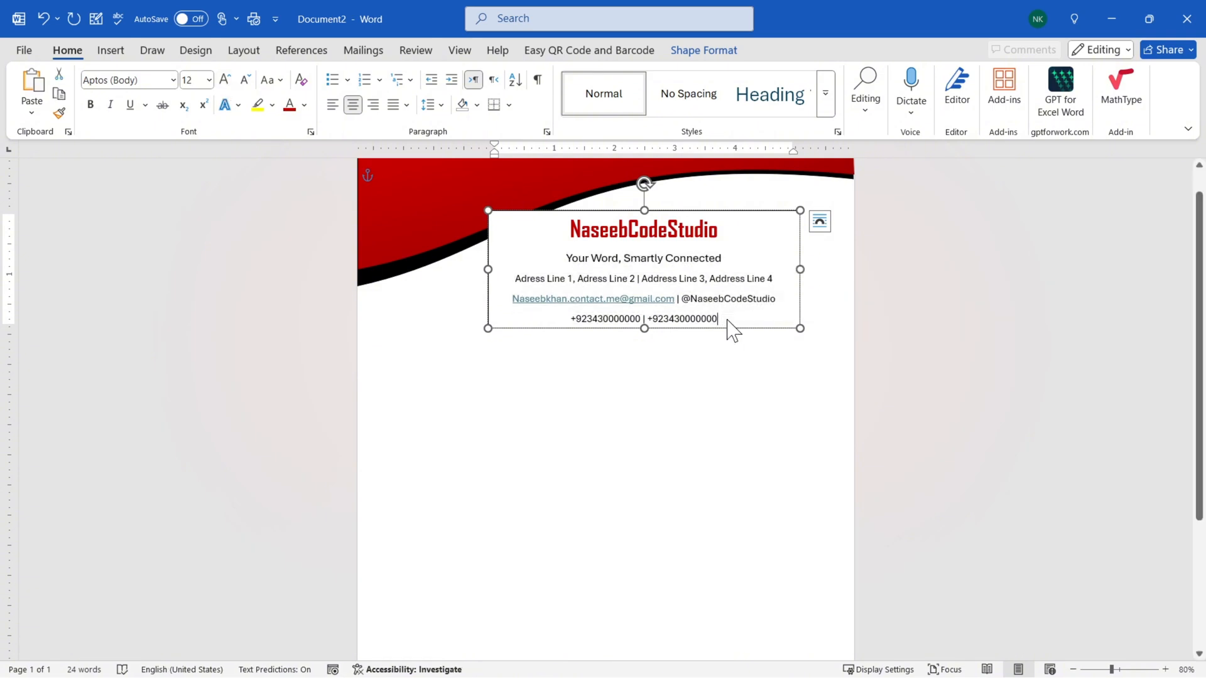
pyautogui.press('ctrl+super+o')
pyautogui.scroll(7, 675, 377)
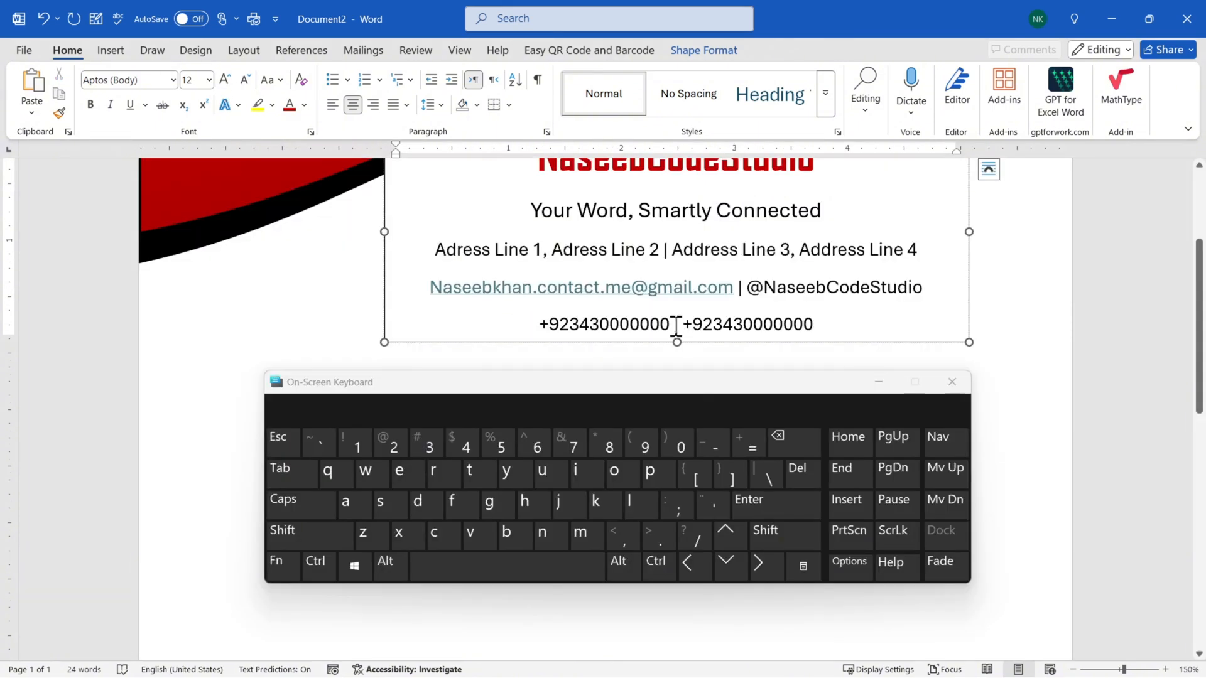
pyautogui.click(676, 325)
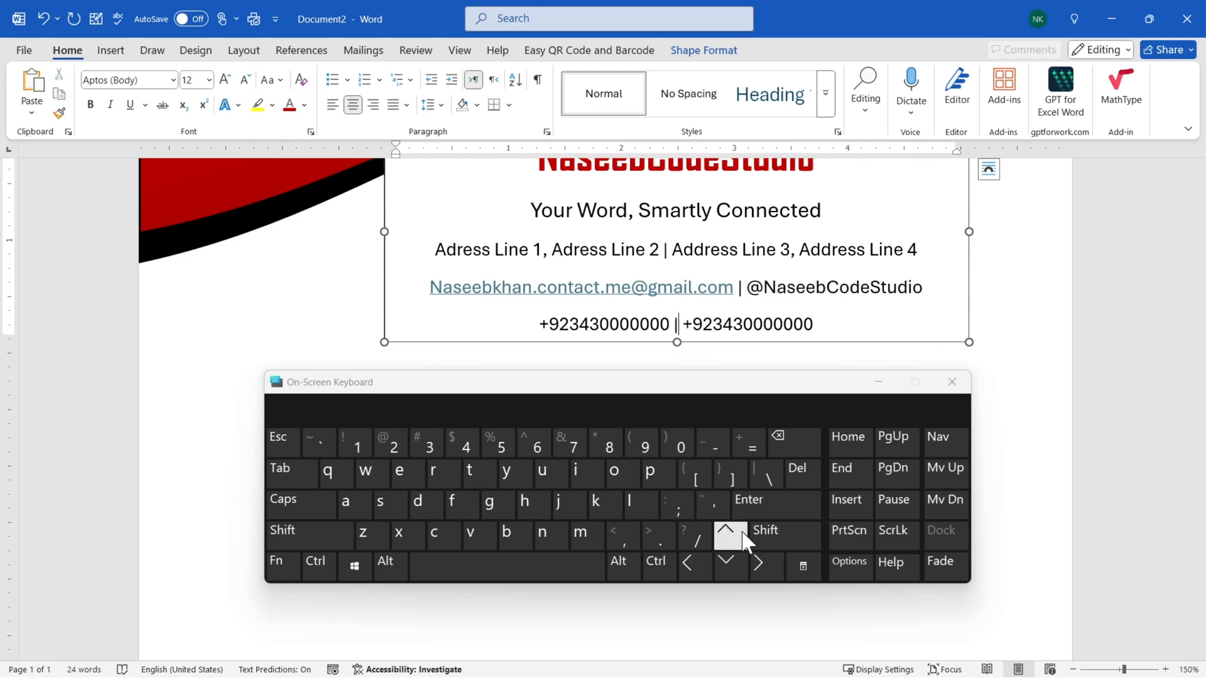
pyautogui.click(779, 537)
pyautogui.click(765, 481)
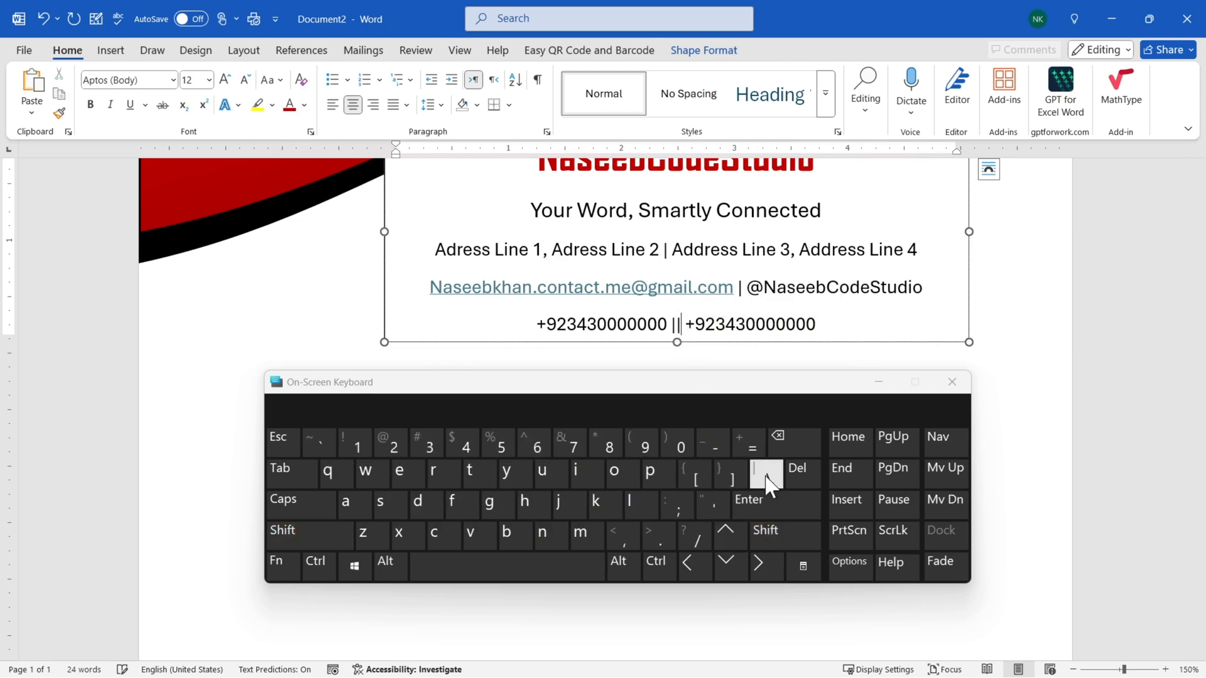
pyautogui.keyDown('shift'); pyautogui.click(765, 481); pyautogui.keyUp('shift')
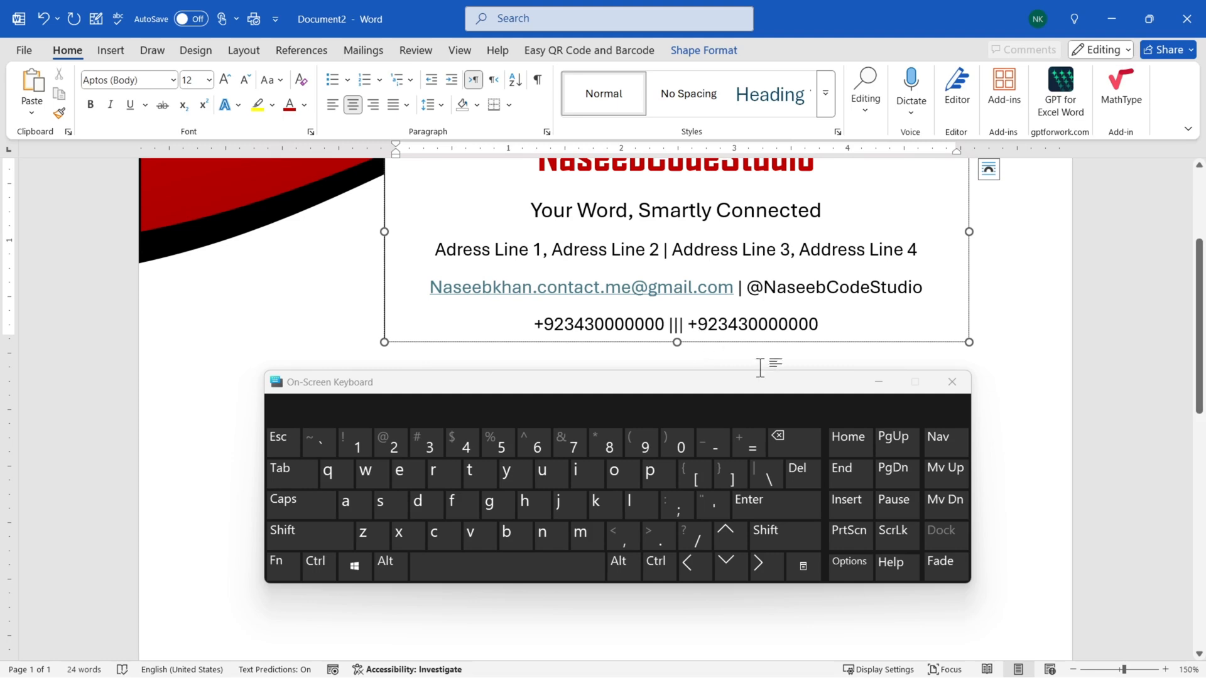
pyautogui.click(778, 437)
pyautogui.click(777, 437)
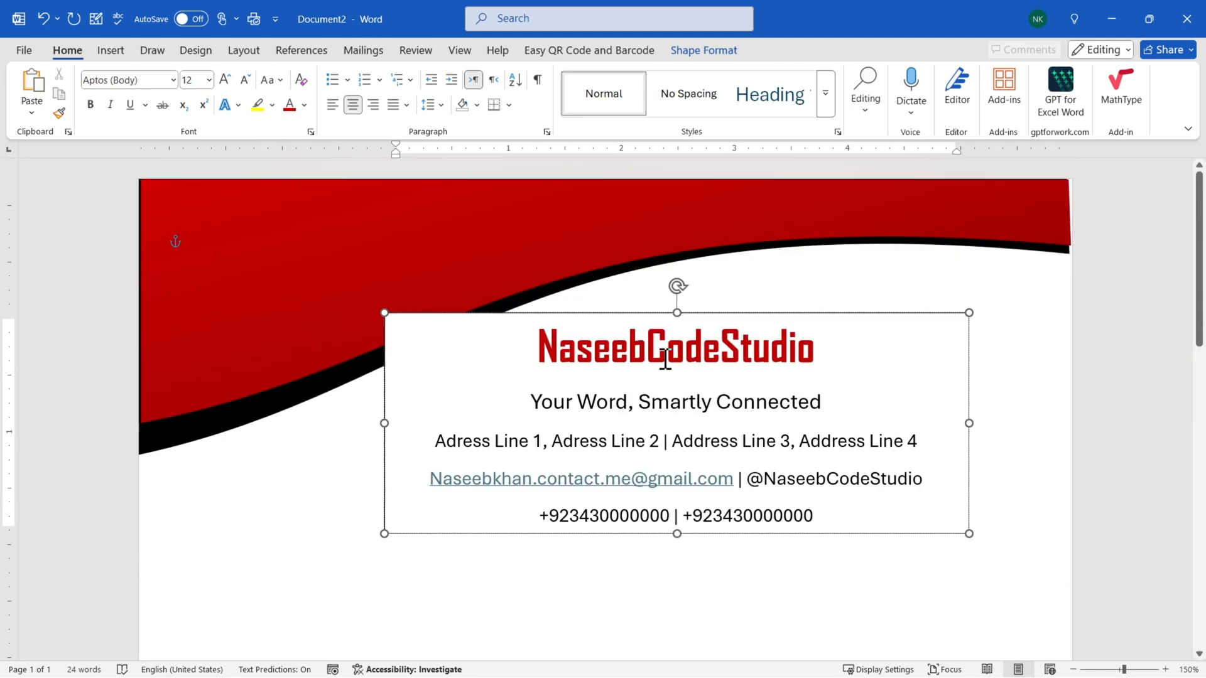
# Remove the fill and the outline from the company contact text box.
pyautogui.scroll(-1, 628, 370)
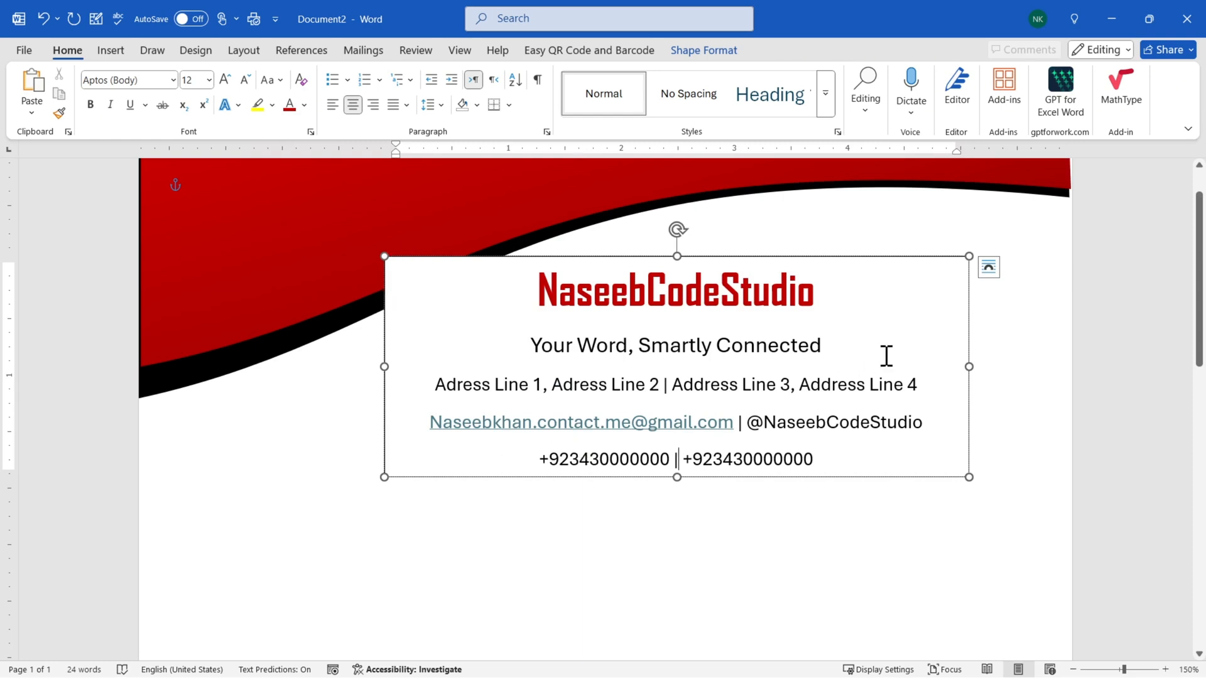
pyautogui.click(700, 53)
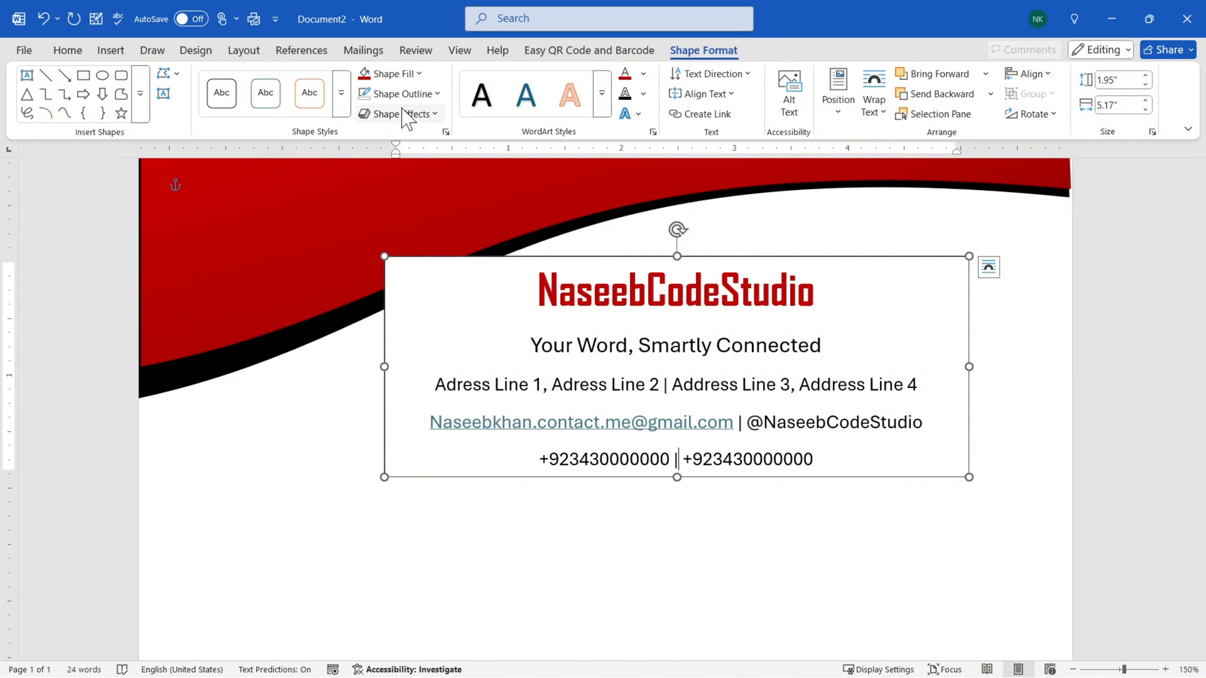
pyautogui.click(390, 73)
pyautogui.click(400, 343)
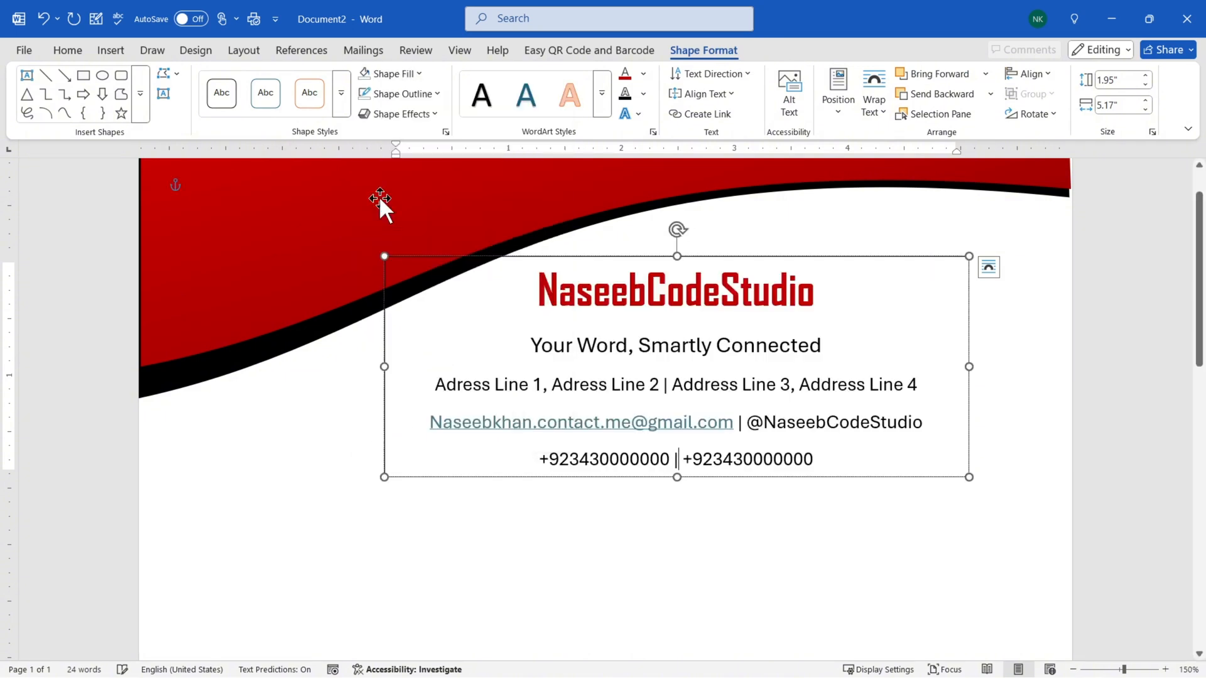
pyautogui.click(399, 94)
pyautogui.click(405, 360)
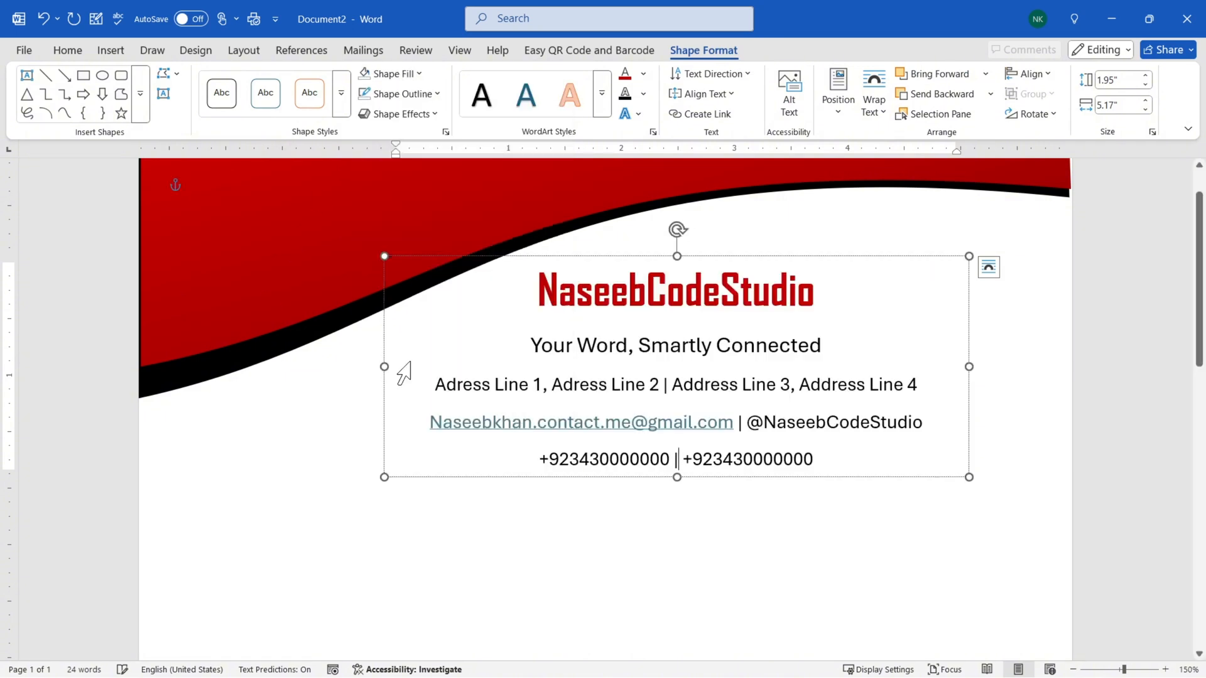
pyautogui.click(604, 550)
pyautogui.keyDown('ctrl'); pyautogui.scroll(-5, 732, 565); pyautogui.keyUp('ctrl')
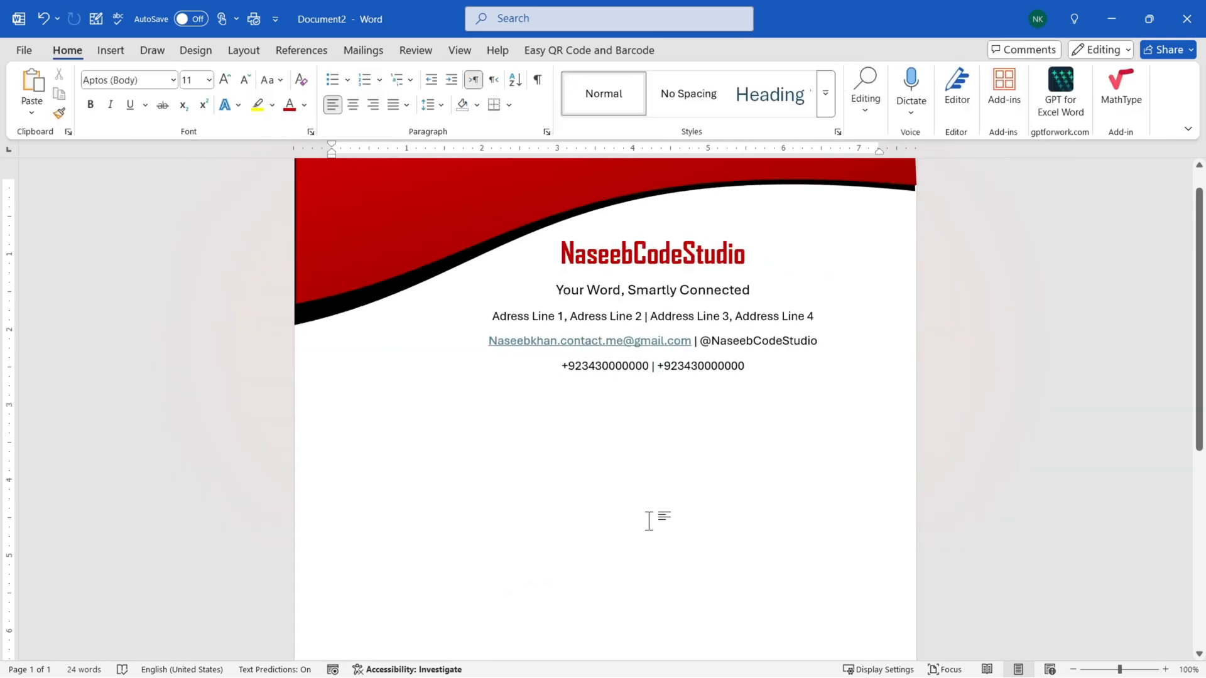
# Position the company contact text box at the top center of the page with text wrapping.
pyautogui.click(651, 306)
pyautogui.click(612, 231)
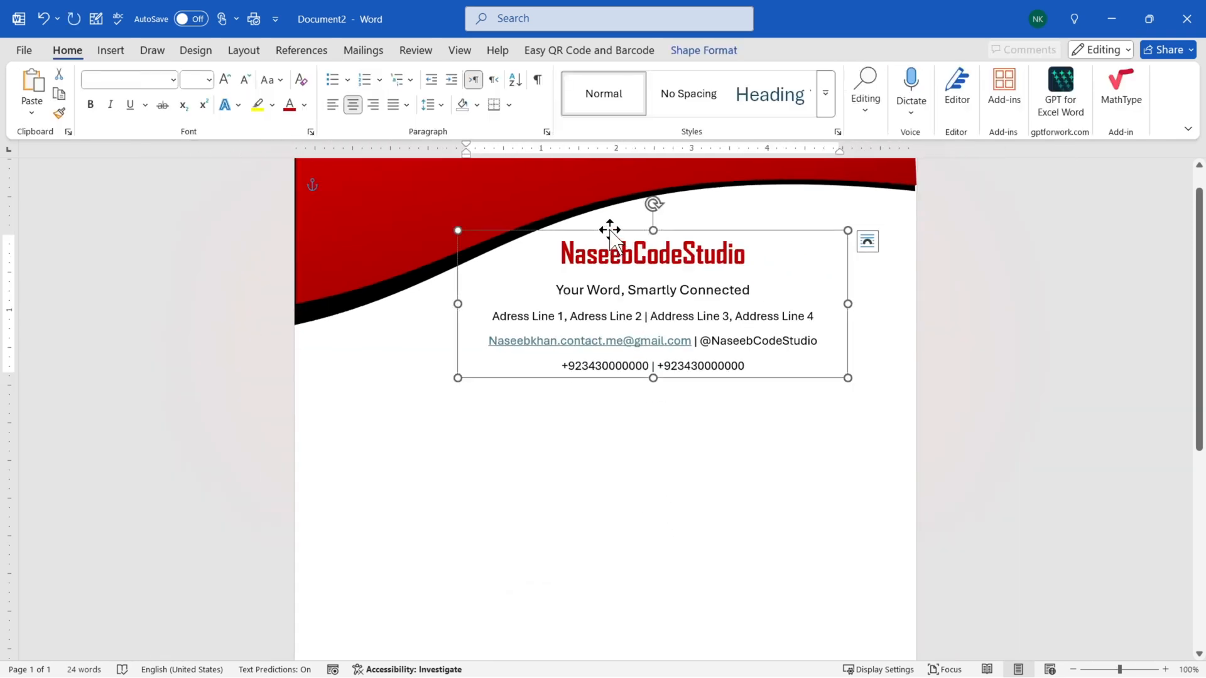
pyautogui.click(698, 60)
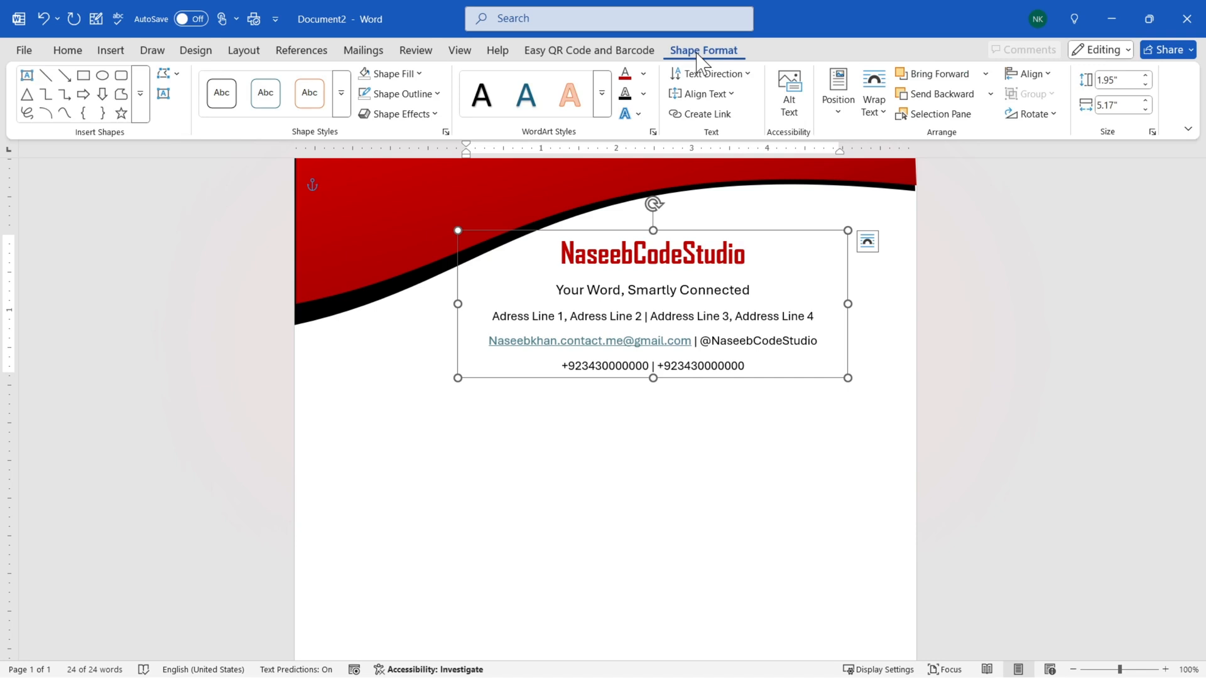
pyautogui.click(877, 117)
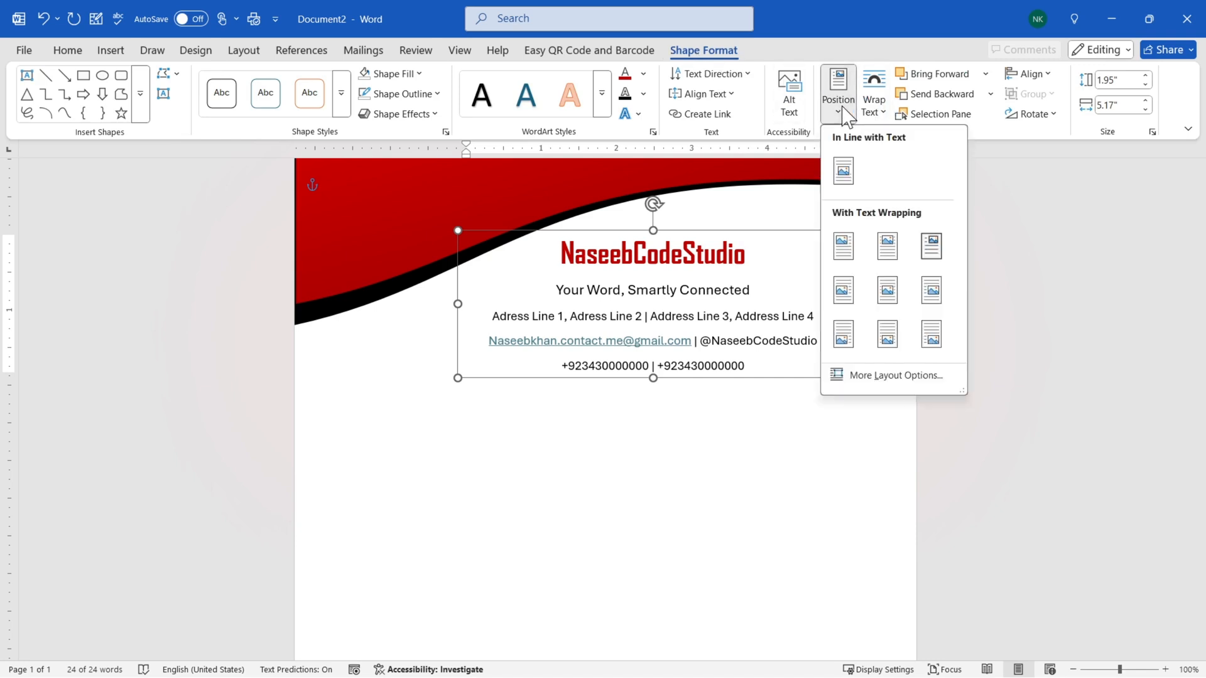
pyautogui.click(886, 258)
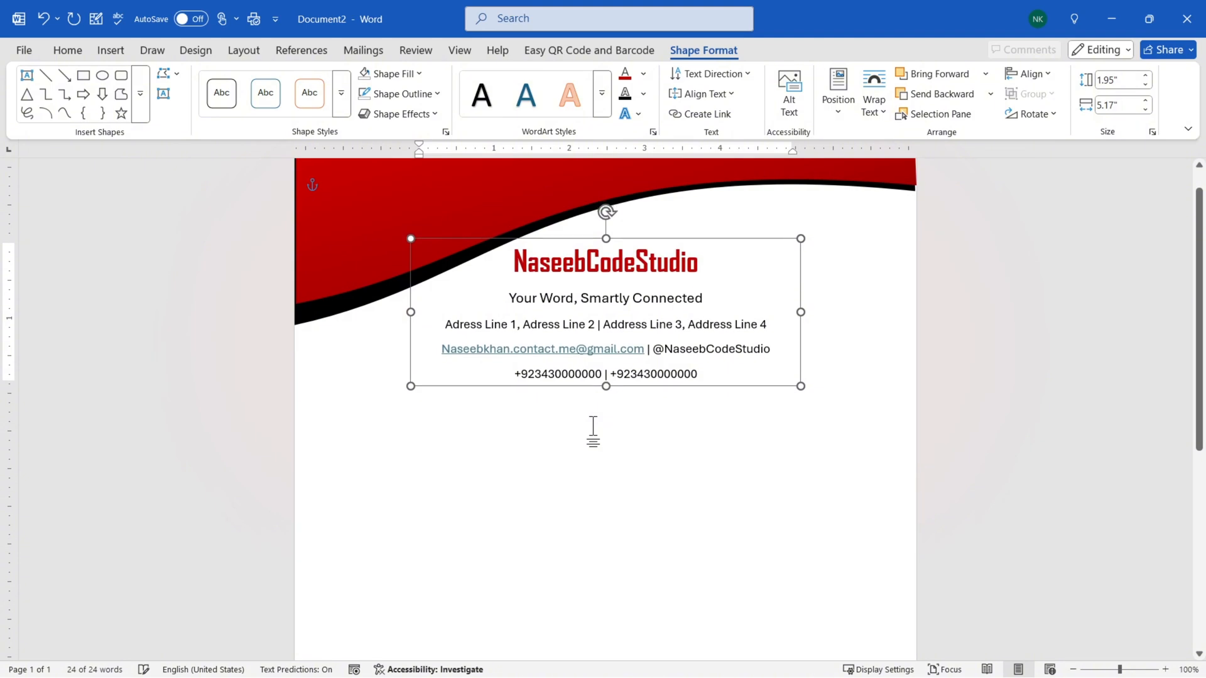
pyautogui.click(530, 431)
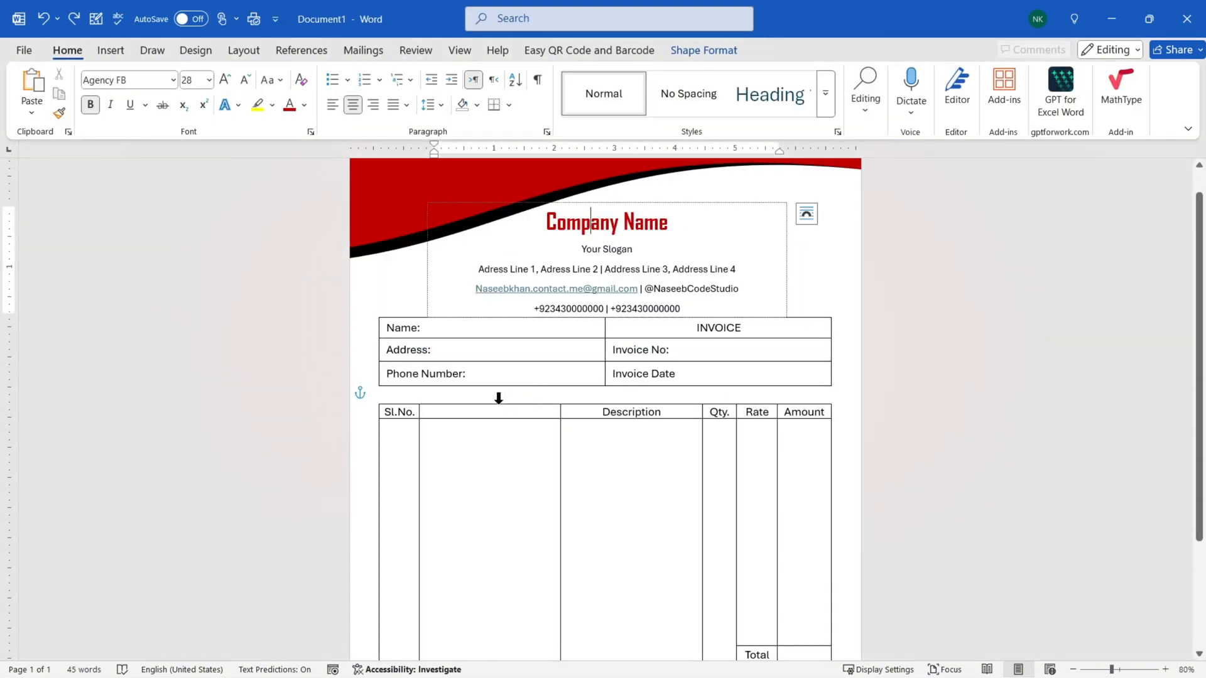
# Insert a table of two columns and three rows below the contact block, using the finished invoice as reference.
pyautogui.click(405, 327)
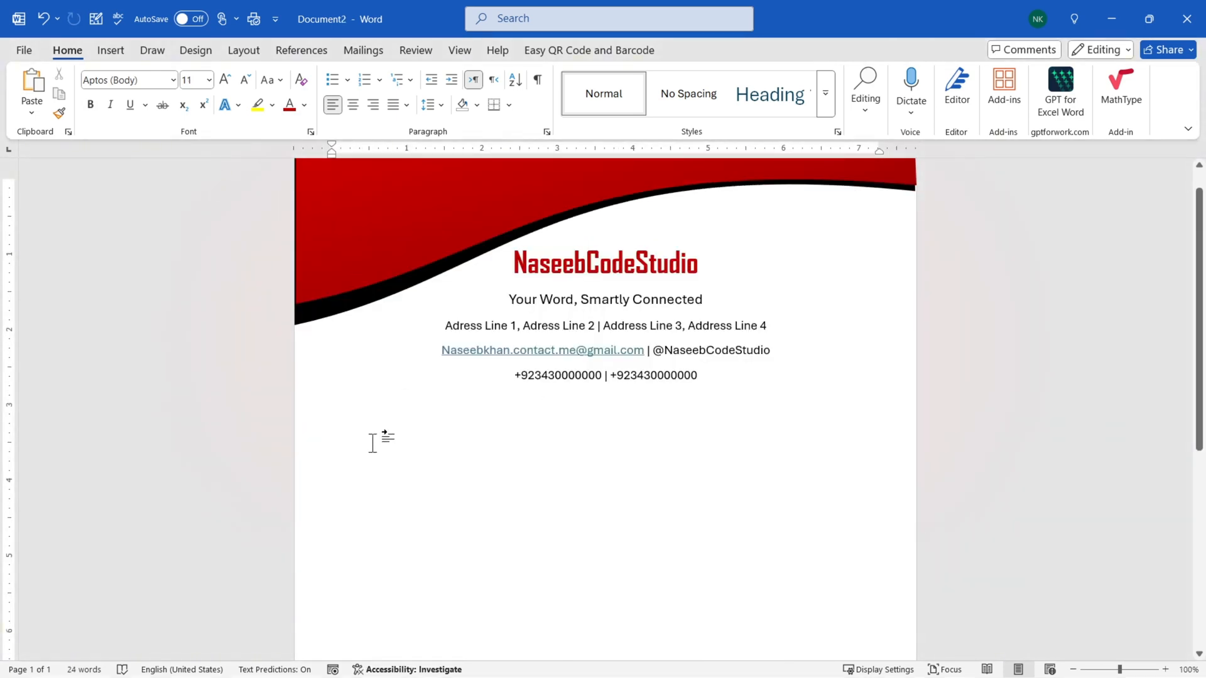
pyautogui.click(354, 427)
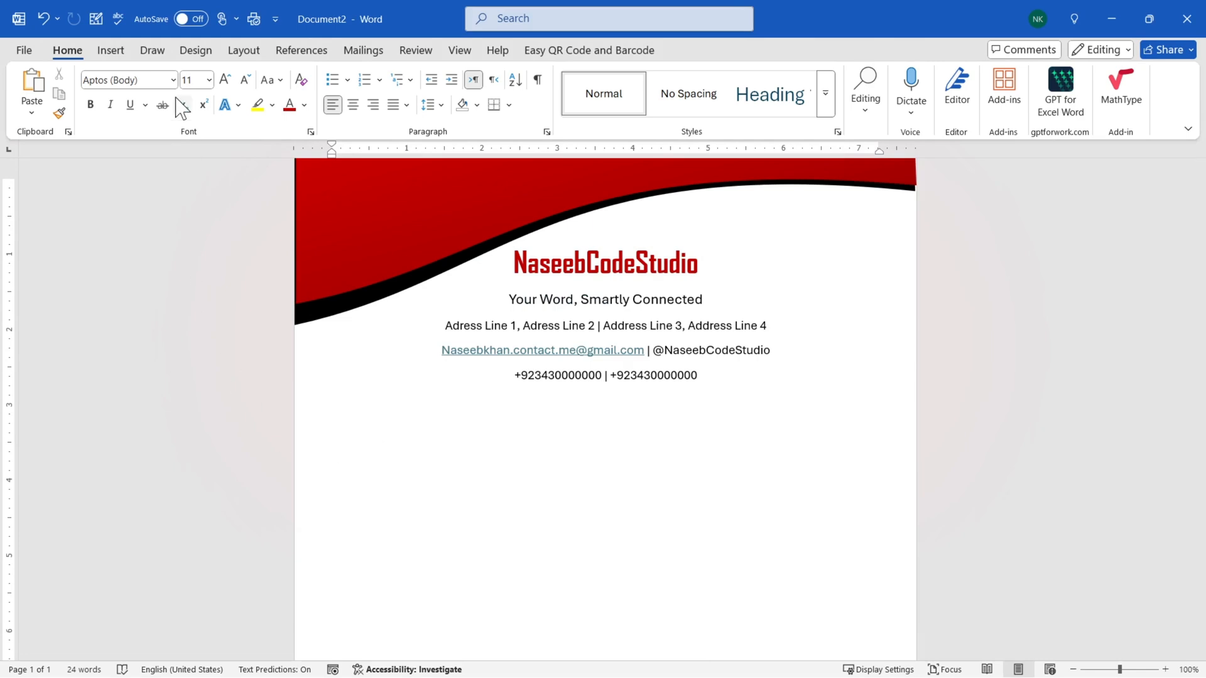
pyautogui.click(110, 51)
pyautogui.click(145, 112)
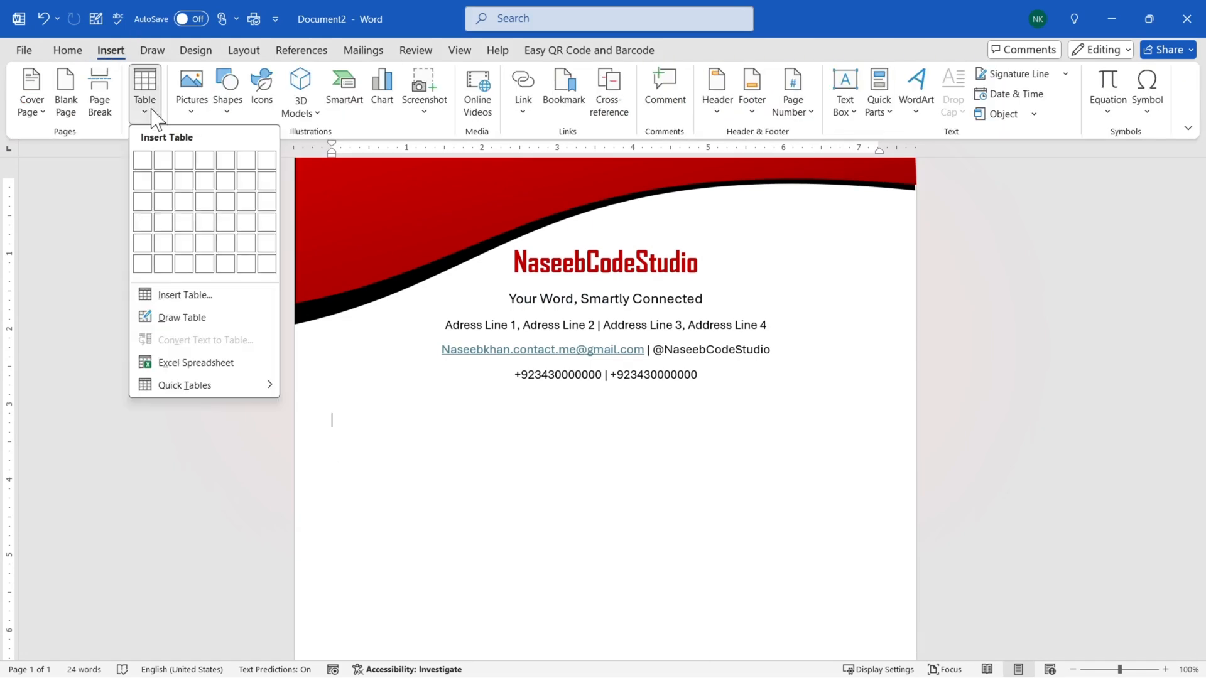
pyautogui.click(165, 202)
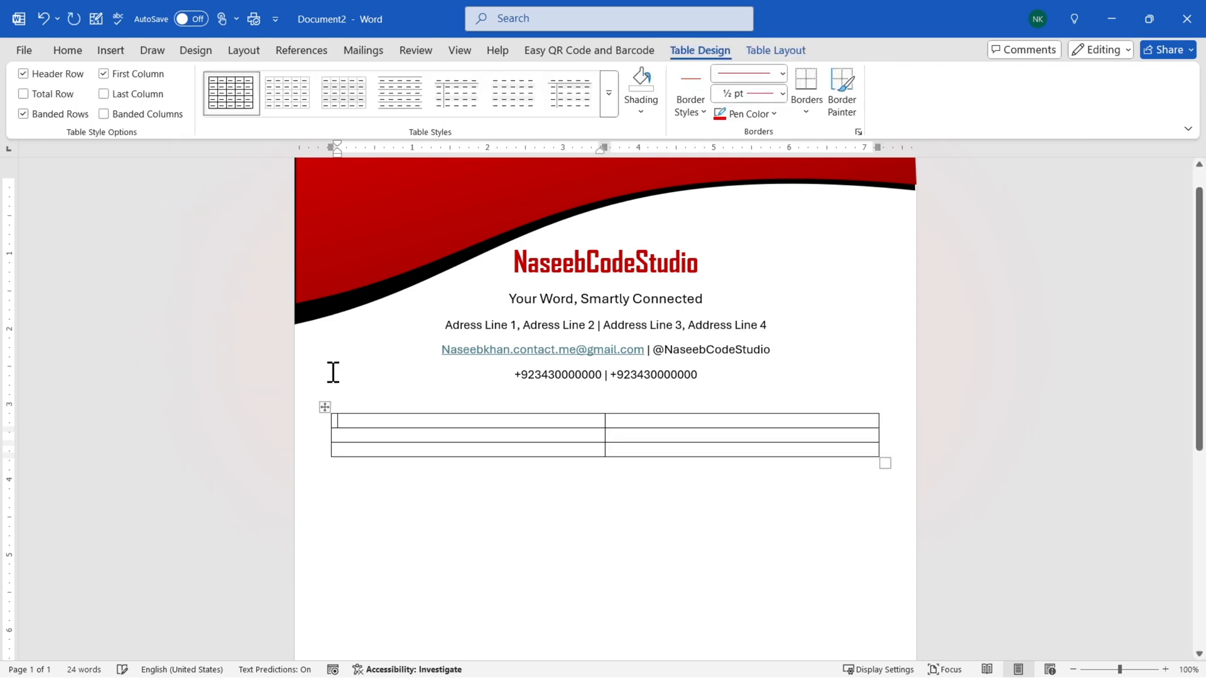
# Set the font size of the whole new table to 14.
pyautogui.click(325, 407)
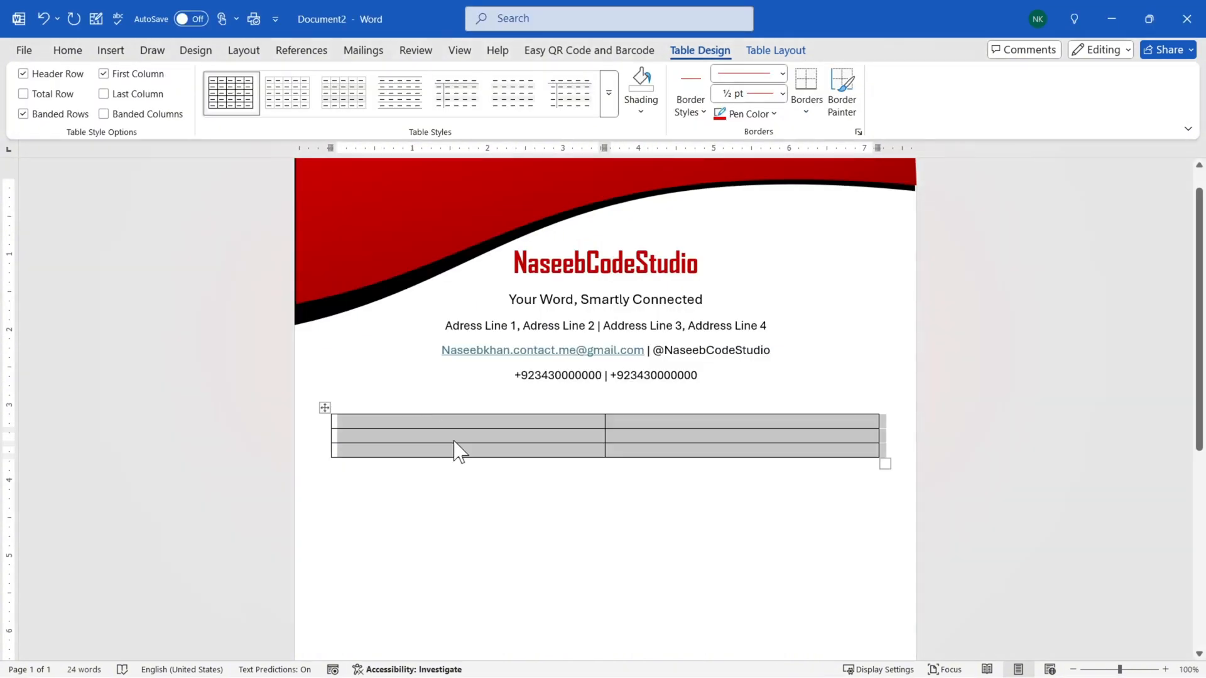
pyautogui.click(65, 50)
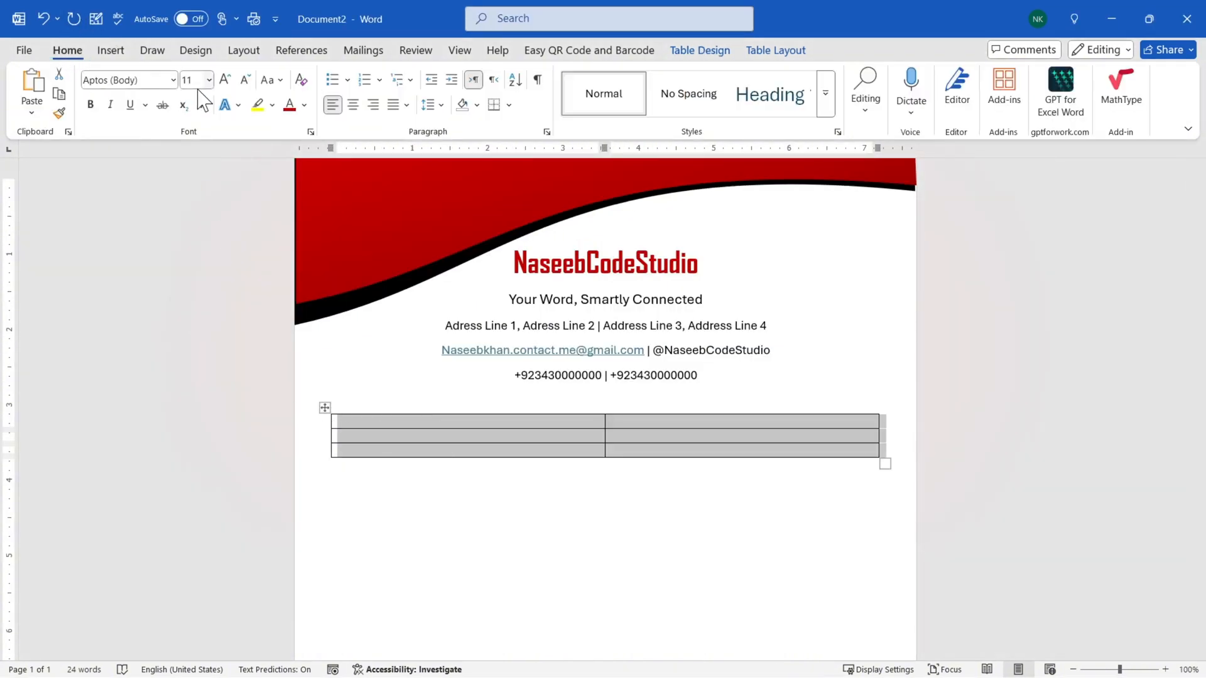
pyautogui.click(225, 80)
pyautogui.click(225, 80)
pyautogui.click(492, 488)
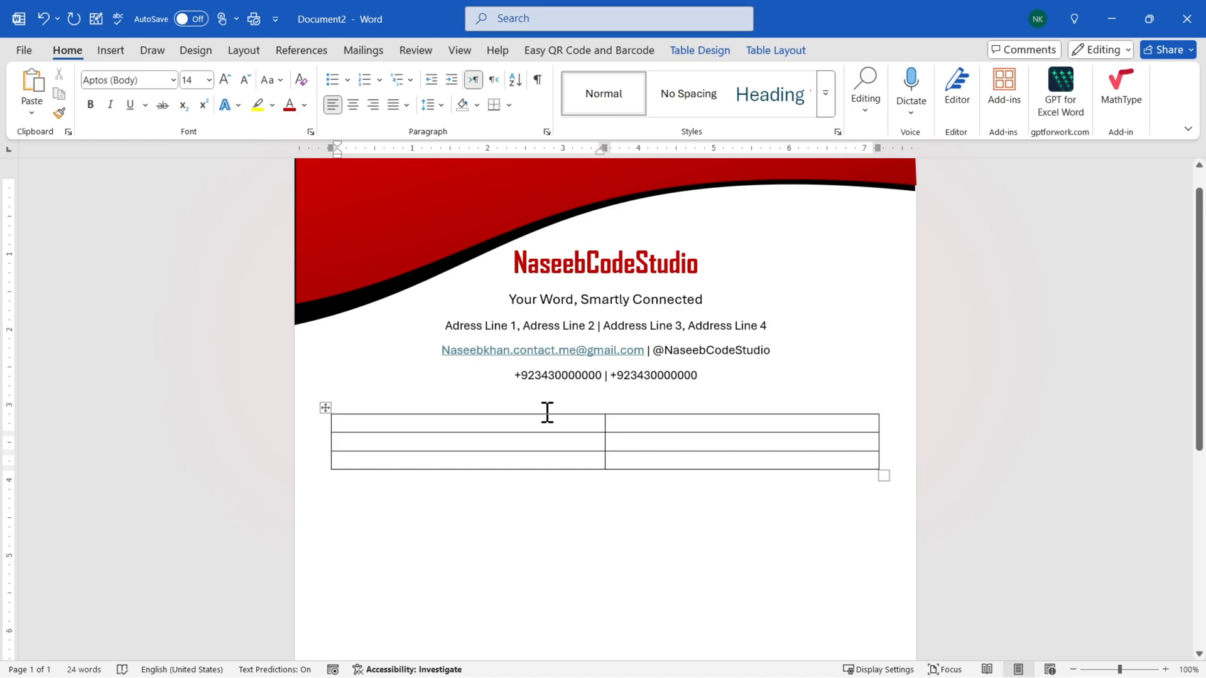
# Fill the table's first row with the labels "Name:" and "Invoice".
pyautogui.write('Name:')
pyautogui.press('Tab')
pyautogui.write('Invoi')
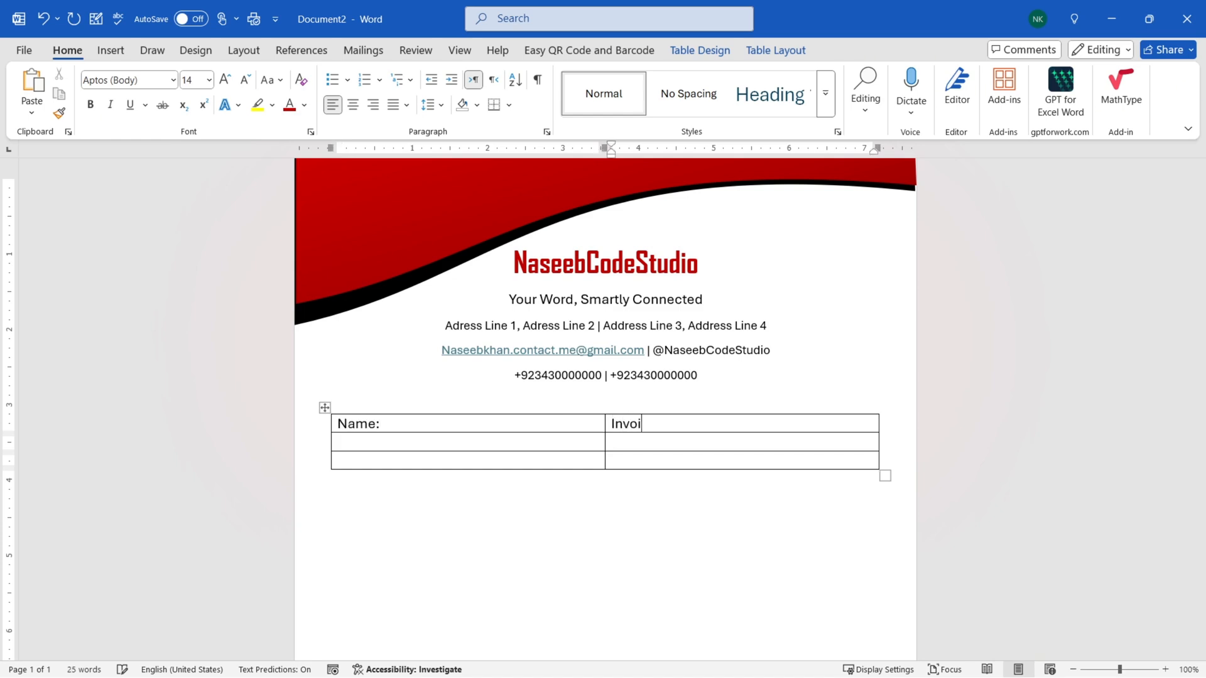
pyautogui.write('ce')
pyautogui.press('Tab')
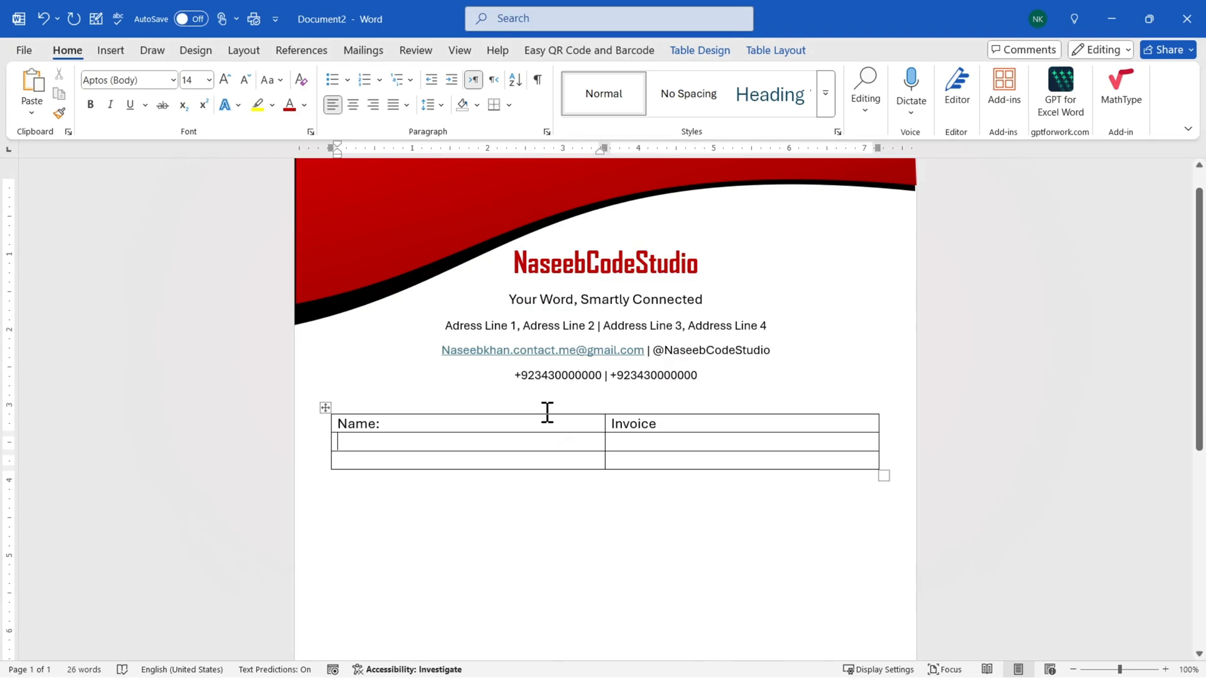
# Label the second row "Address:" and "Invoice No:", and the third row "Phone Number:" and "Invoice Date:".
pyautogui.write('Addre')
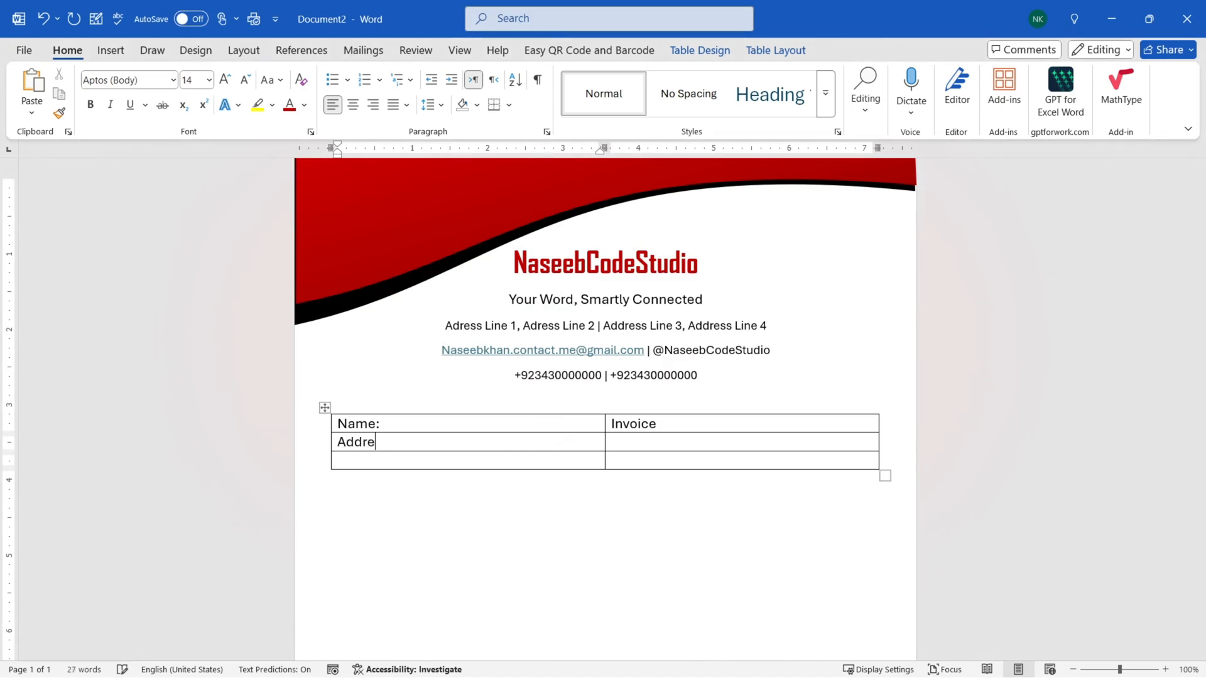
pyautogui.write('ss:')
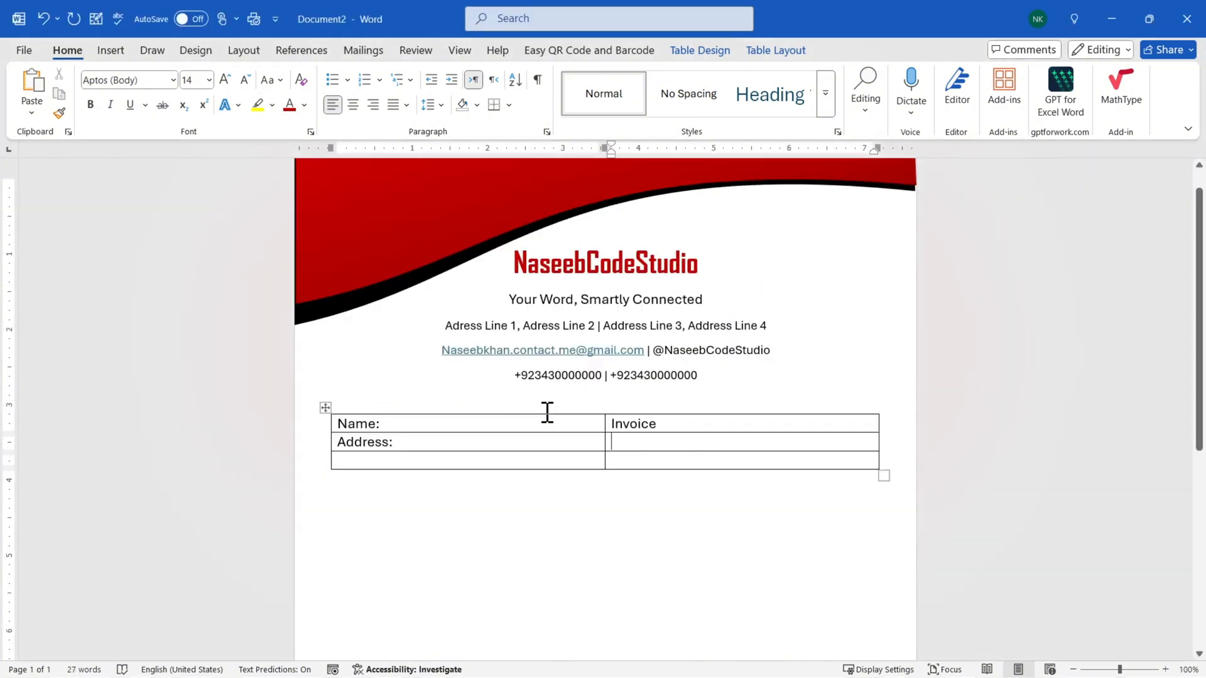
pyautogui.write('Invoice')
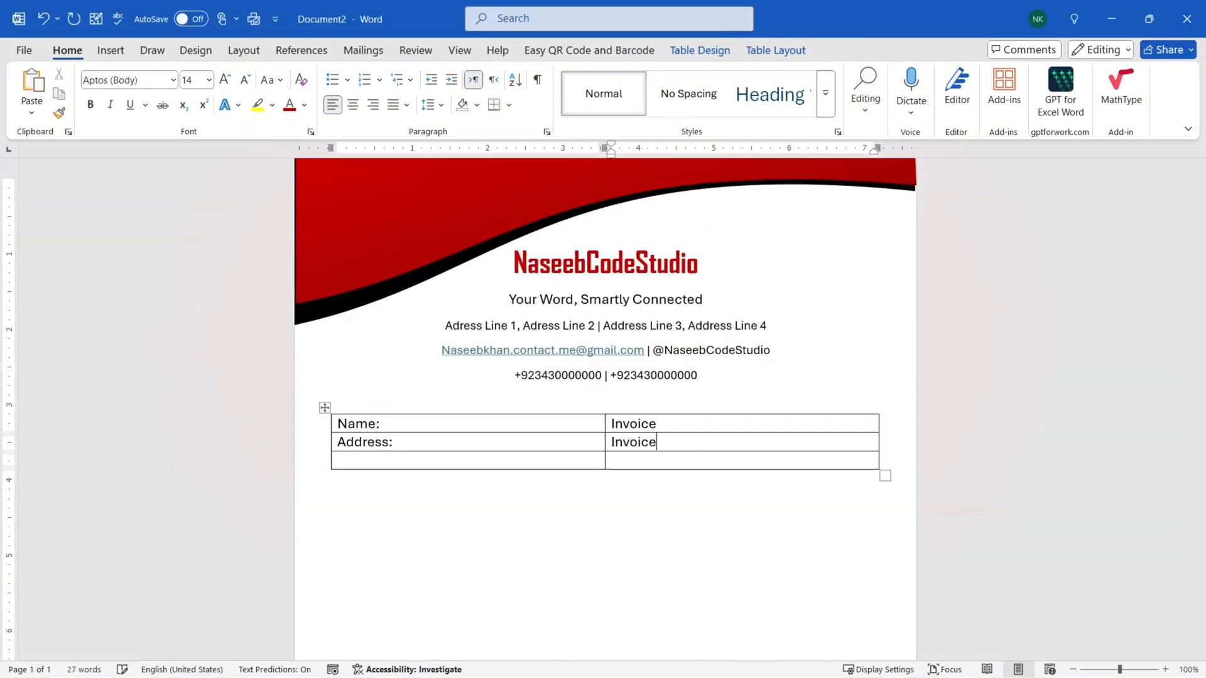
pyautogui.write(' No:')
pyautogui.press('Tab')
pyautogui.write('Pho')
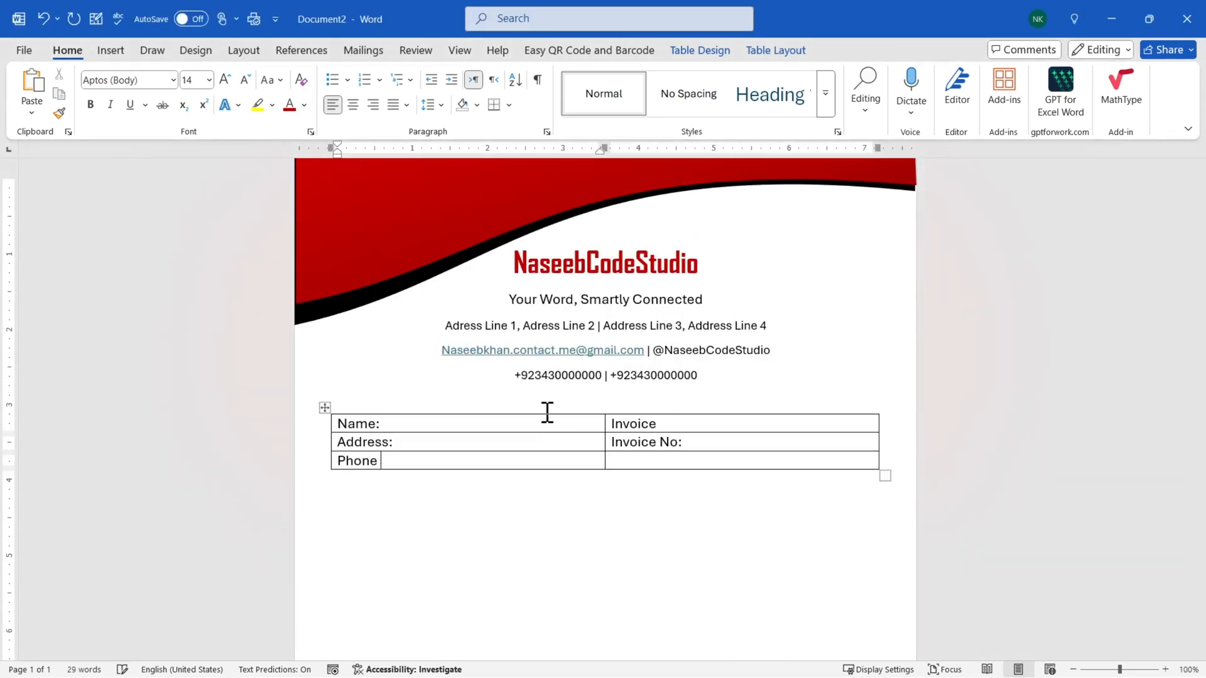
pyautogui.press('Tab')
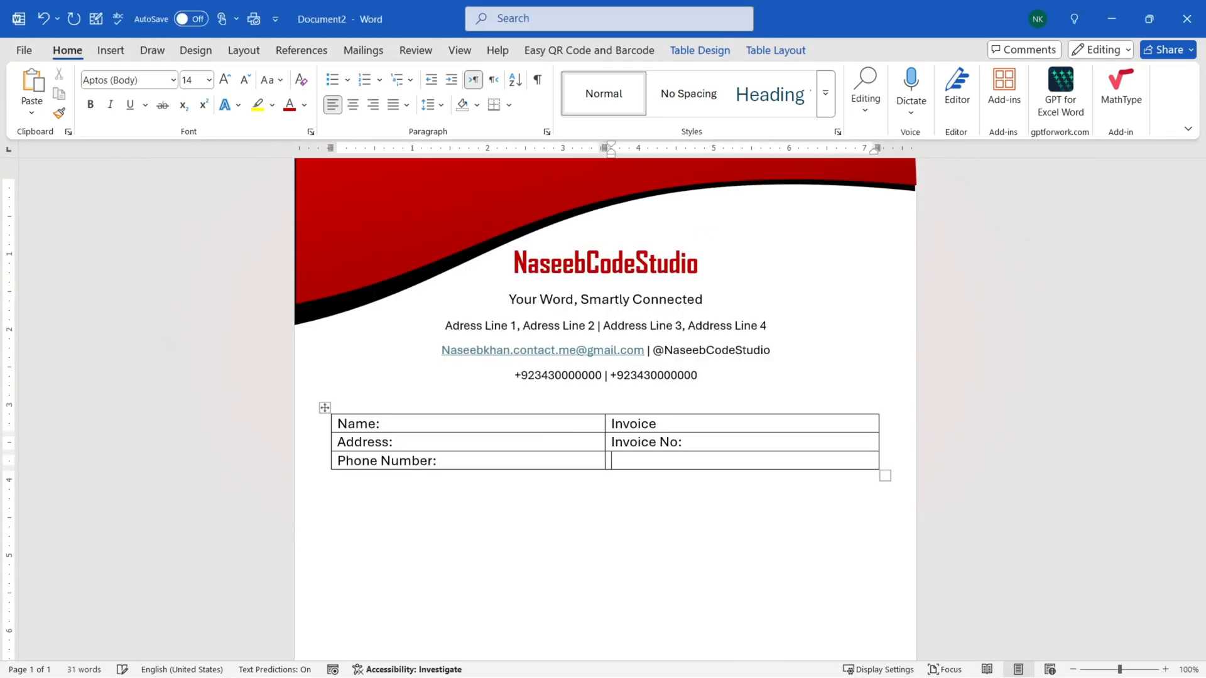
pyautogui.write('Invoice Date:')
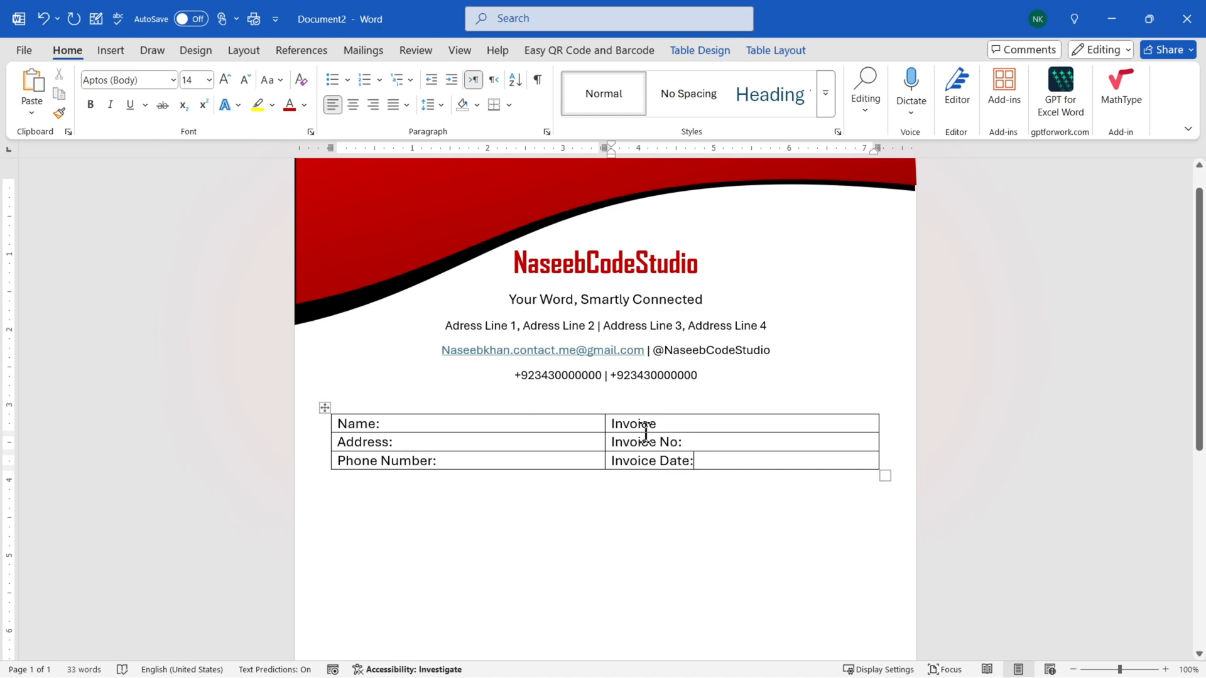
# Make the "Invoice" label in the table's first row bold and centered in its cell.
pyautogui.moveTo(613, 424); pyautogui.dragTo(657, 425)
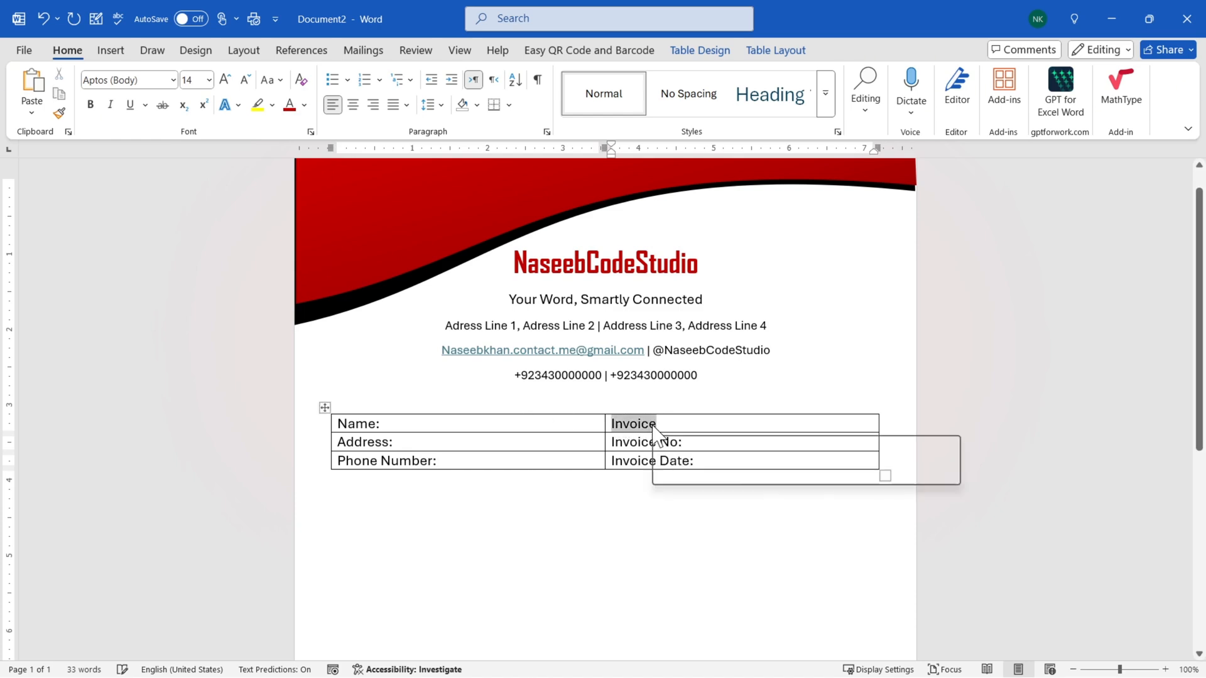
pyautogui.hotkey('ctrl', 'b')
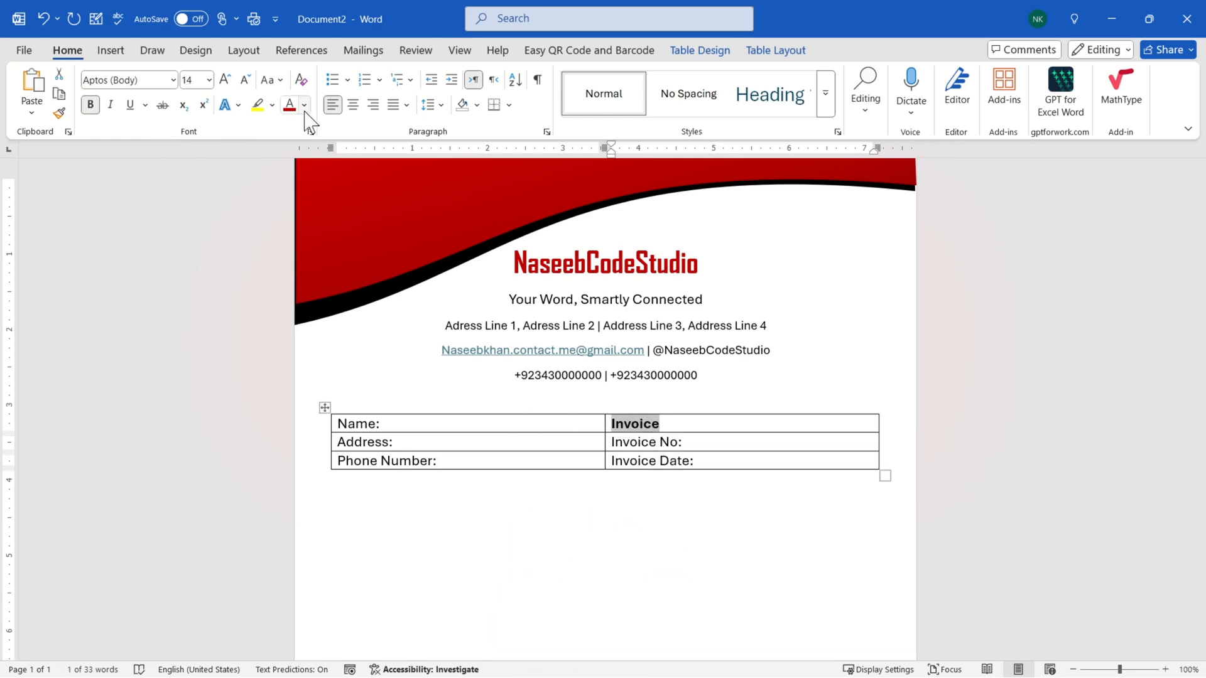
pyautogui.click(353, 104)
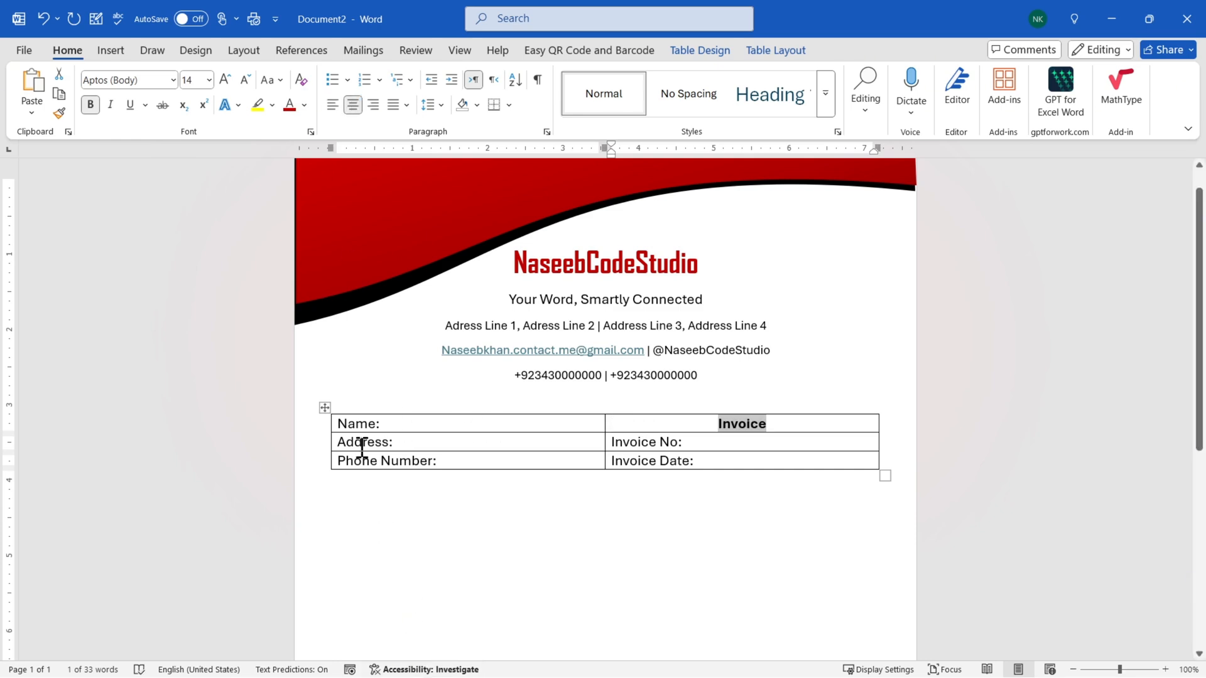
# Set the details table's cell margins to 0.05 inches top and bottom and 0.11 inches left and right, then place the cursor below it.
pyautogui.click(325, 408)
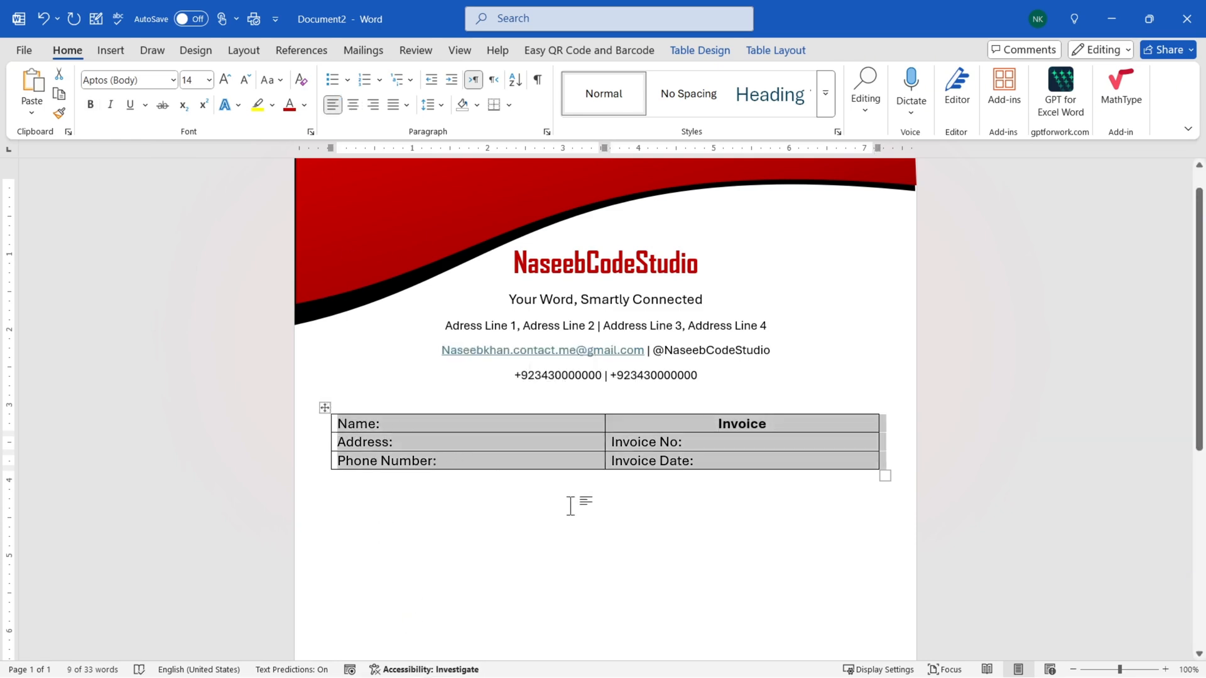
pyautogui.click(773, 56)
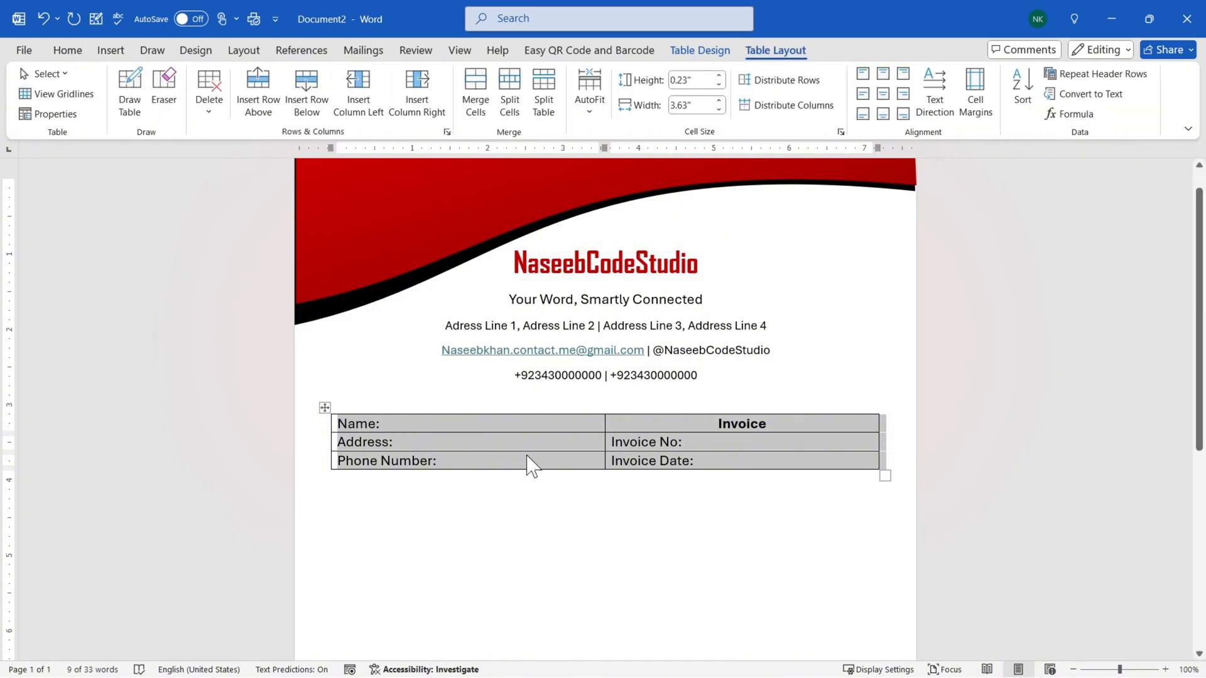
pyautogui.click(974, 123)
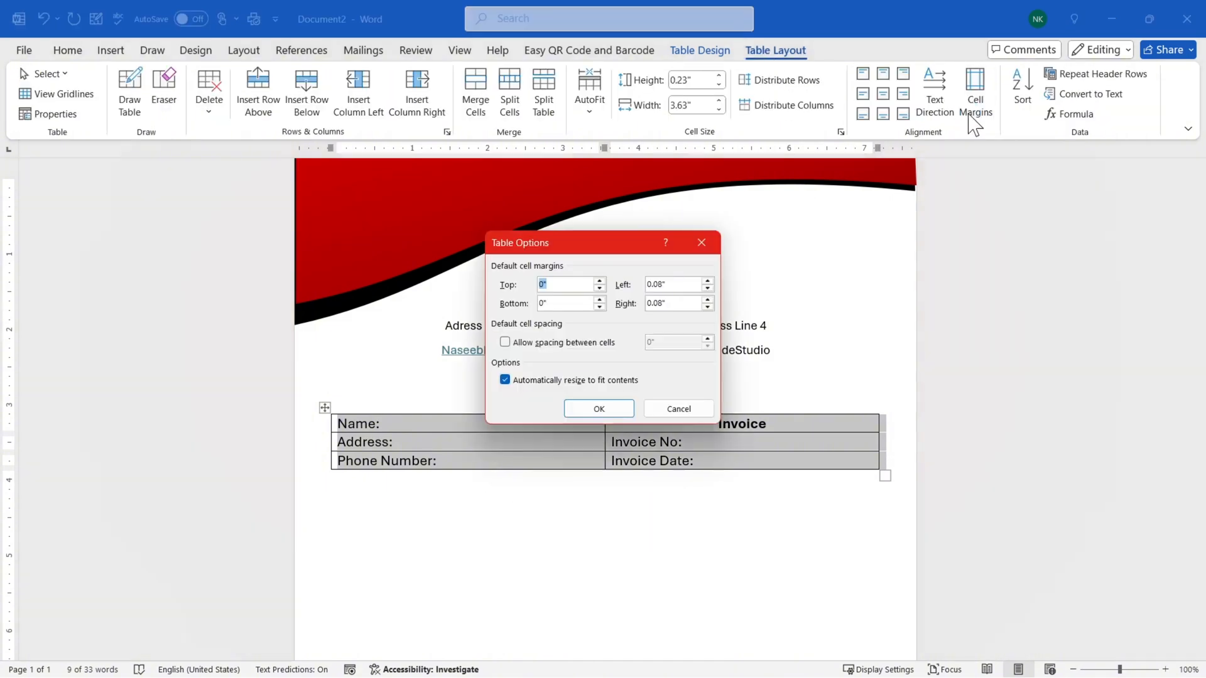
pyautogui.click(599, 281)
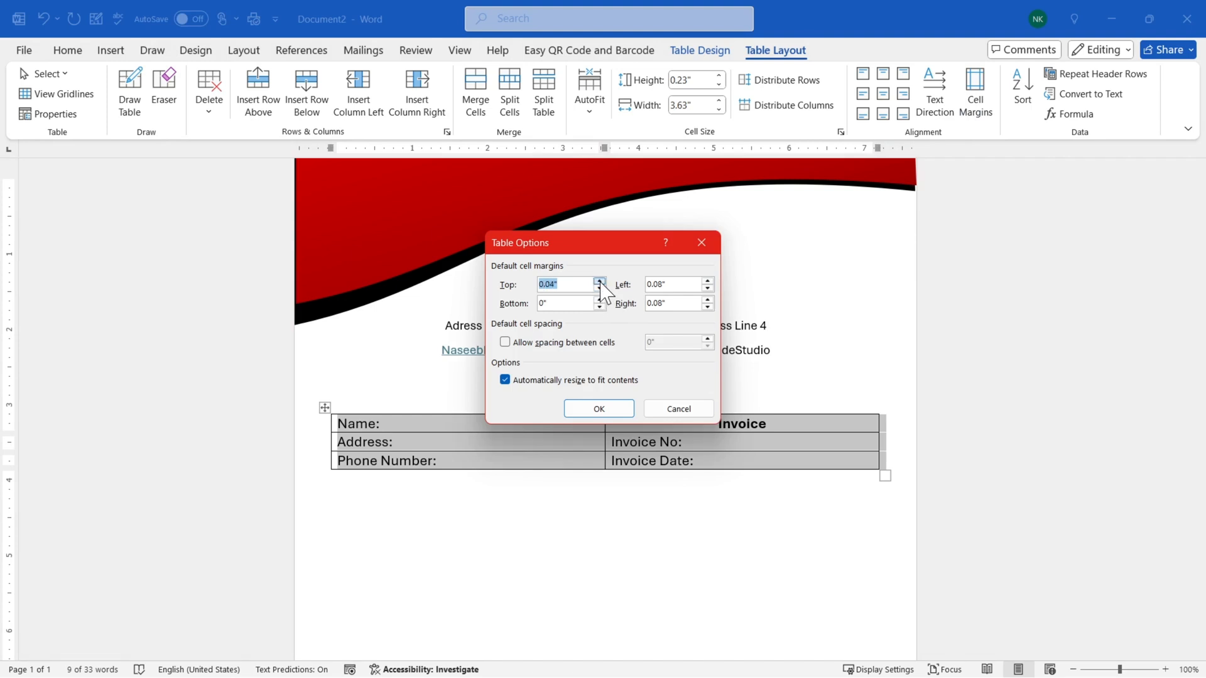
pyautogui.doubleClick(599, 300)
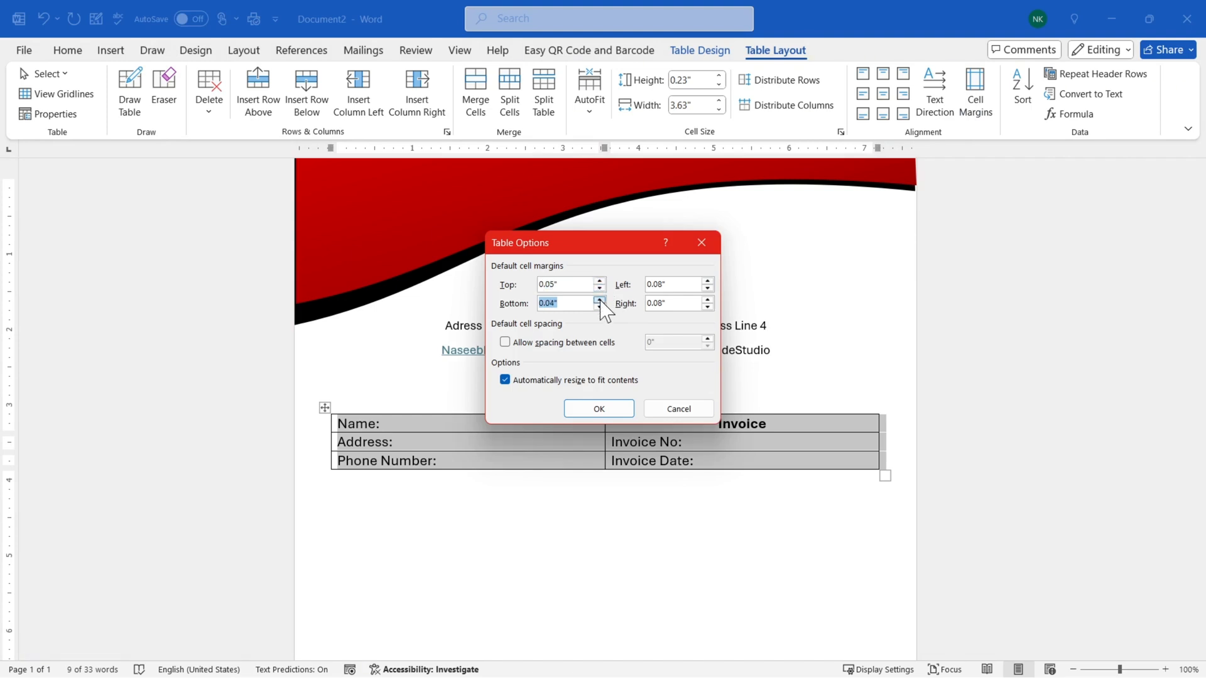
pyautogui.click(600, 301)
pyautogui.tripleClick(708, 300)
pyautogui.click(708, 281)
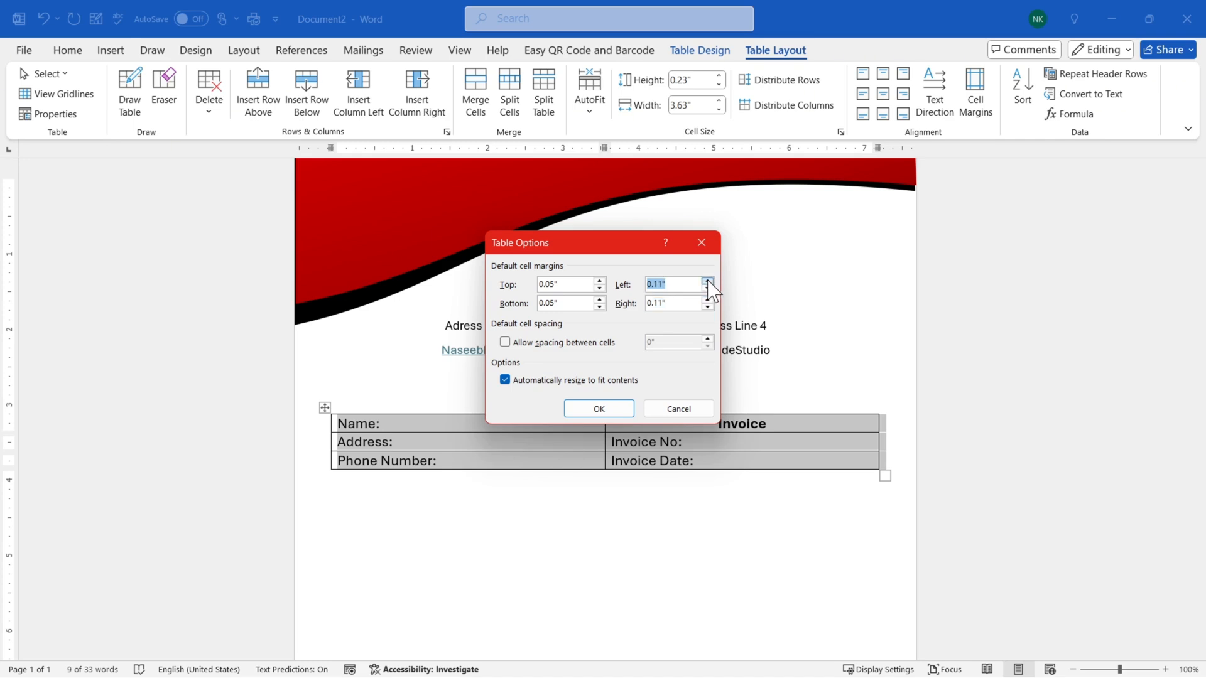
pyautogui.click(599, 409)
pyautogui.click(443, 490)
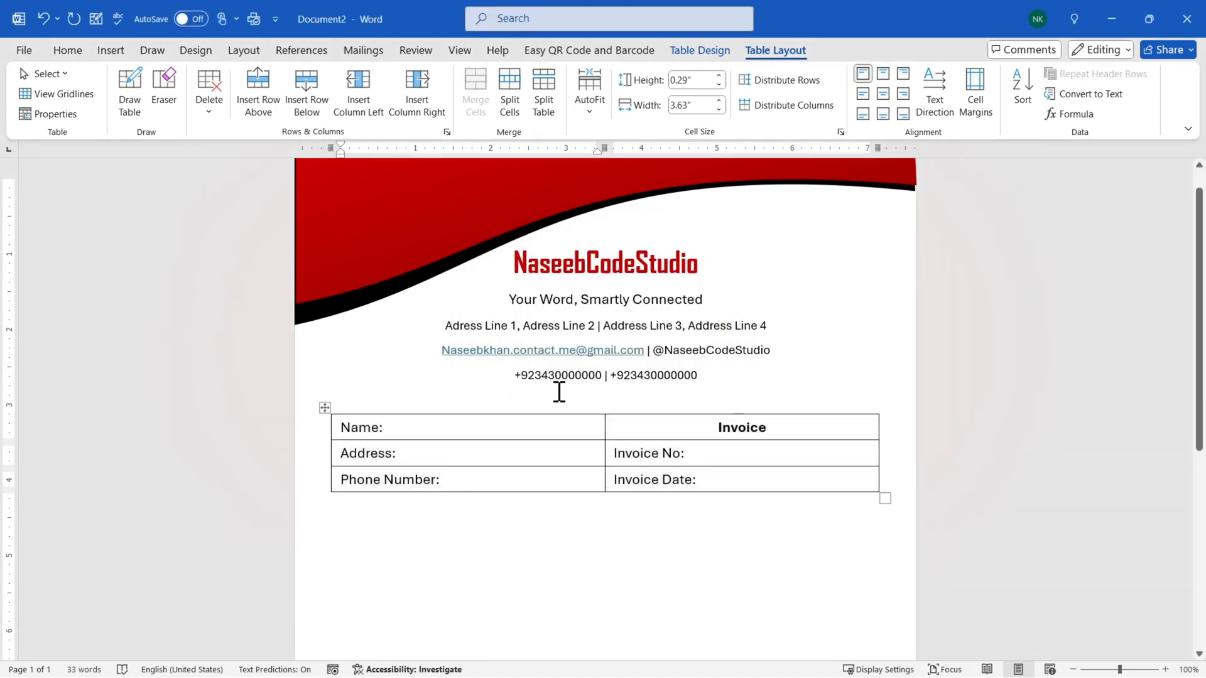
pyautogui.scroll(-2, 595, 532)
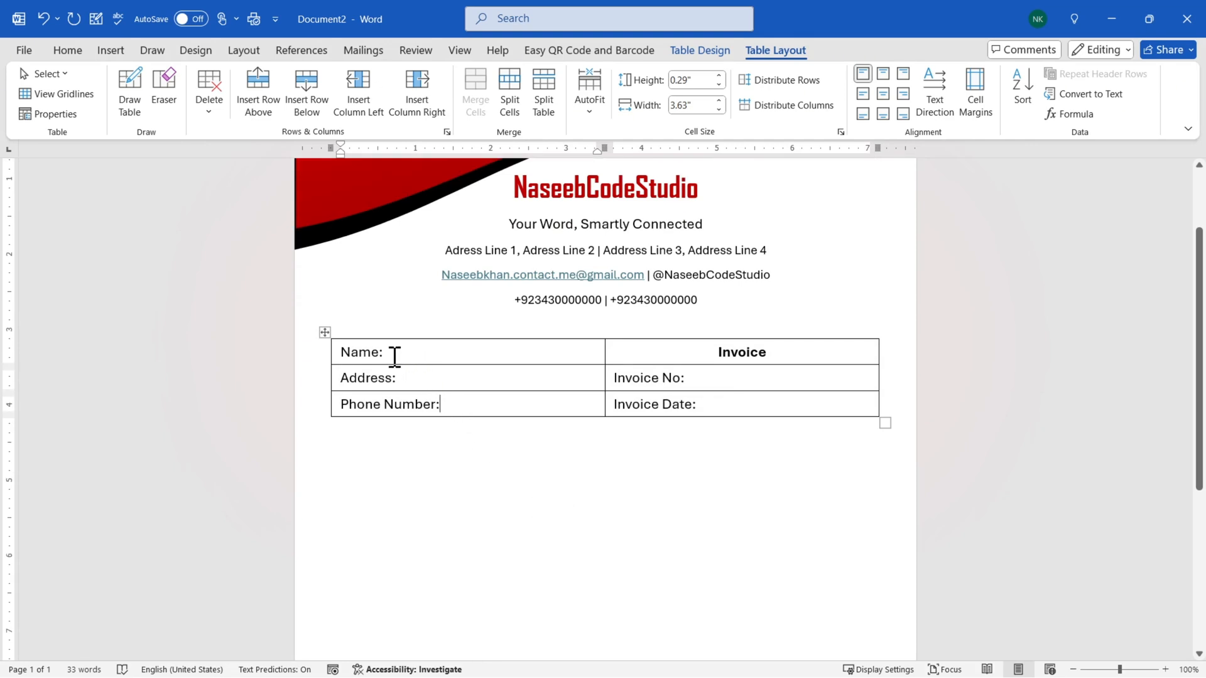
pyautogui.click(455, 457)
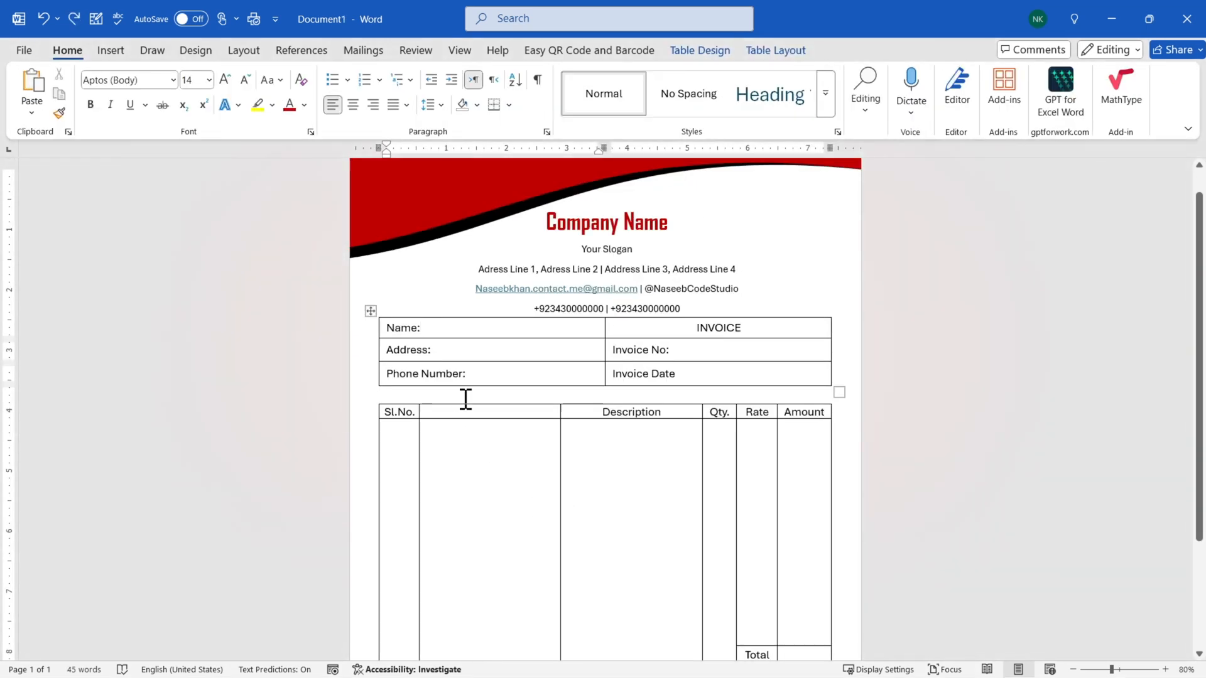
# Examine the columns and rows of the item table in the reference bill book document.
pyautogui.scroll(-3, 466, 398)
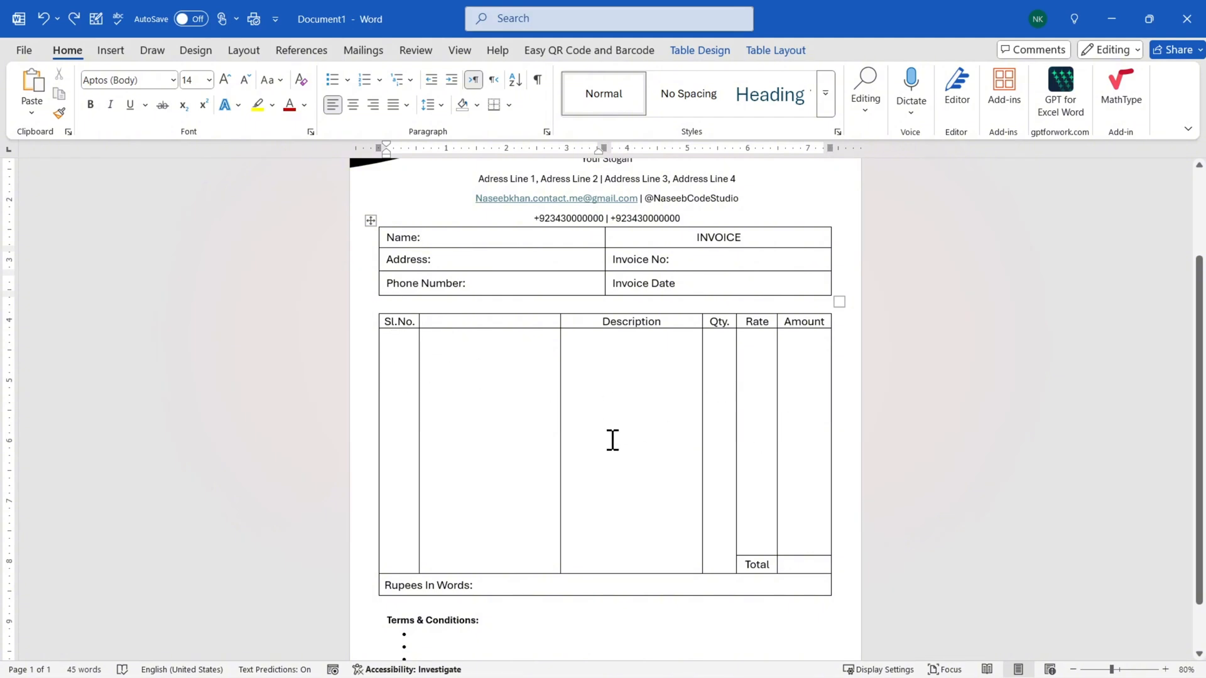
pyautogui.moveTo(400, 355); pyautogui.dragTo(402, 438)
pyautogui.moveTo(471, 362); pyautogui.dragTo(485, 449)
pyautogui.moveTo(617, 380); pyautogui.dragTo(623, 442)
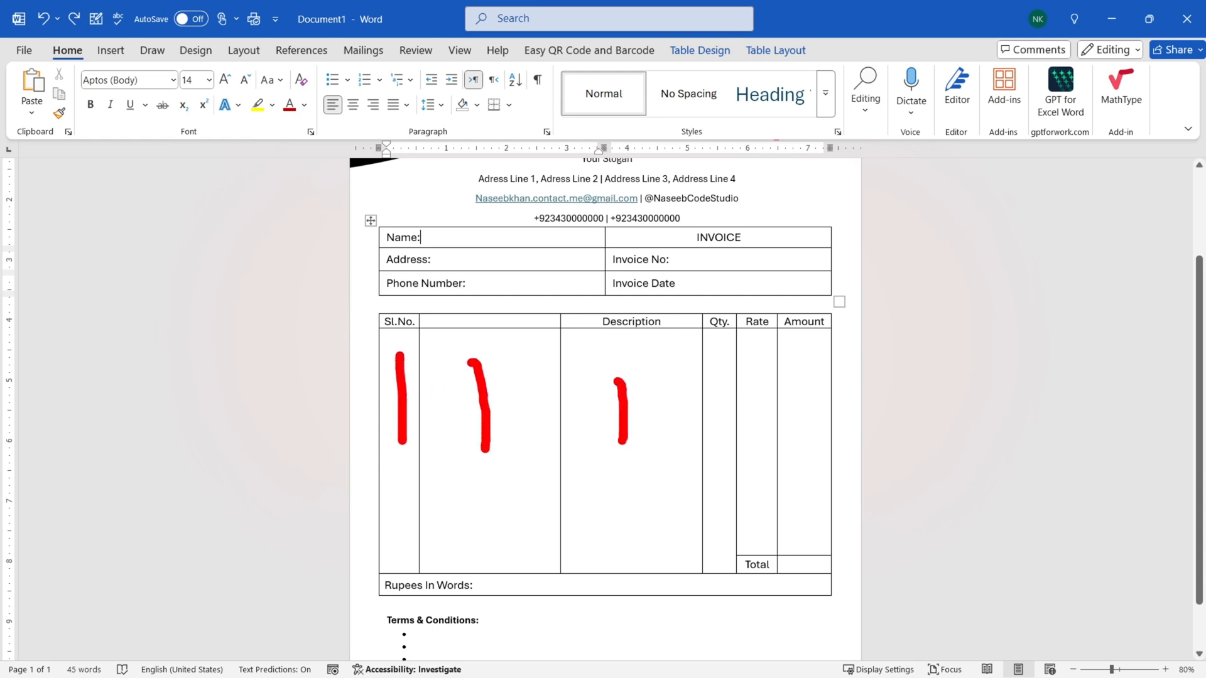
pyautogui.moveTo(719, 395)
pyautogui.mouseDown()
pyautogui.moveTo(720, 447)
pyautogui.moveTo(757, 443)
pyautogui.mouseUp()
pyautogui.moveTo(805, 395); pyautogui.dragTo(806, 450)
pyautogui.press('Escape')
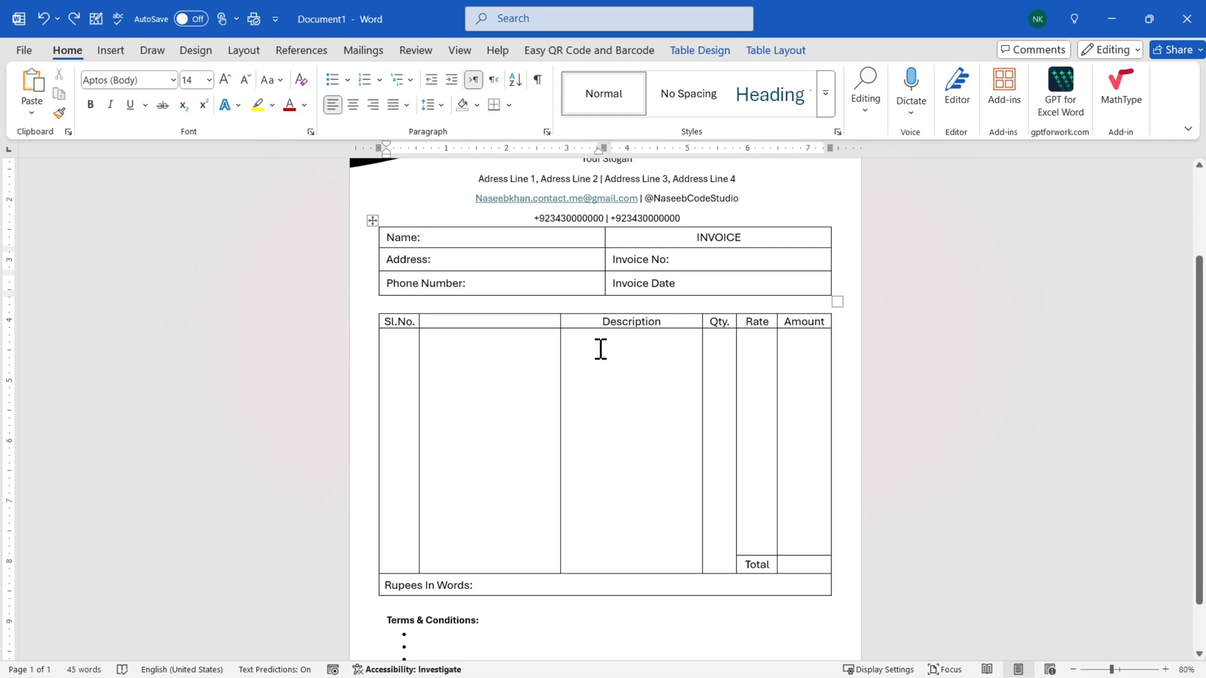
pyautogui.moveTo(531, 326); pyautogui.dragTo(628, 319)
pyautogui.moveTo(494, 437); pyautogui.dragTo(673, 437)
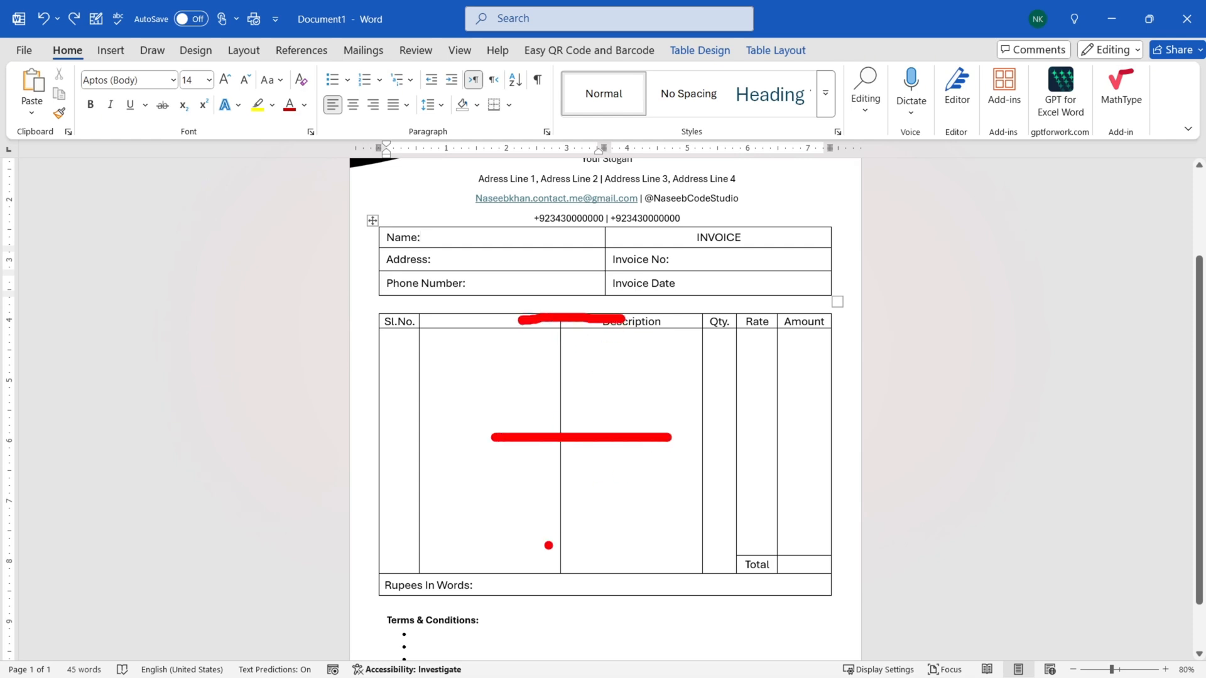
pyautogui.moveTo(481, 585); pyautogui.dragTo(641, 582)
pyautogui.press('Escape')
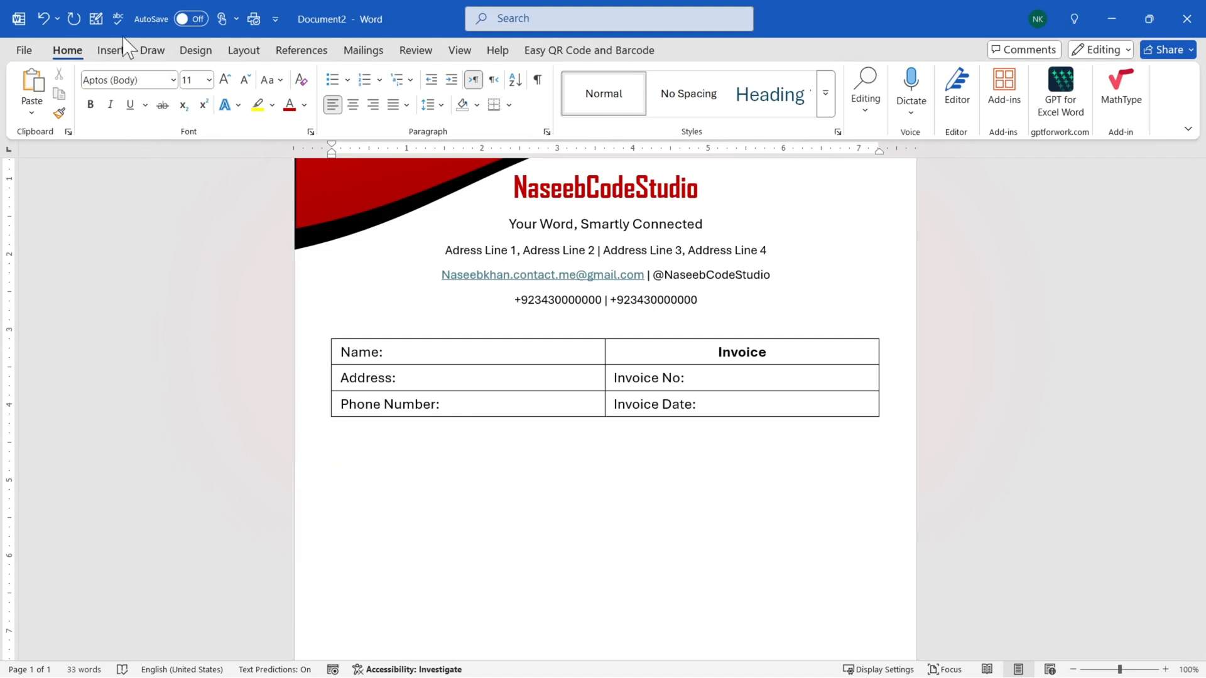
# Insert a table of six columns and three rows below the customer and invoice details table.
pyautogui.click(111, 50)
pyautogui.click(153, 105)
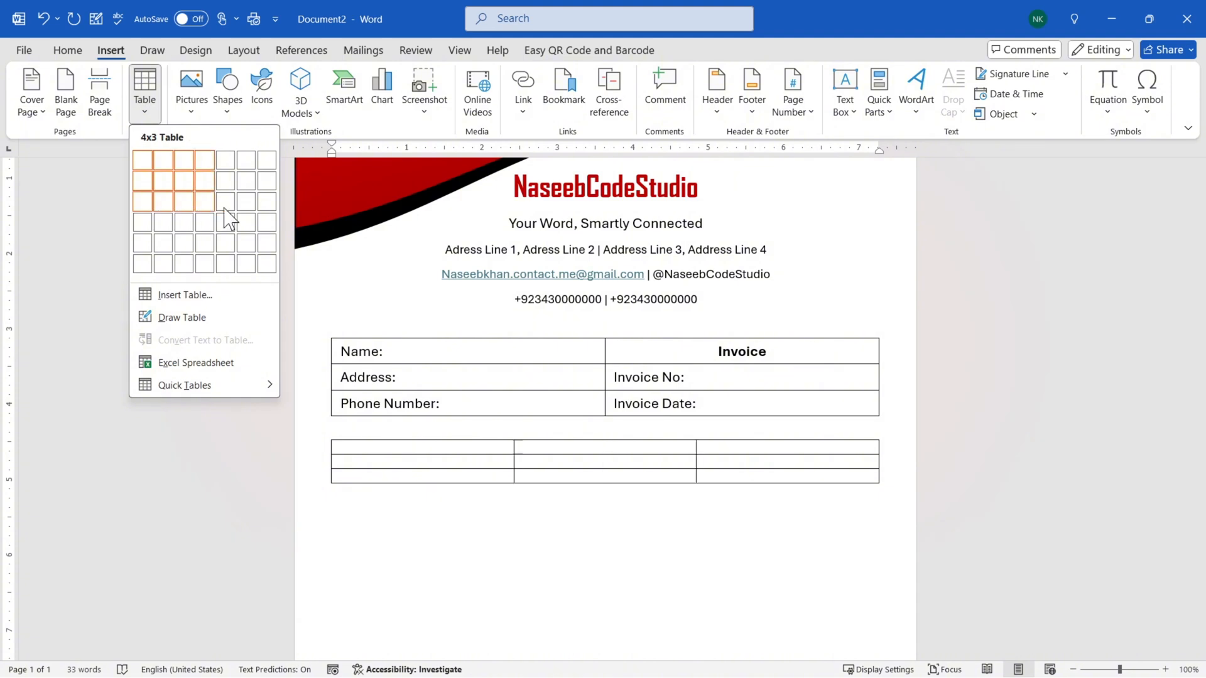
pyautogui.click(246, 204)
pyautogui.scroll(-3, 385, 519)
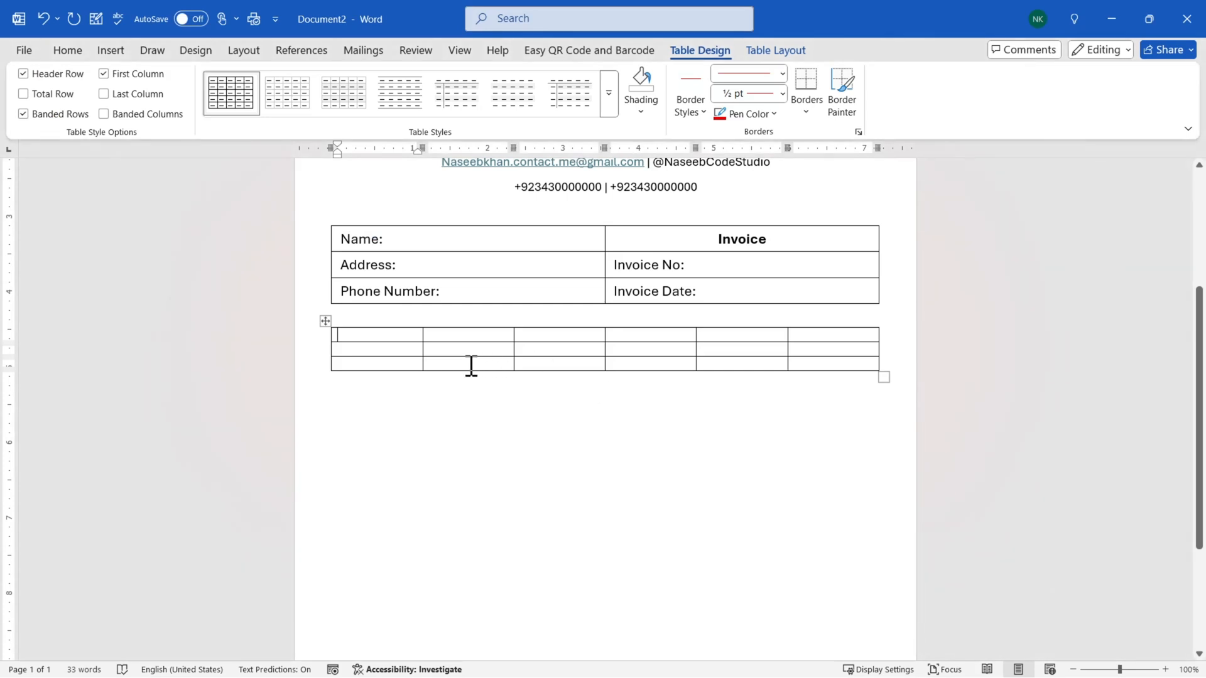
# Delete the last column of the new item table and autofit the remaining columns to the window width.
pyautogui.moveTo(831, 329); pyautogui.dragTo(829, 366)
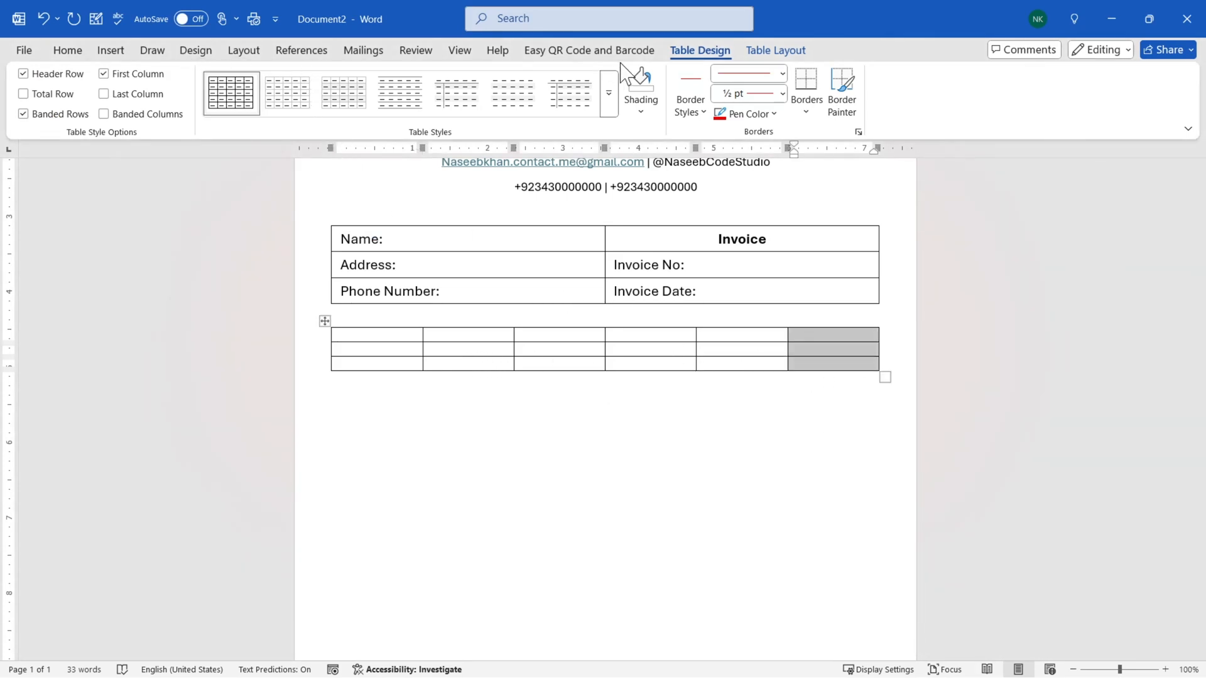
pyautogui.click(777, 52)
pyautogui.click(208, 108)
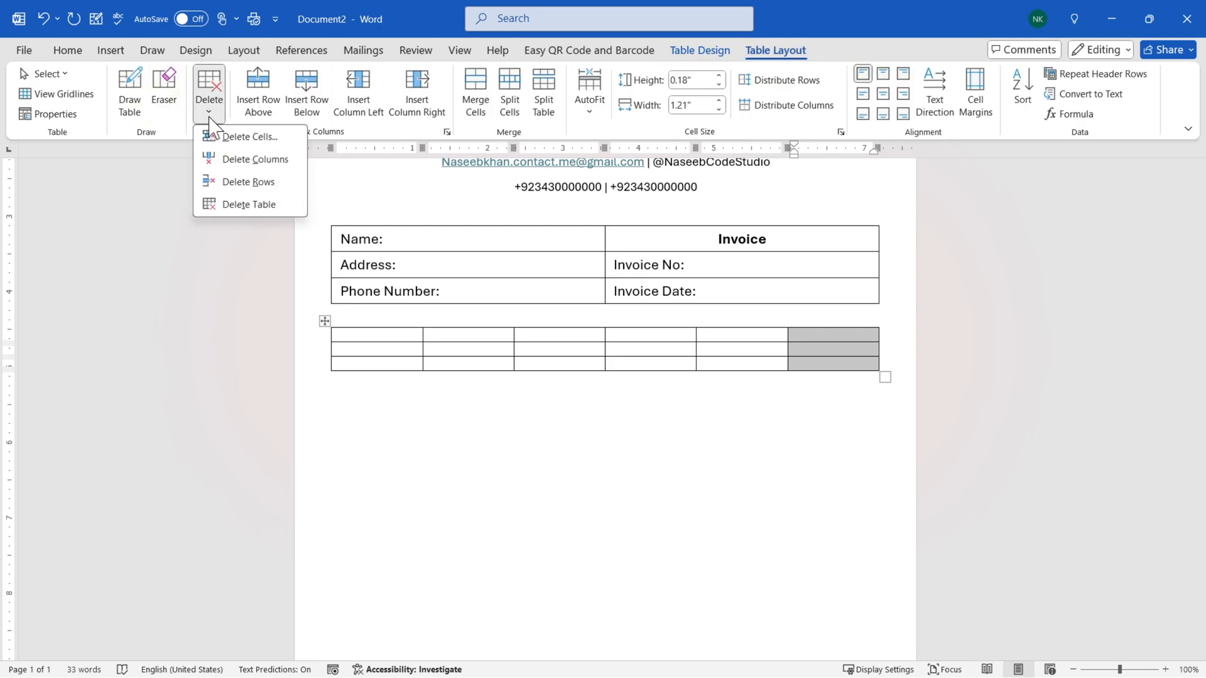
pyautogui.click(281, 161)
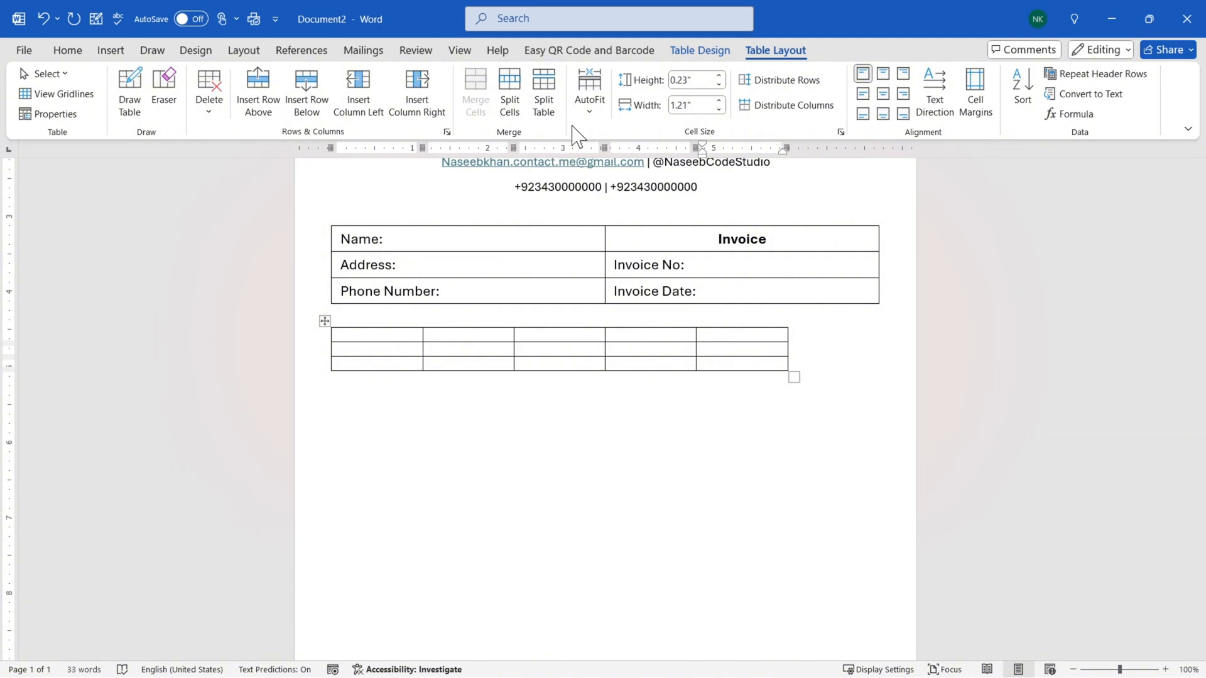
pyautogui.click(589, 112)
pyautogui.click(631, 158)
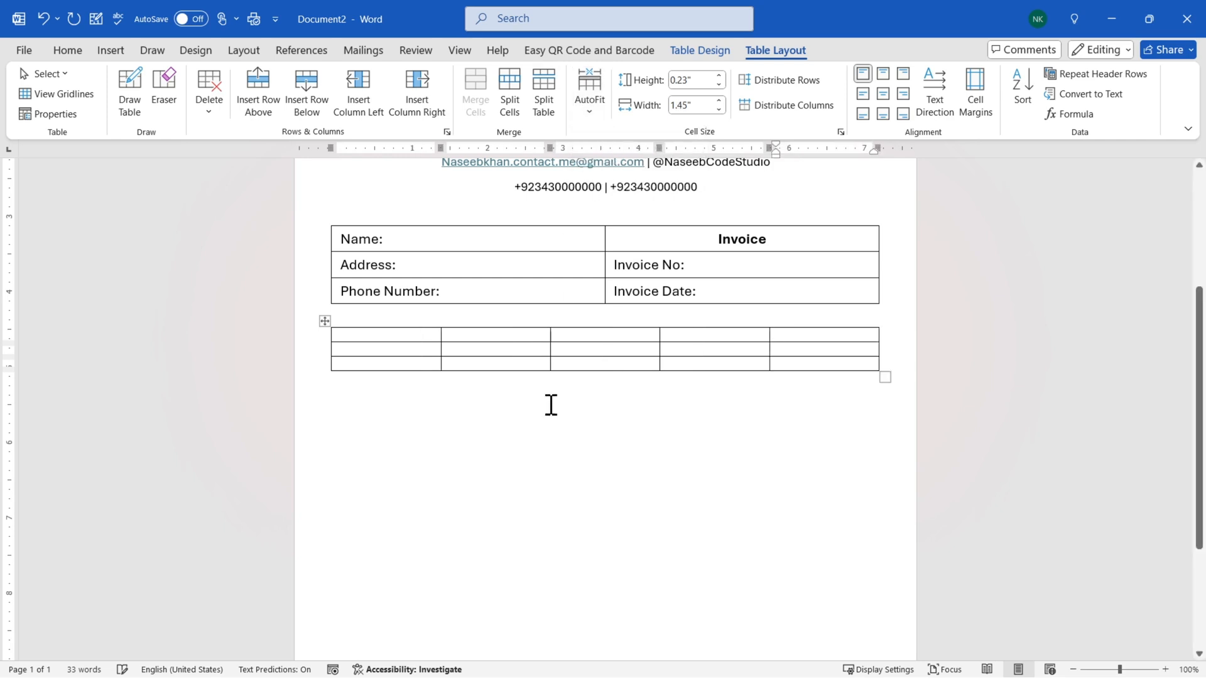
# Fill the item table's header row with the labels "S/No:", "Description", "Qty", "Rate" and "Amount".
pyautogui.click(368, 333)
pyautogui.write('S/No:')
pyautogui.press('Tab')
pyautogui.write('Des')
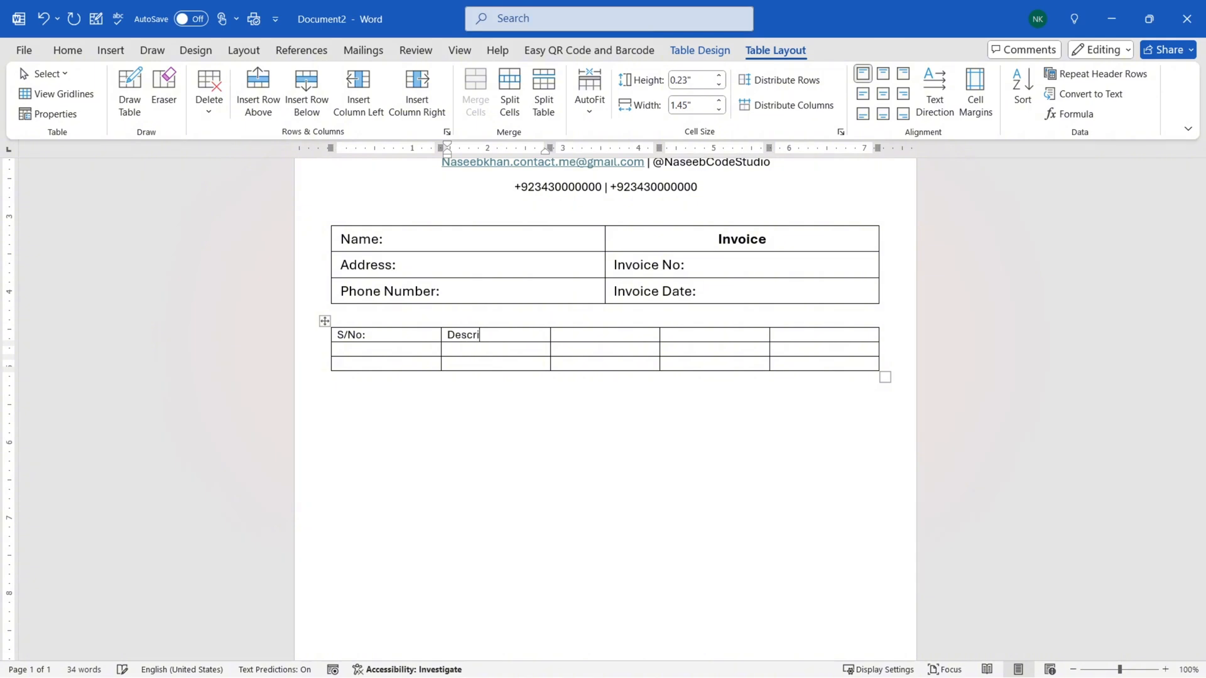
pyautogui.press('Tab')
pyautogui.write('Qt')
pyautogui.press('Tab')
pyautogui.write('R')
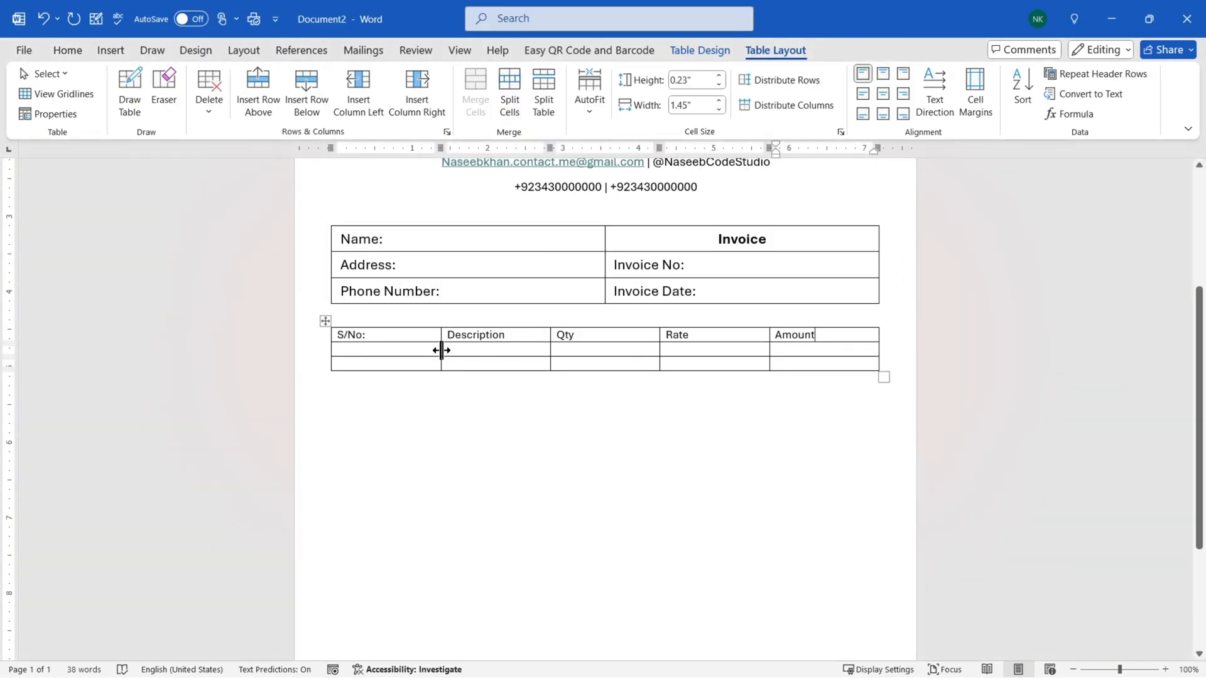
# Narrow the serial number column to about 0.52 inches with the label "S/No", and widen Description by narrowing the Qty, Rate and Amount columns.
pyautogui.moveTo(442, 350); pyautogui.dragTo(369, 353)
pyautogui.click(396, 363)
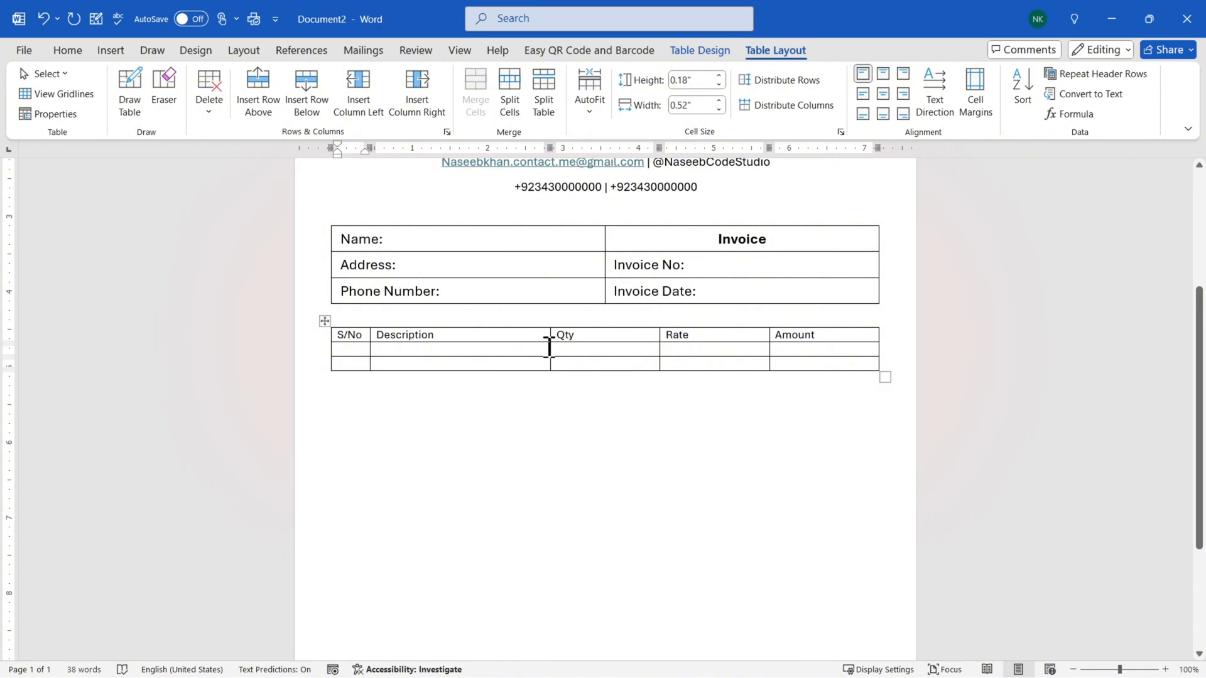
pyautogui.moveTo(550, 353); pyautogui.dragTo(783, 351)
pyautogui.moveTo(707, 351); pyautogui.dragTo(699, 350)
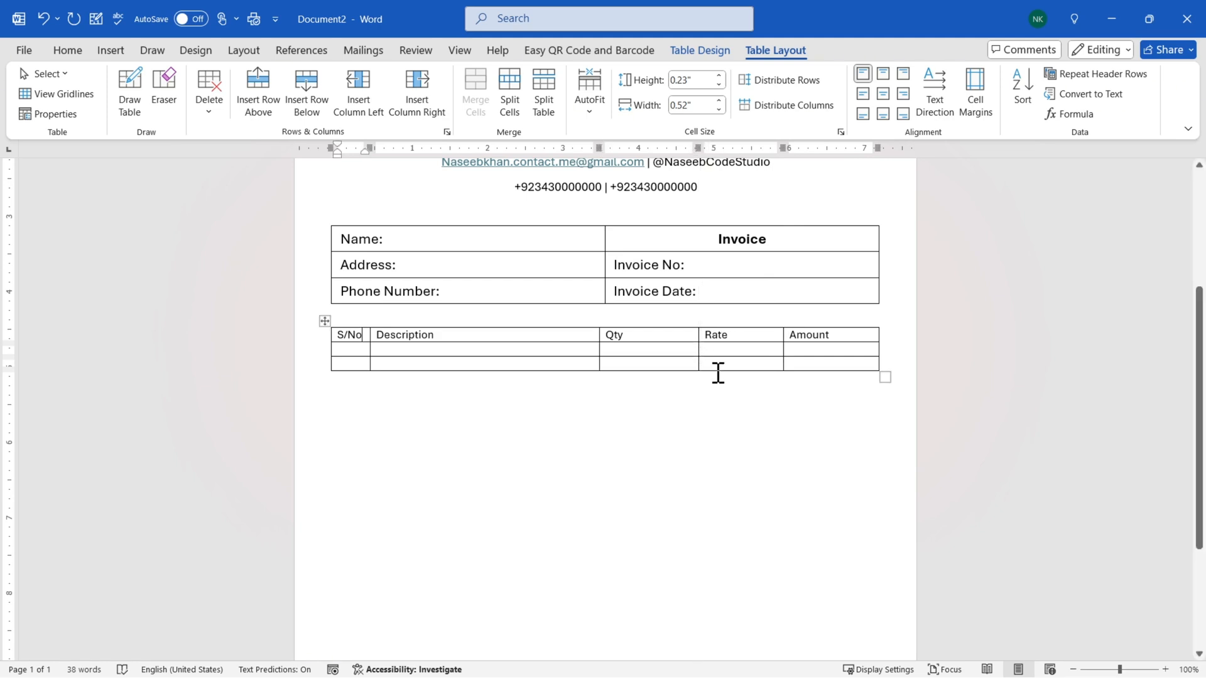
pyautogui.moveTo(599, 347); pyautogui.dragTo(642, 351)
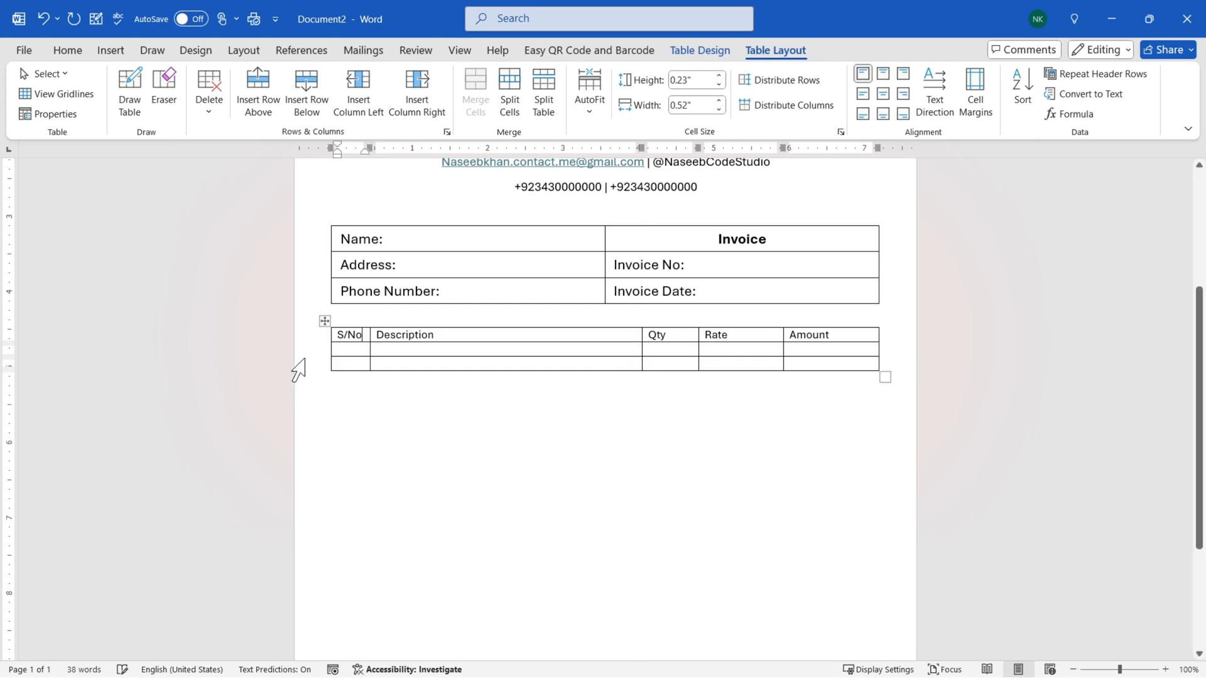
# Center the whole item table's cell contents and set its top and bottom cell margins to 0.03 inches, with slightly wider side margins.
pyautogui.click(325, 321)
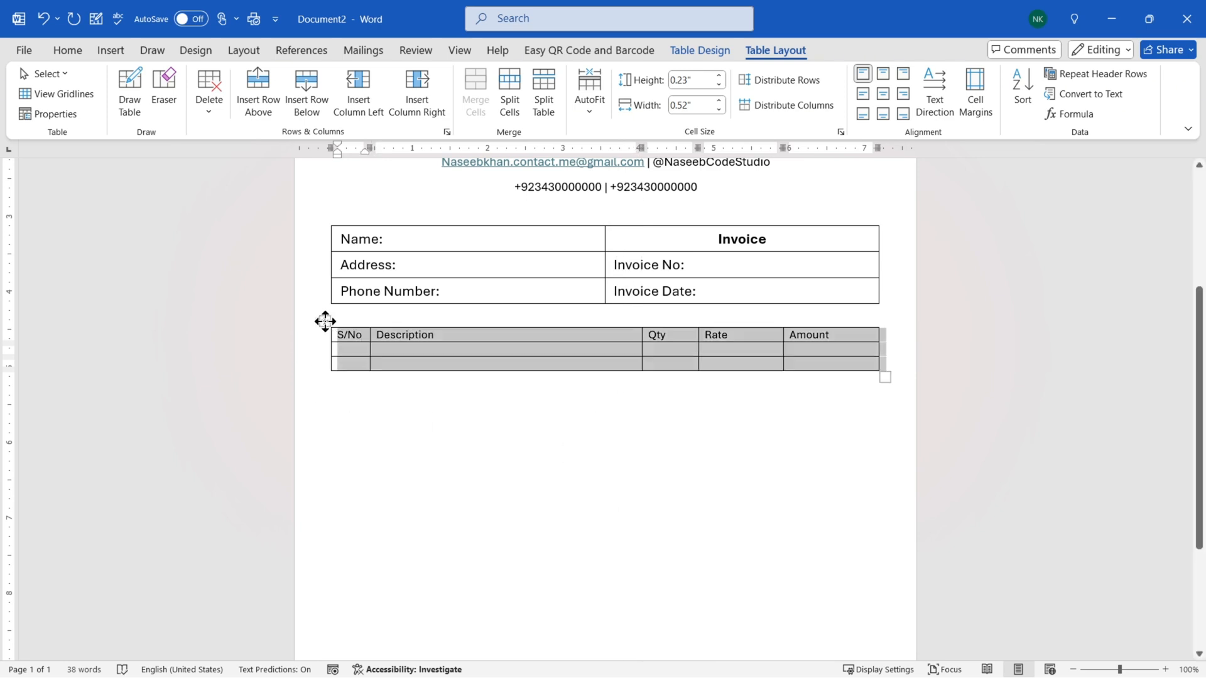
pyautogui.click(883, 94)
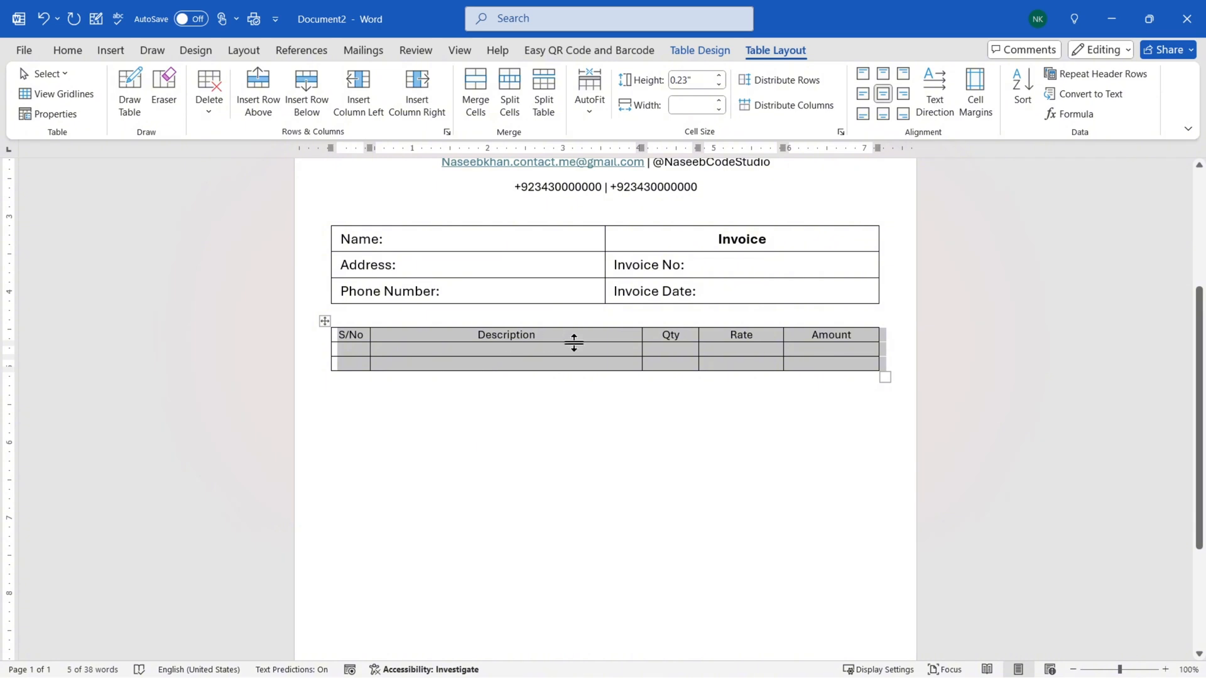
pyautogui.click(977, 93)
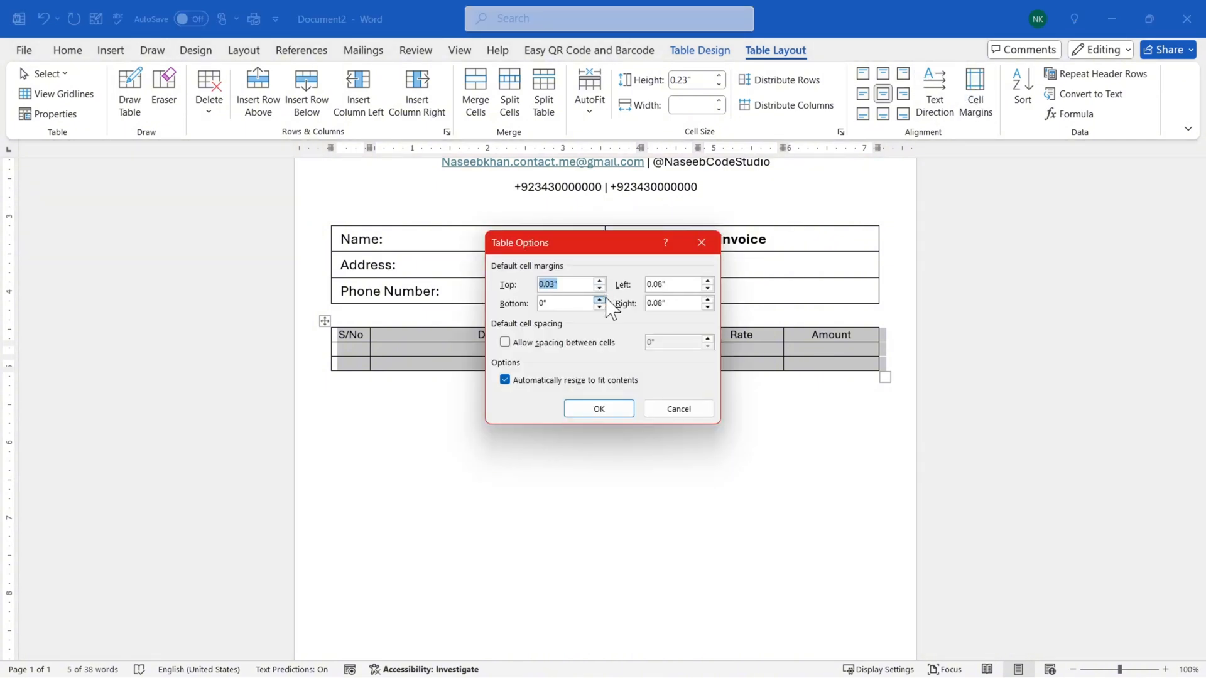
pyautogui.click(600, 300)
pyautogui.click(708, 281)
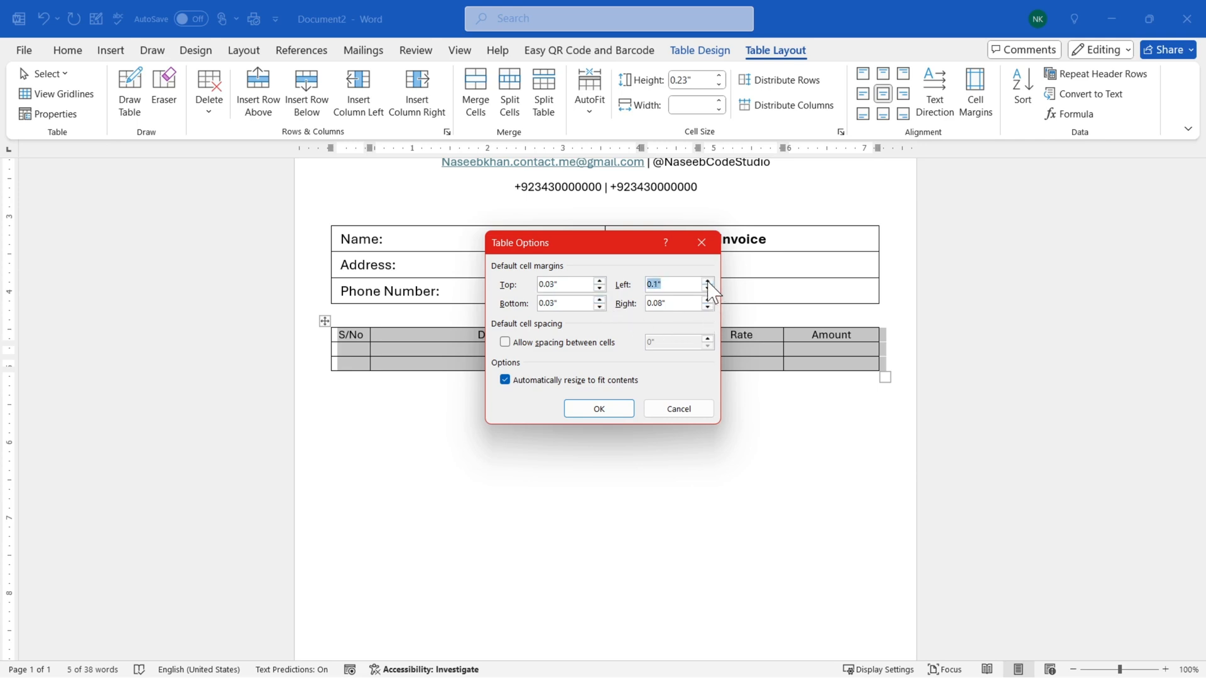
pyautogui.click(708, 288)
pyautogui.click(707, 300)
pyautogui.click(597, 412)
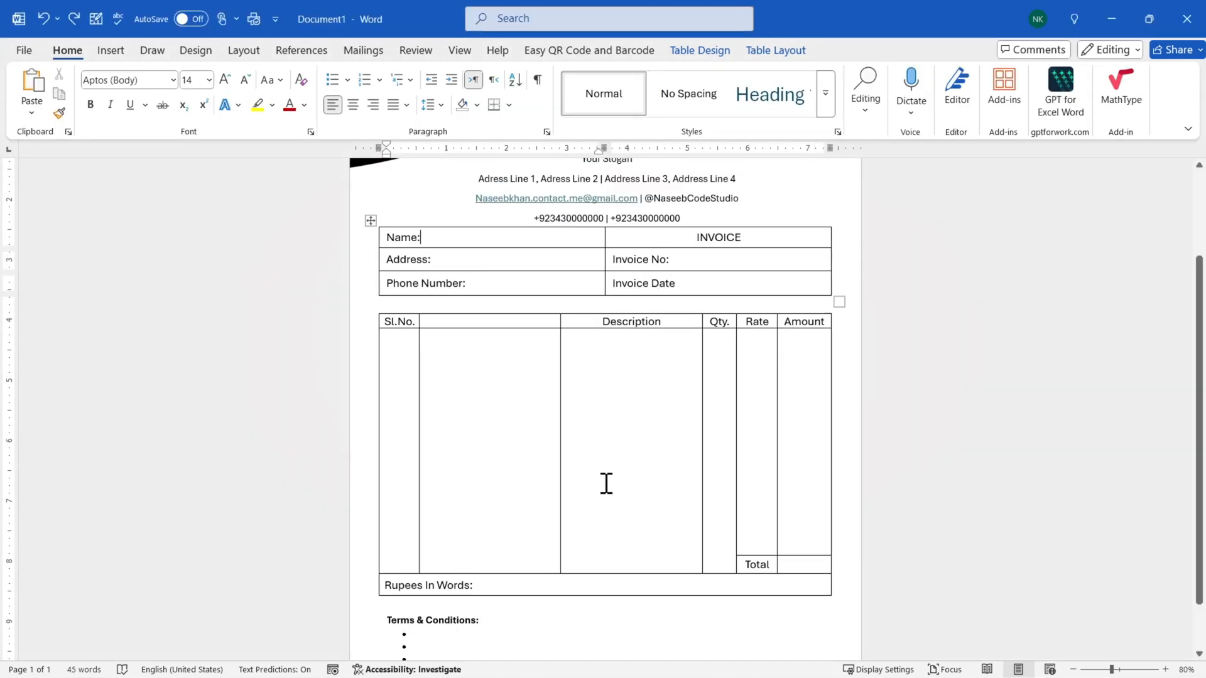
# Stretch the item table's middle row to about 4.24 inches tall, keeping the last row on the page.
pyautogui.scroll(-1, 605, 485)
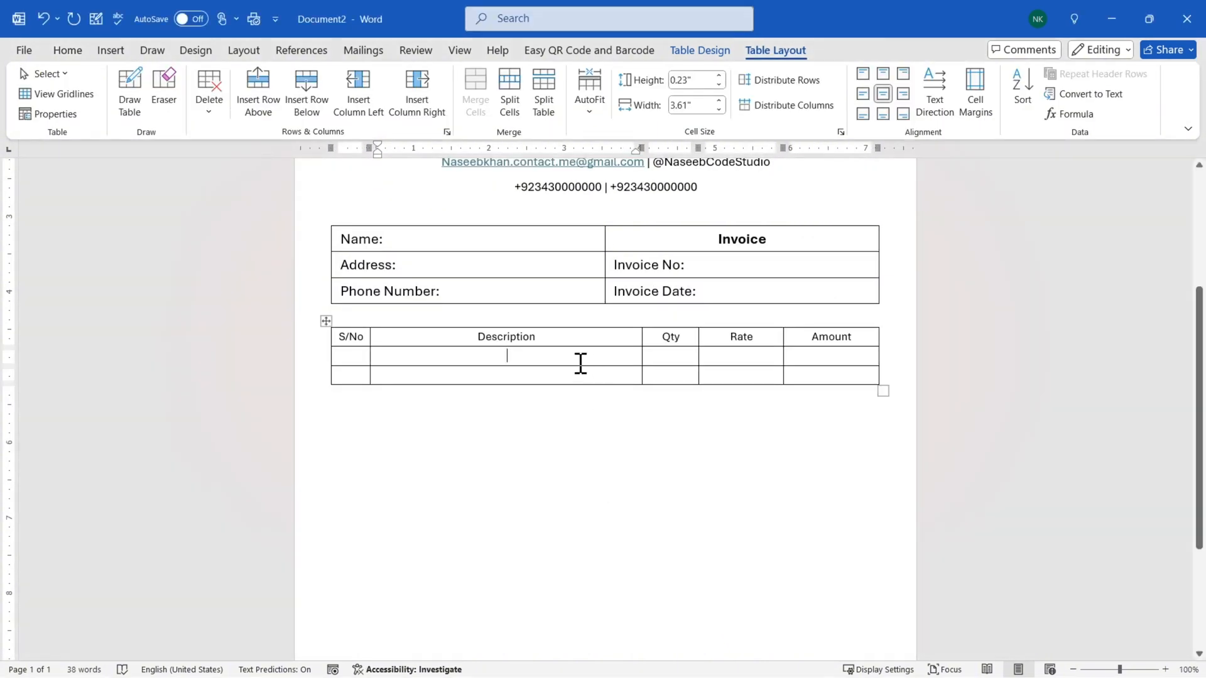
pyautogui.moveTo(569, 367); pyautogui.dragTo(548, 591)
pyautogui.scroll(-2, 551, 548)
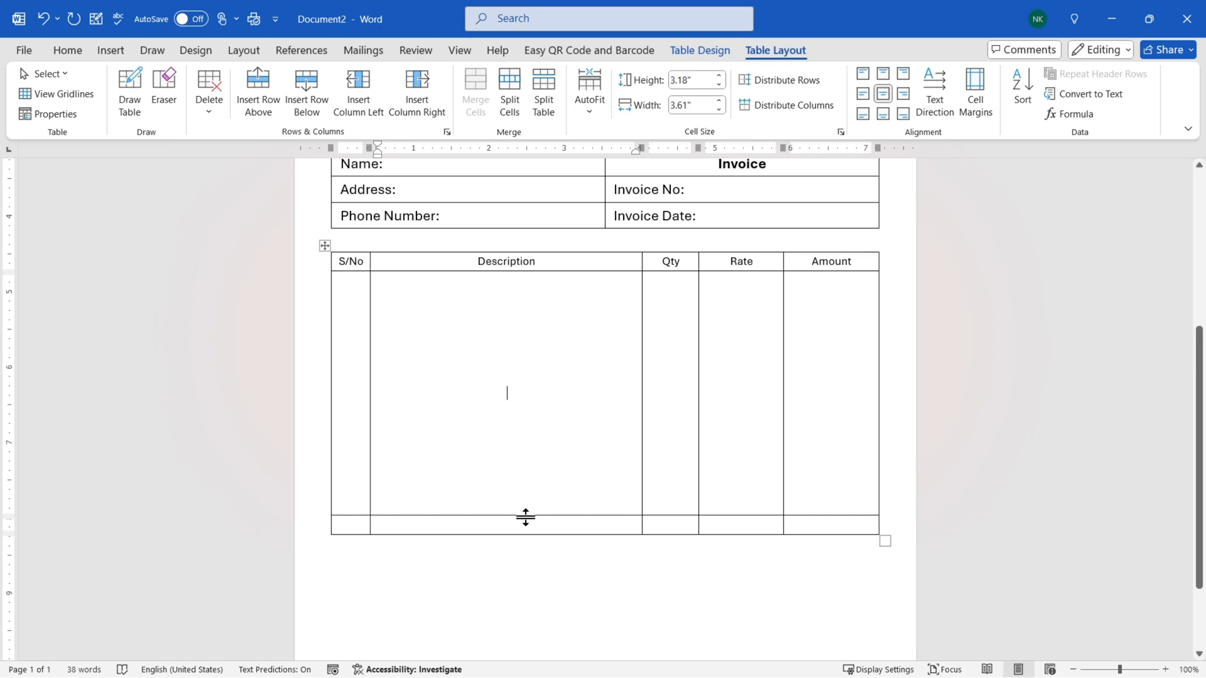
pyautogui.moveTo(526, 518); pyautogui.dragTo(527, 542)
pyautogui.scroll(-3, 527, 544)
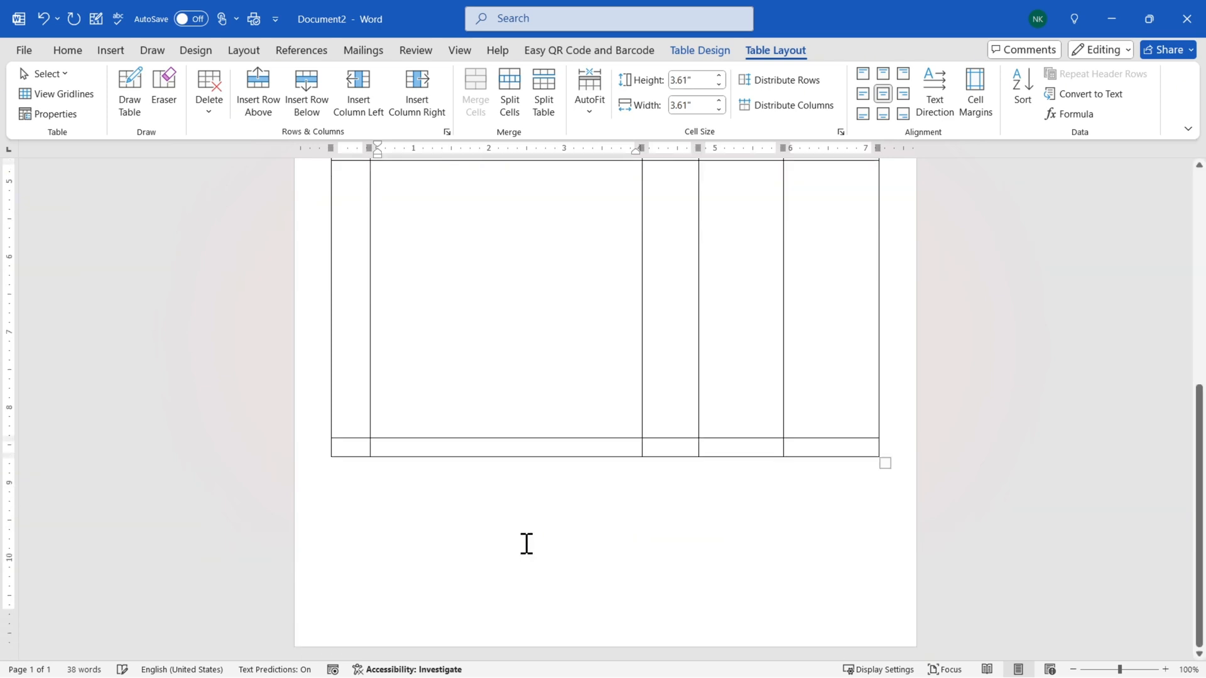
pyautogui.moveTo(509, 440); pyautogui.dragTo(509, 483)
pyautogui.scroll(6, 517, 472)
pyautogui.scroll(-2, 518, 473)
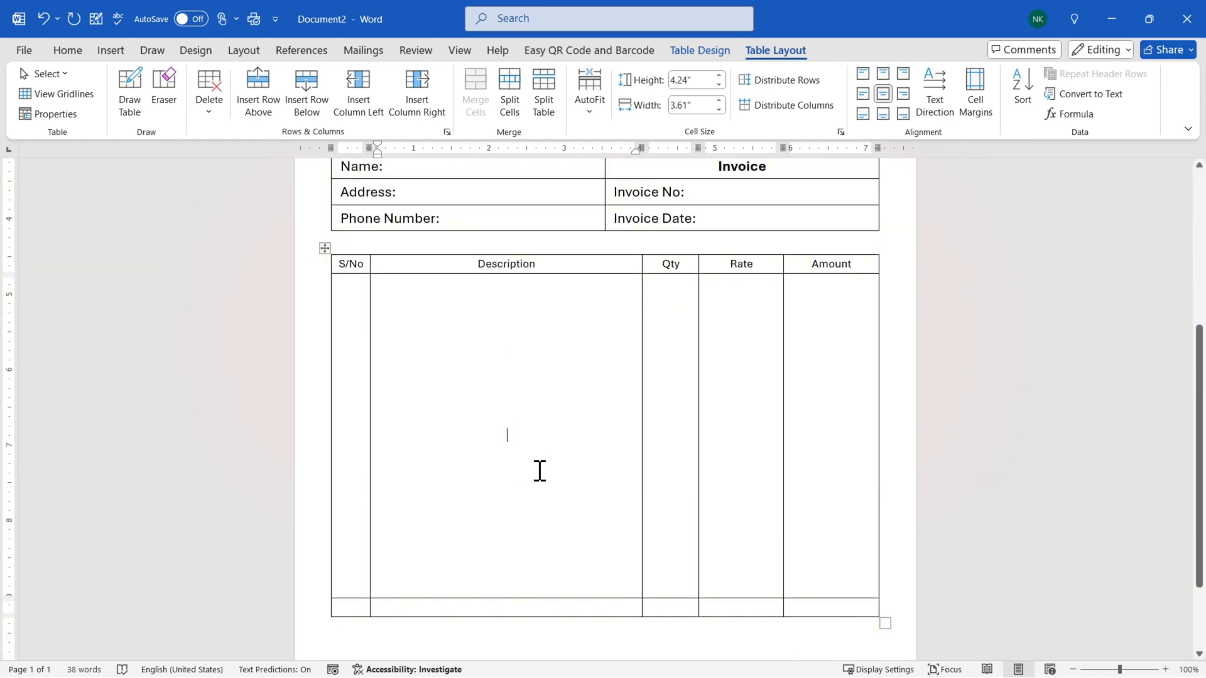
# Check the reference invoice's bottom row, and merge all cells in the new item table's last row into one.
pyautogui.hotkey('alt', 'Tab')
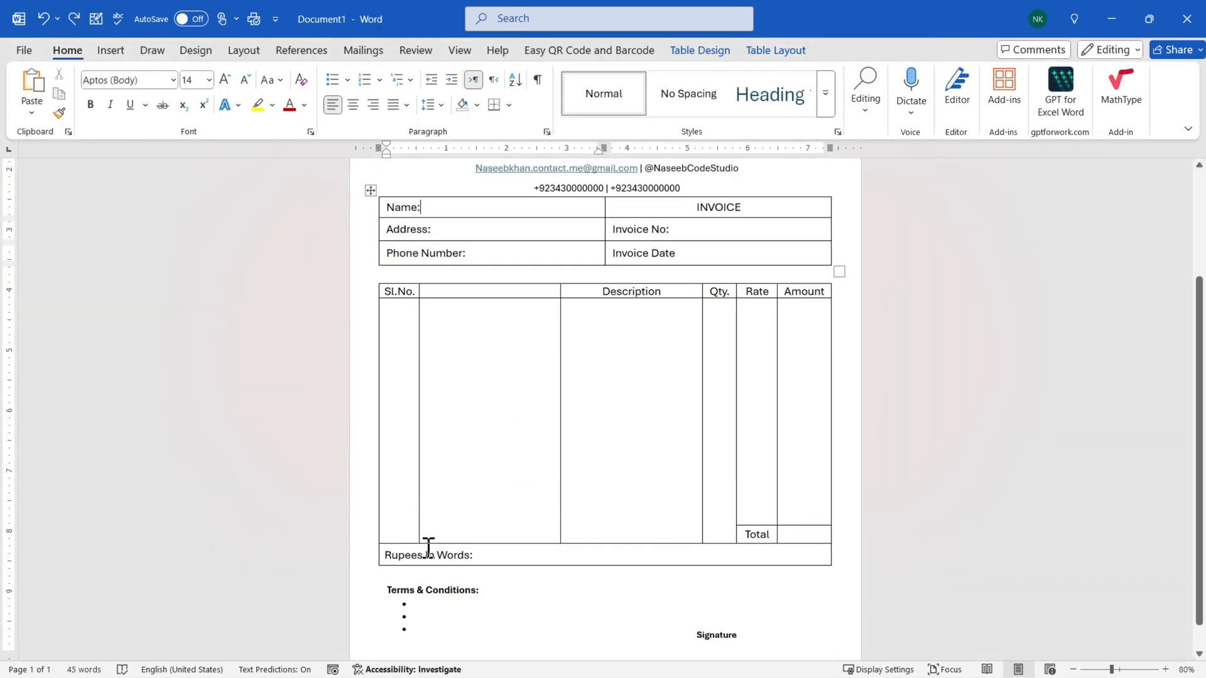
pyautogui.hotkey('alt', 'Tab')
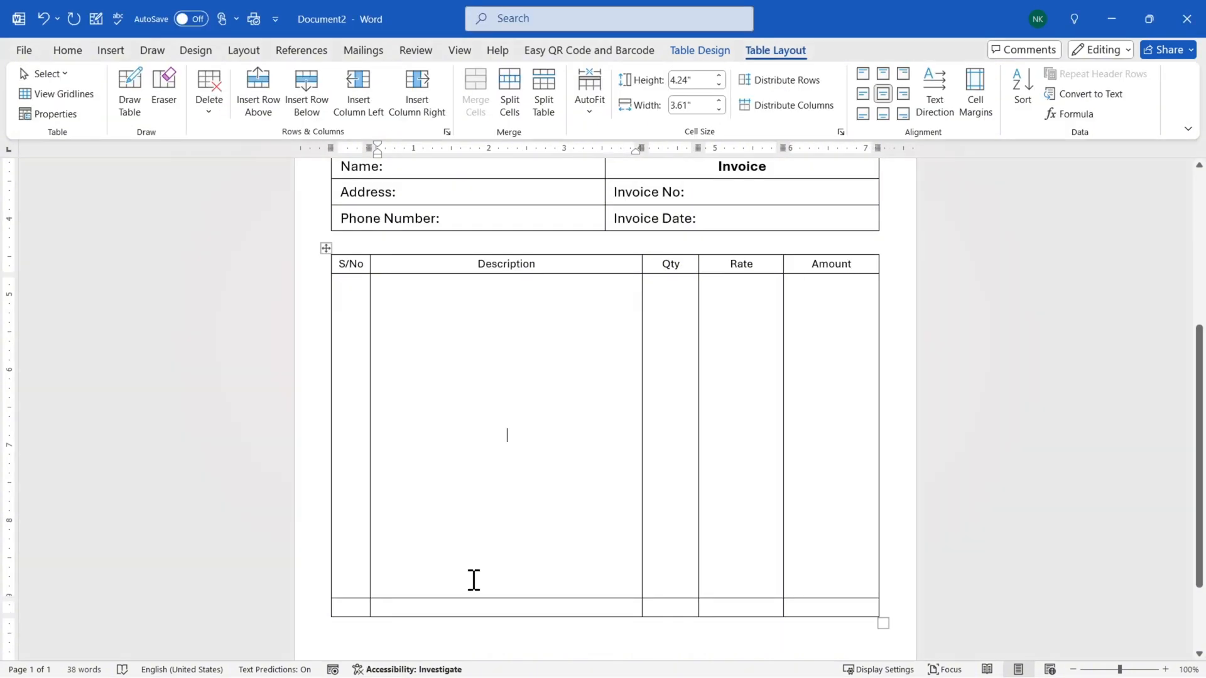
pyautogui.click(356, 608)
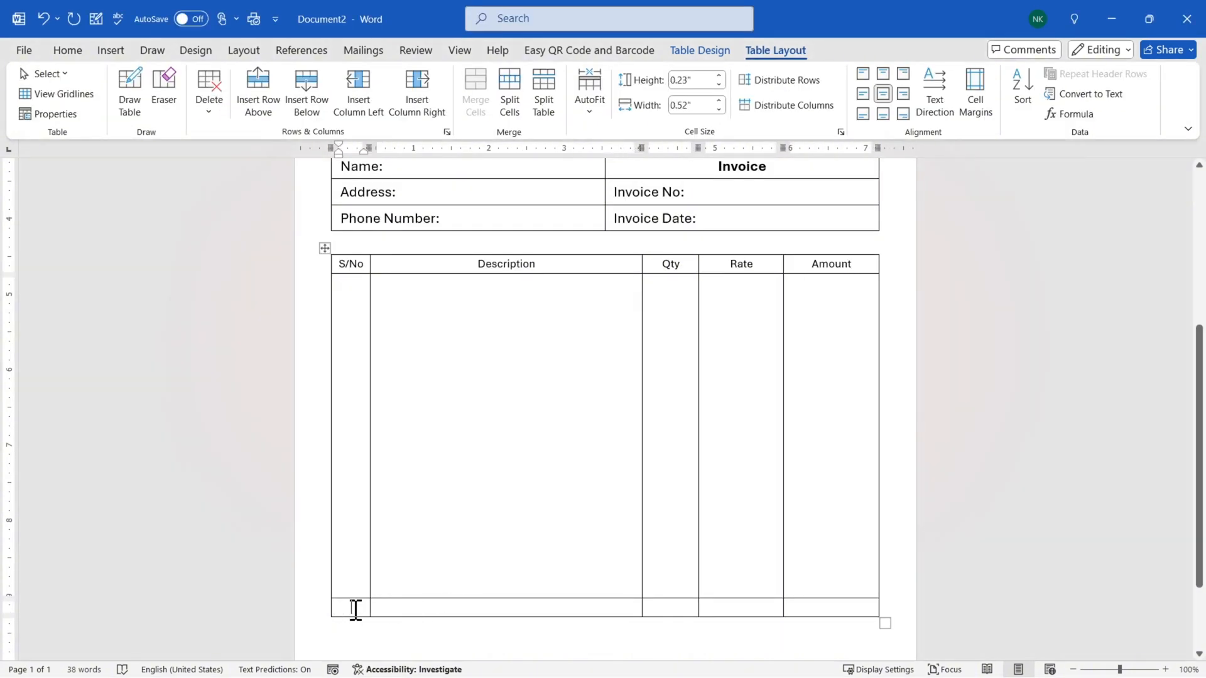
pyautogui.moveTo(352, 611); pyautogui.dragTo(797, 608)
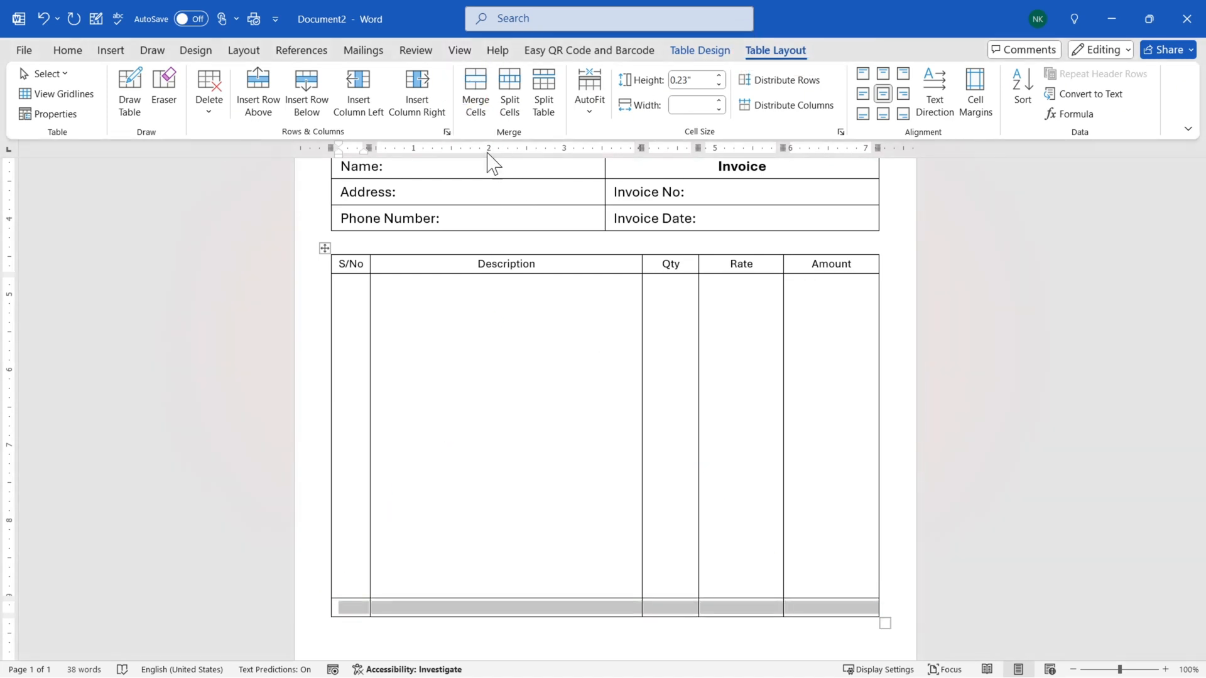
pyautogui.click(475, 91)
# Label the merged last row "Rupees In Words:" in bold, aligned to the left and vertically centered.
pyautogui.click(394, 607)
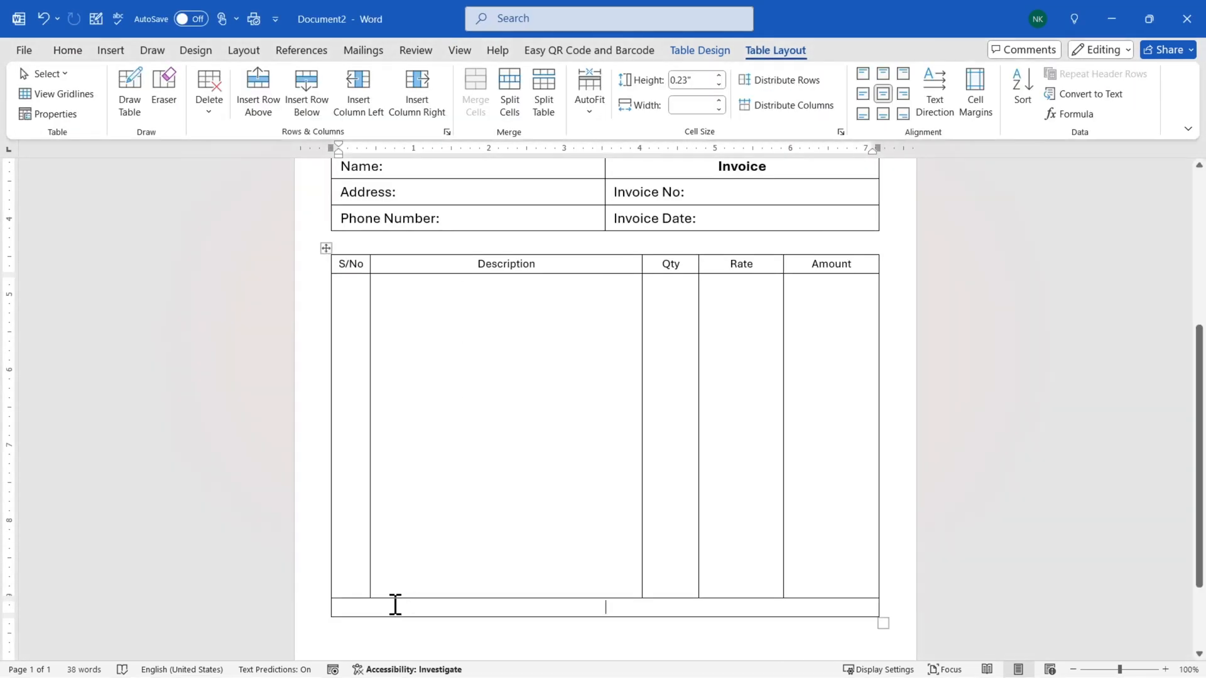
pyautogui.write('R')
pyautogui.write('upees In Words:')
pyautogui.moveTo(650, 608); pyautogui.dragTo(560, 607)
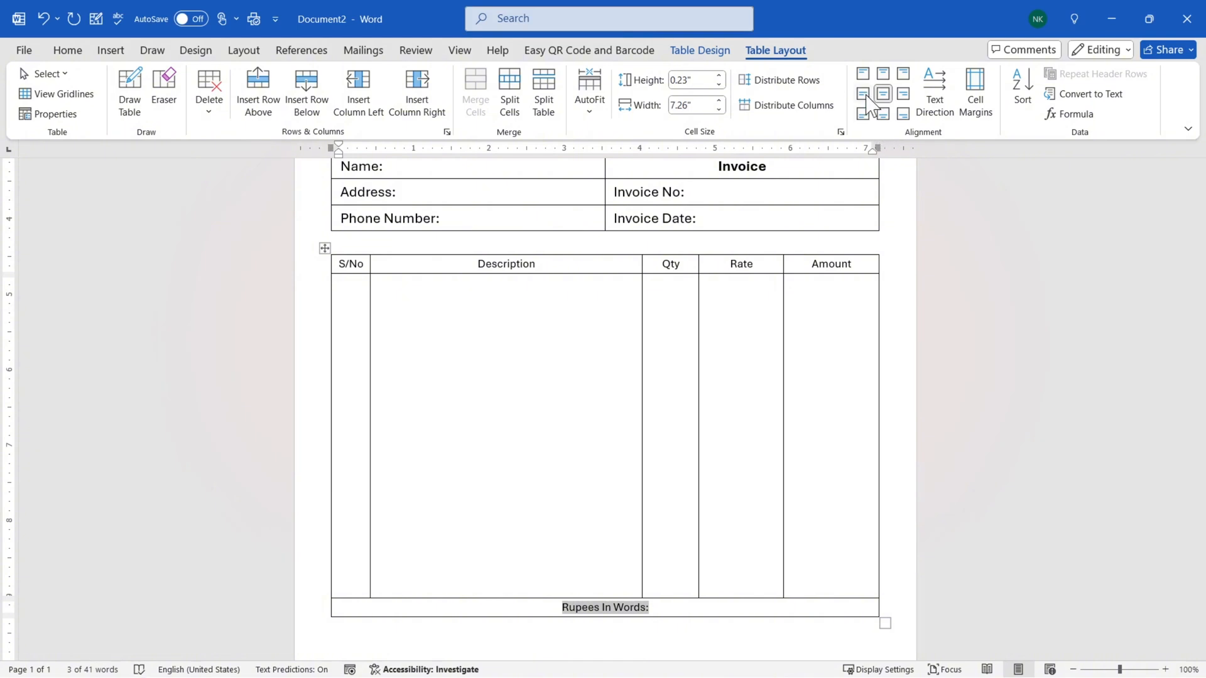
pyautogui.click(863, 94)
pyautogui.hotkey('ctrl', 'b')
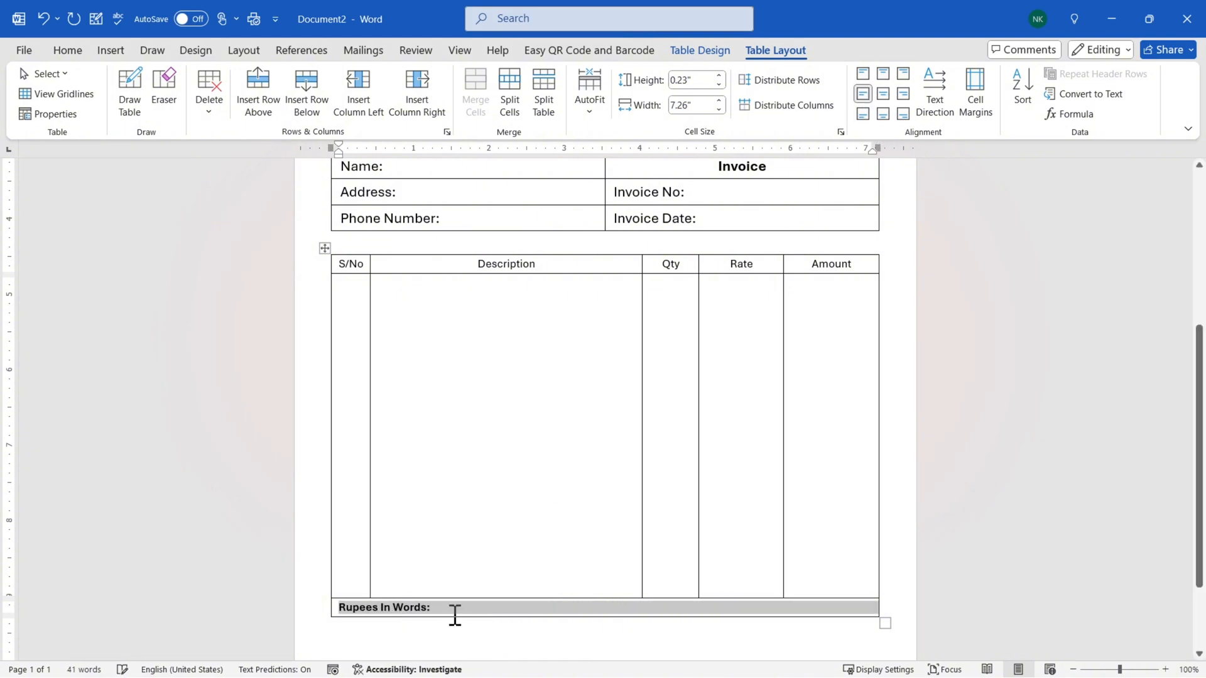
pyautogui.click(460, 608)
# Make all text in the item table bold and widen the Qty column slightly into the Rate column.
pyautogui.click(327, 247)
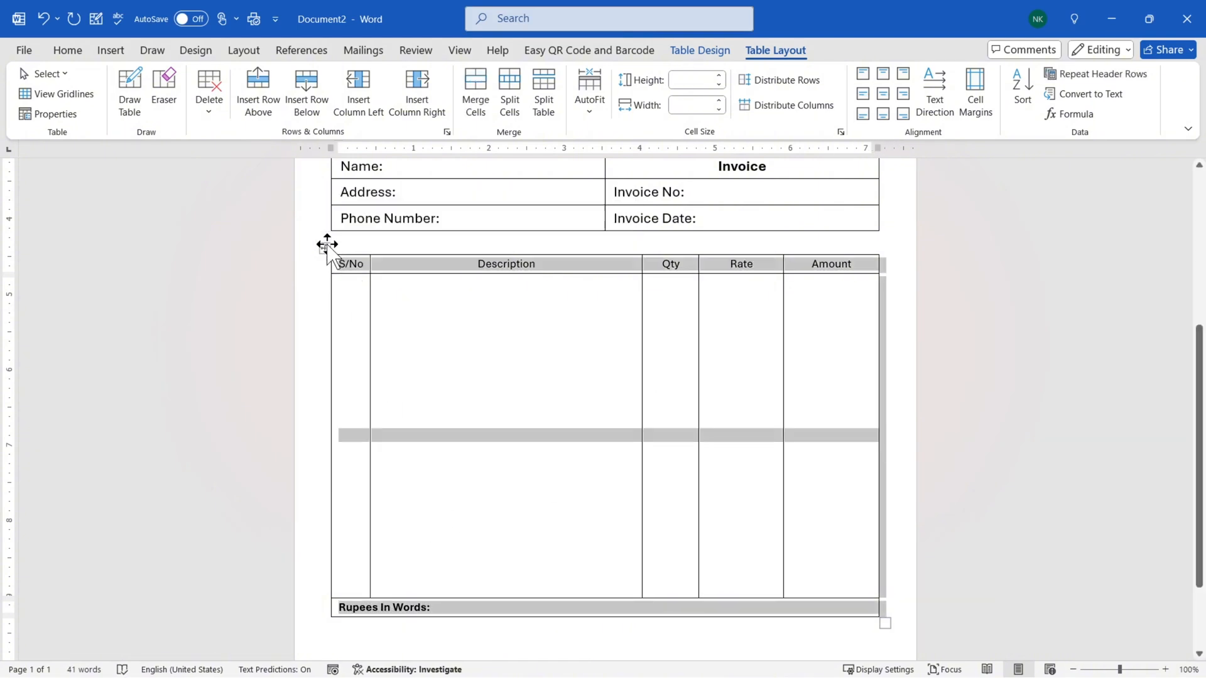
pyautogui.hotkey('ctrl', 'b')
pyautogui.click(723, 610)
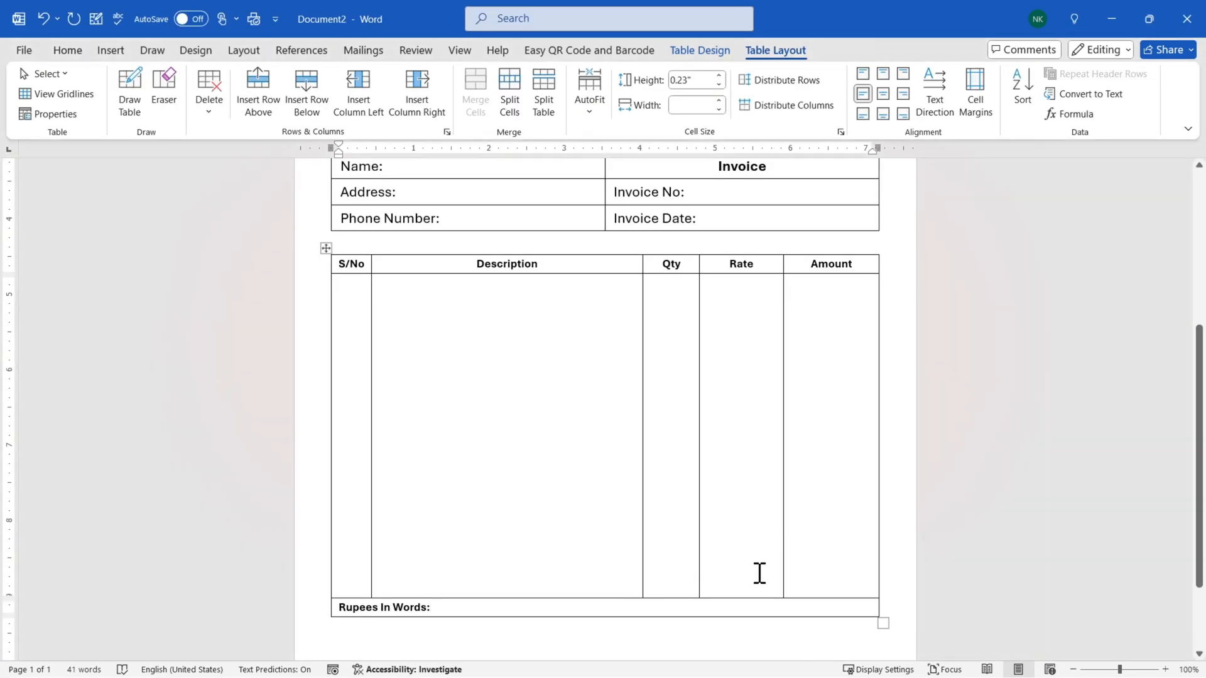
pyautogui.moveTo(699, 545); pyautogui.dragTo(708, 547)
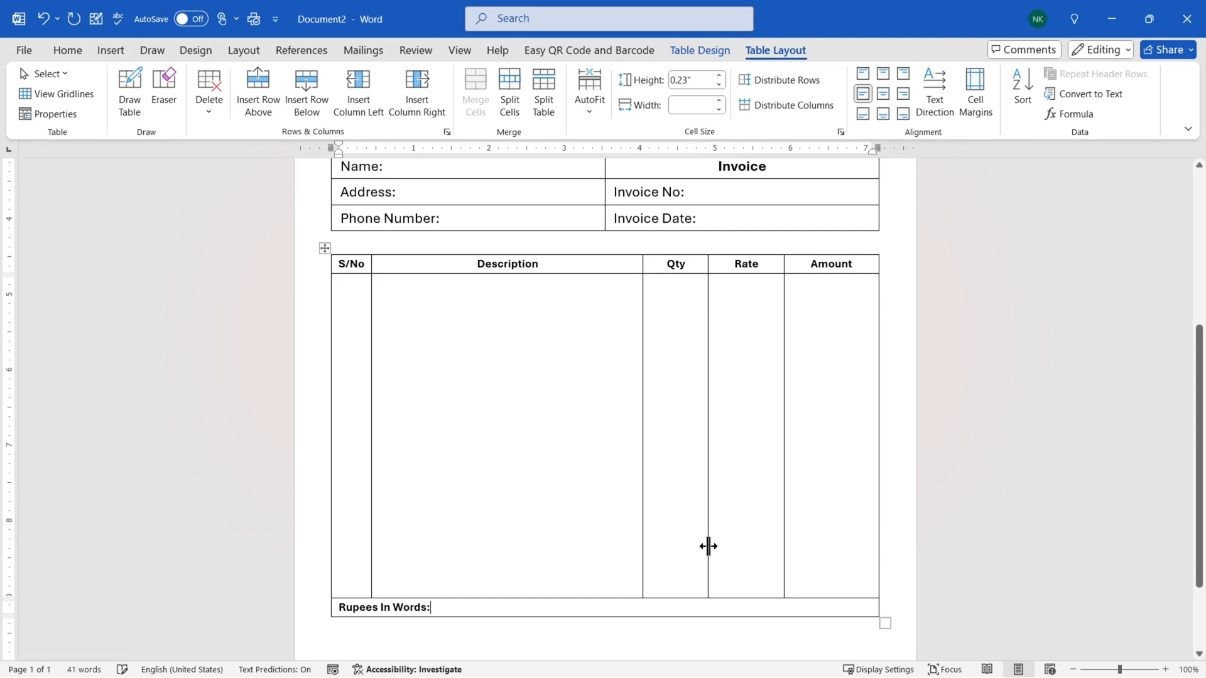
# Draw a horizontal table line across the Rate and Amount columns near the bottom of the tall middle row.
pyautogui.click(136, 99)
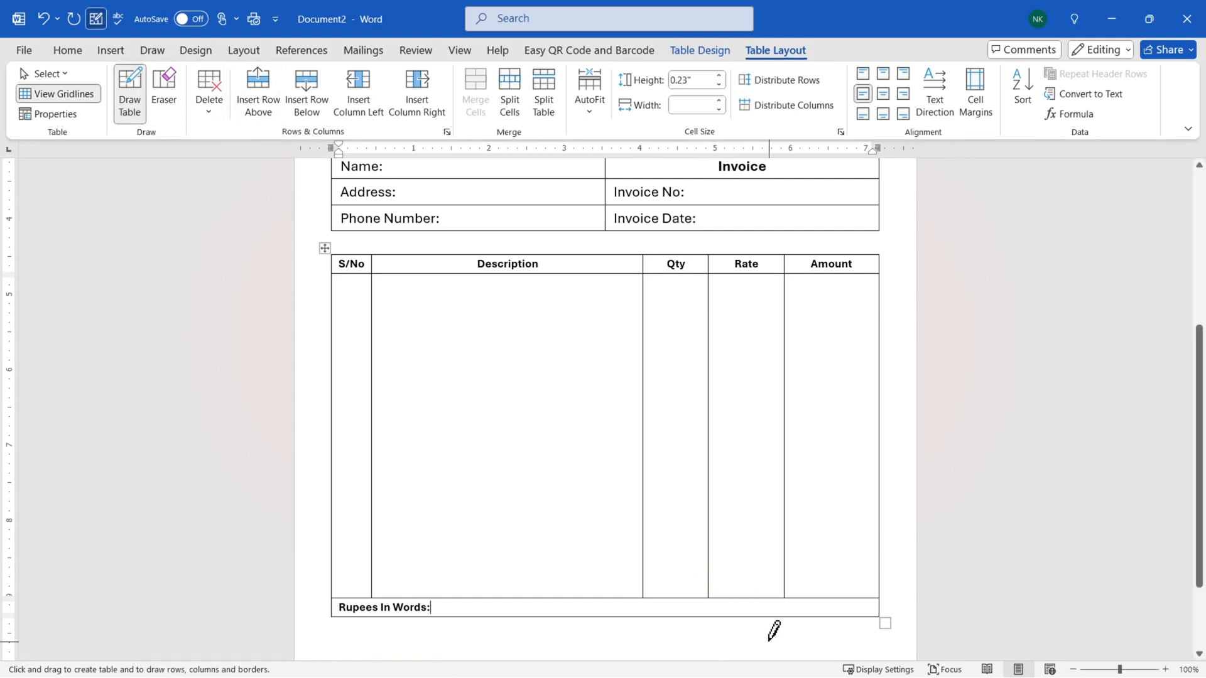
pyautogui.moveTo(710, 568); pyautogui.dragTo(866, 568)
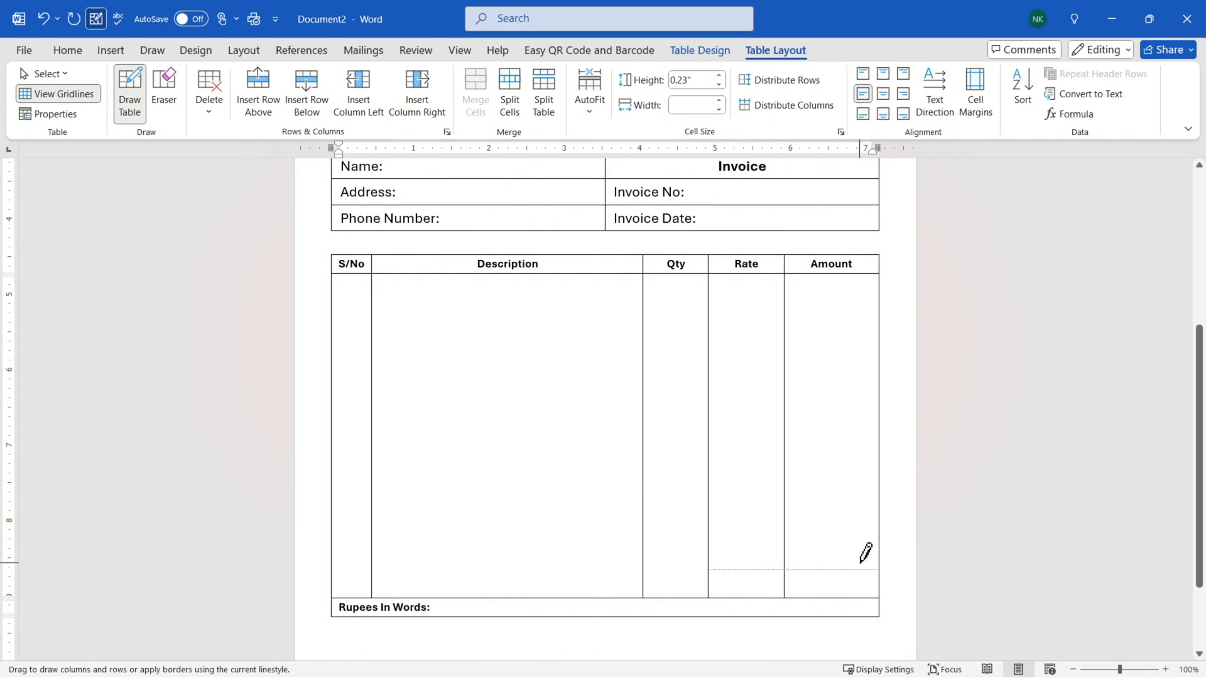
pyautogui.scroll(-1, 760, 584)
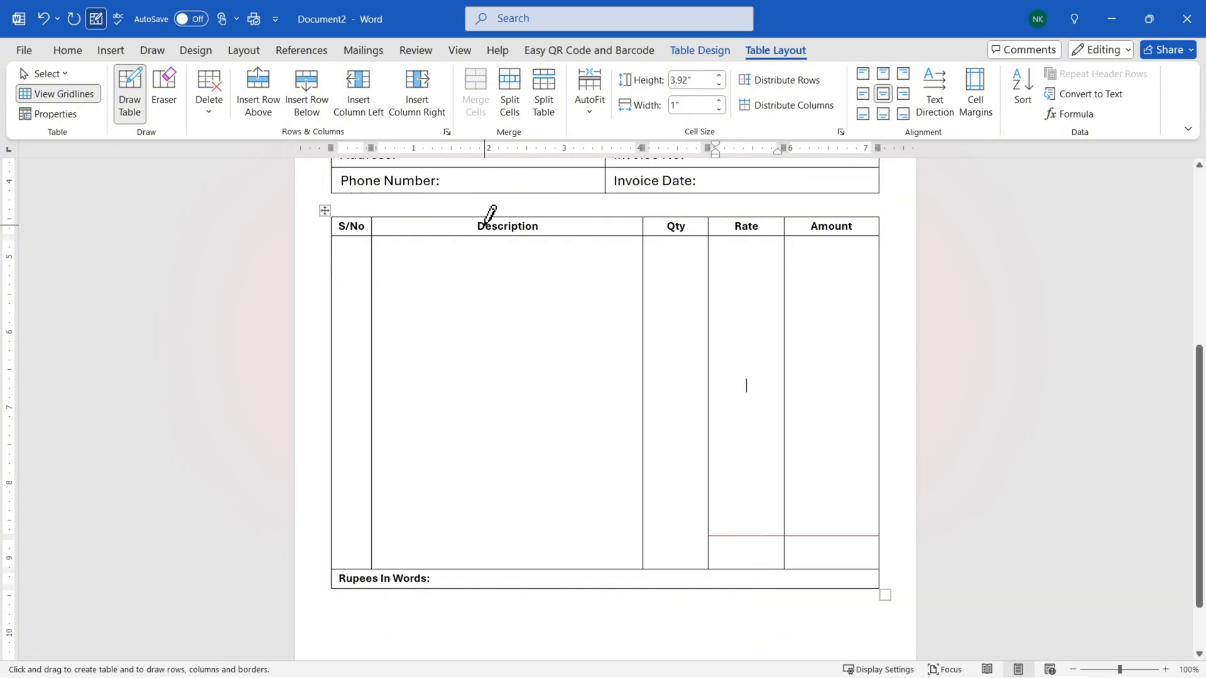
# Repaint the drawn line across the Rate and Amount columns as a solid black ½ pt border.
pyautogui.click(712, 52)
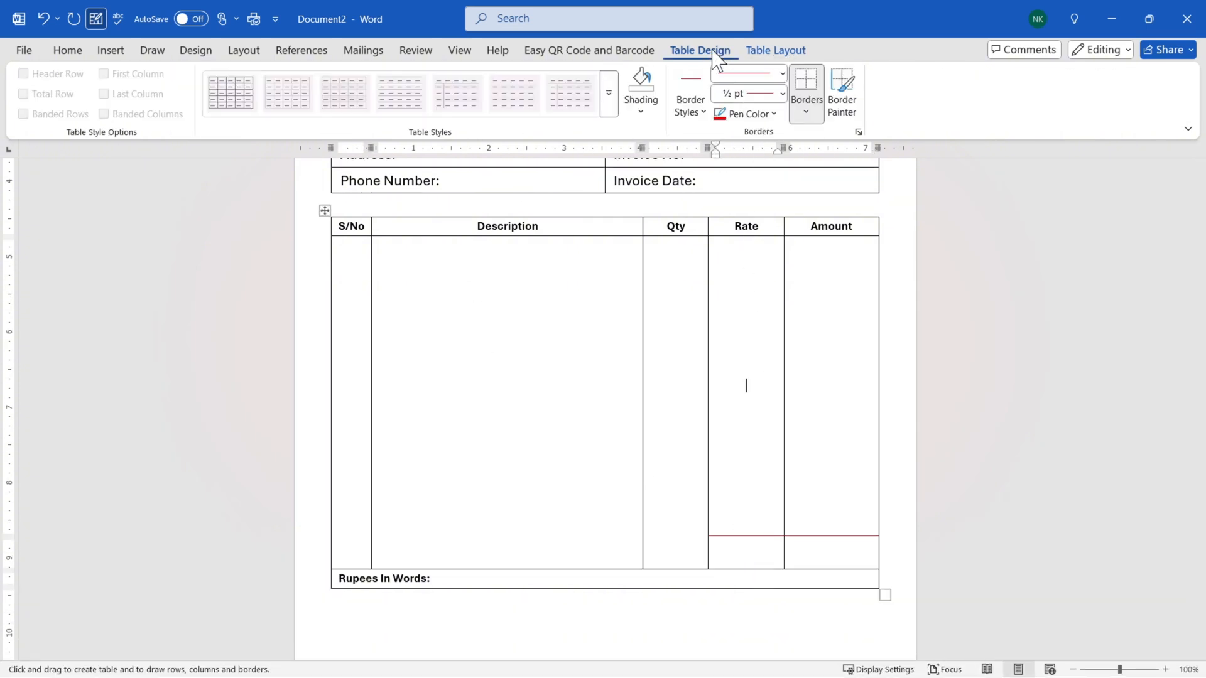
pyautogui.click(781, 92)
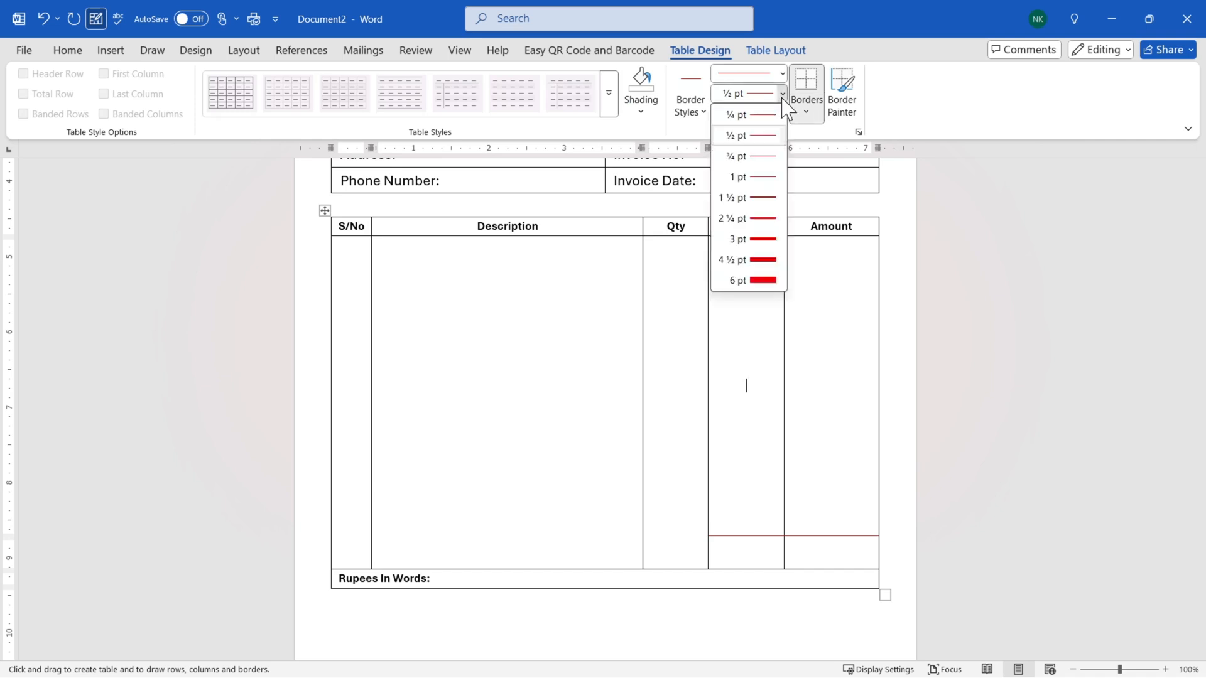
pyautogui.click(774, 114)
pyautogui.click(743, 215)
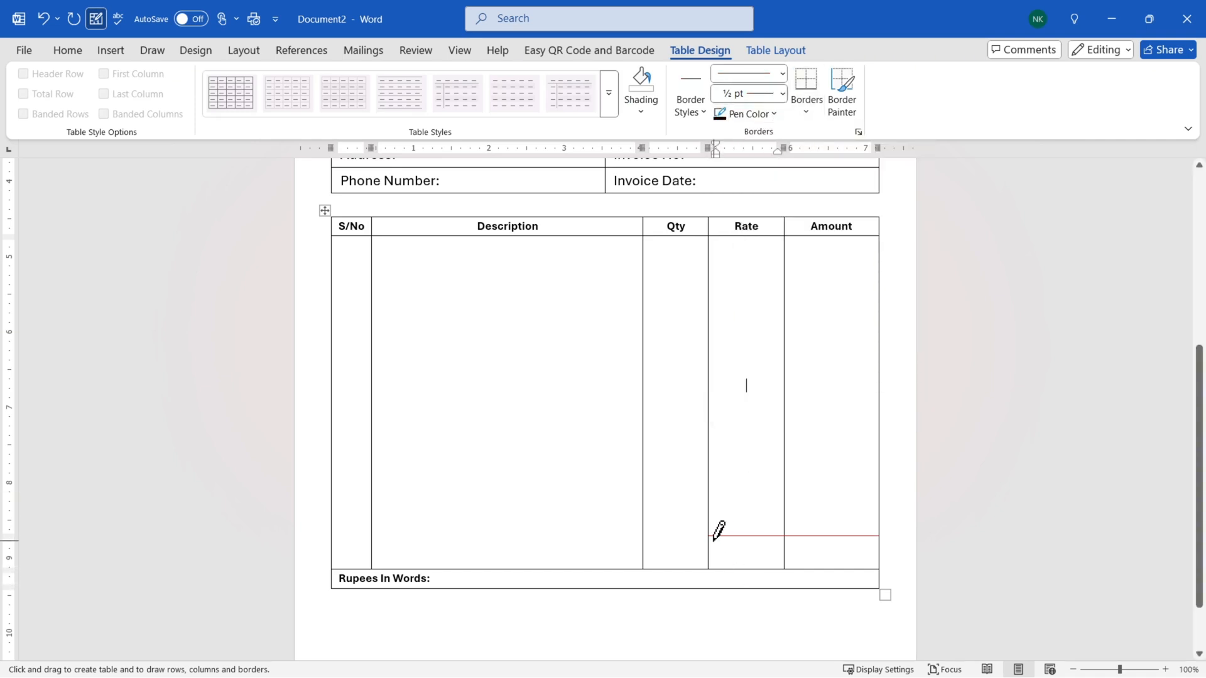
pyautogui.click(841, 108)
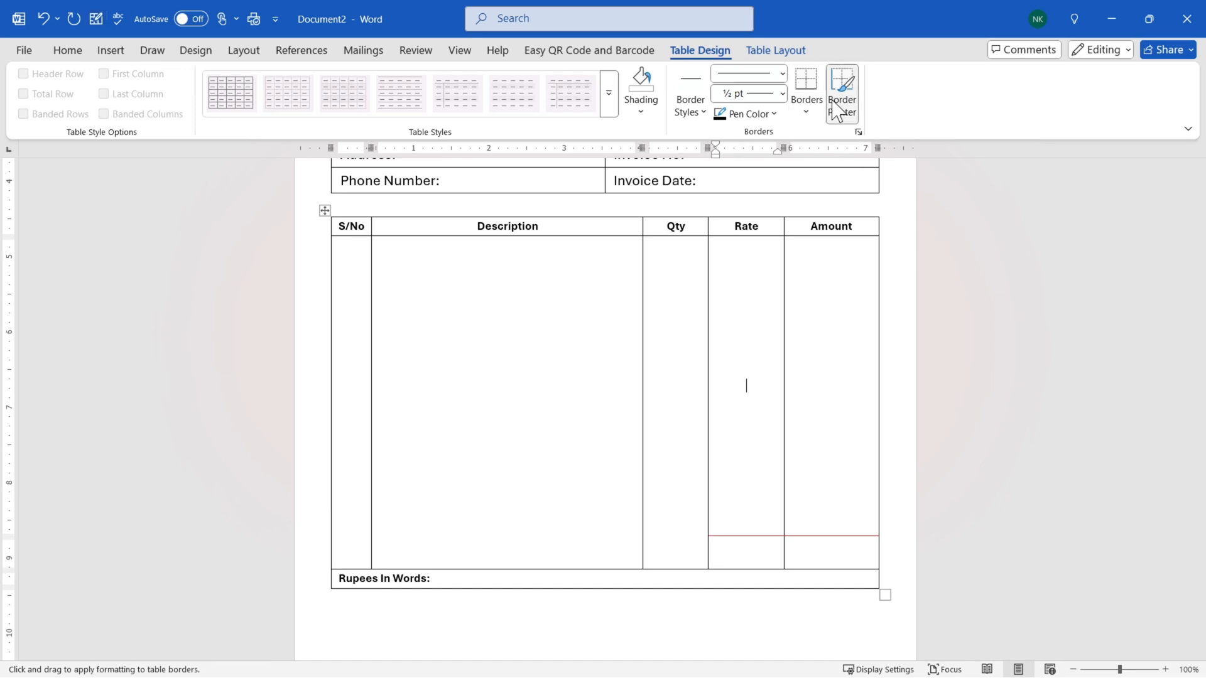
pyautogui.moveTo(708, 535)
pyautogui.mouseDown()
pyautogui.moveTo(850, 530)
pyautogui.moveTo(881, 534)
pyautogui.moveTo(751, 535)
pyautogui.moveTo(882, 541)
pyautogui.mouseUp()
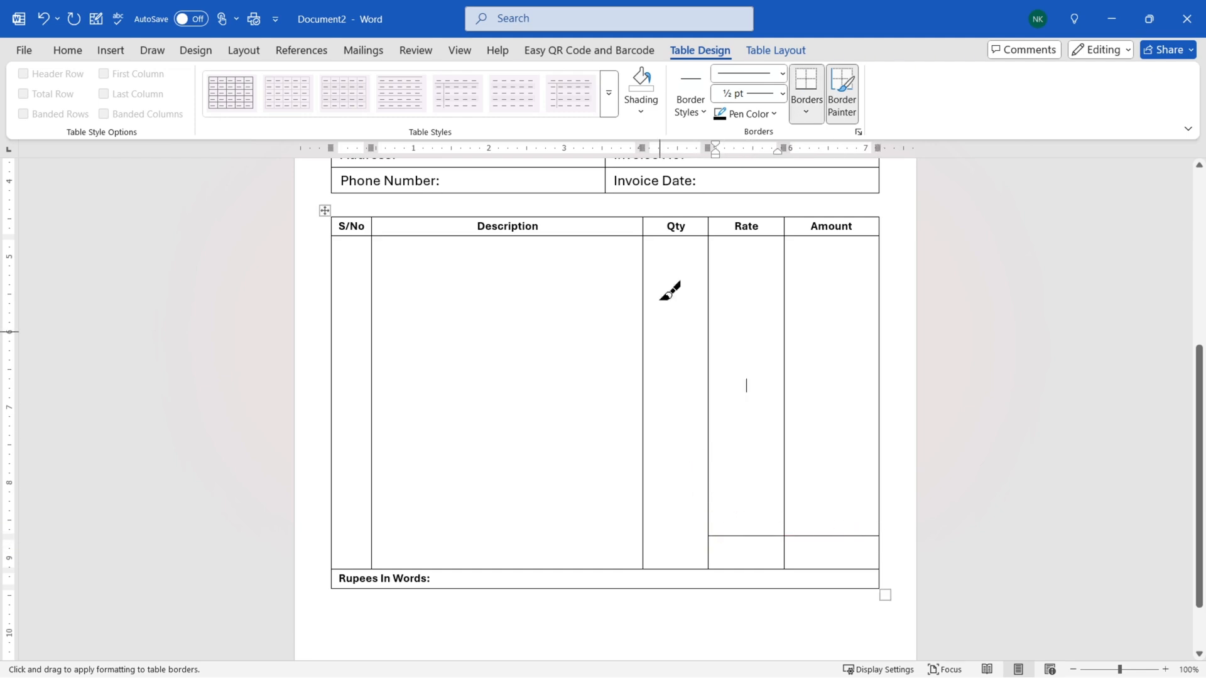
pyautogui.click(843, 96)
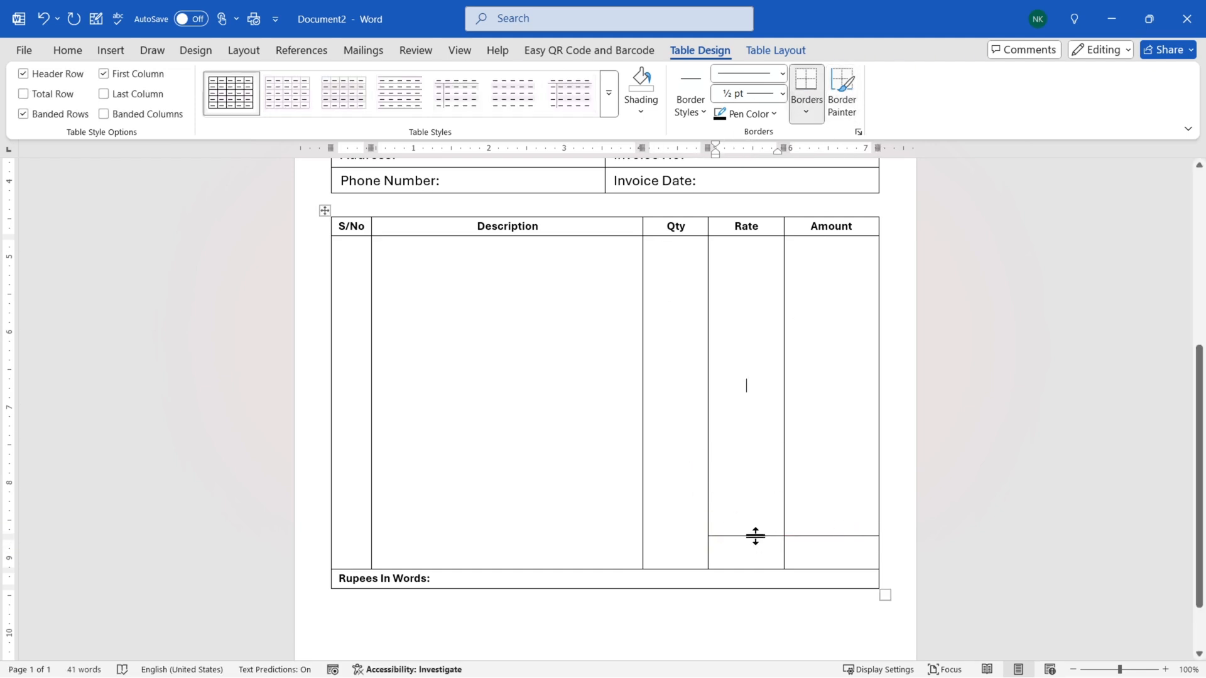
# Lower the drawn line to make the small cells shorter, and enter "Total" in the cell beneath the Rate column.
pyautogui.moveTo(756, 536); pyautogui.dragTo(753, 574)
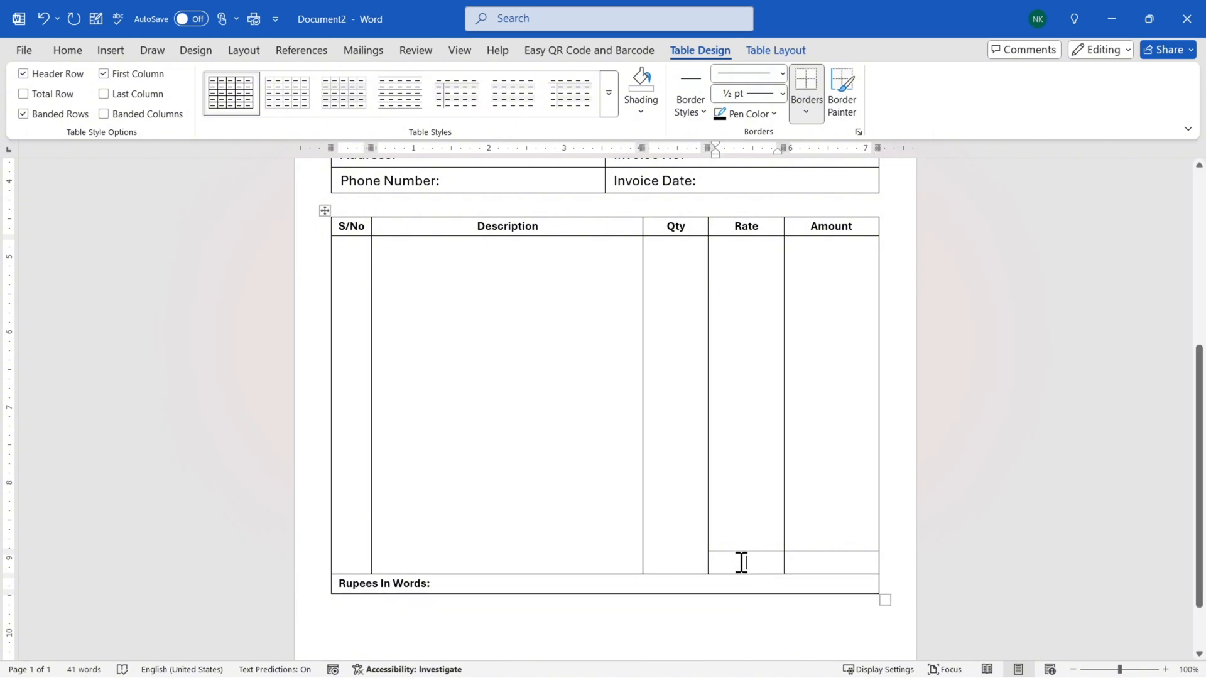
pyautogui.write('Total')
pyautogui.scroll(-1, 625, 449)
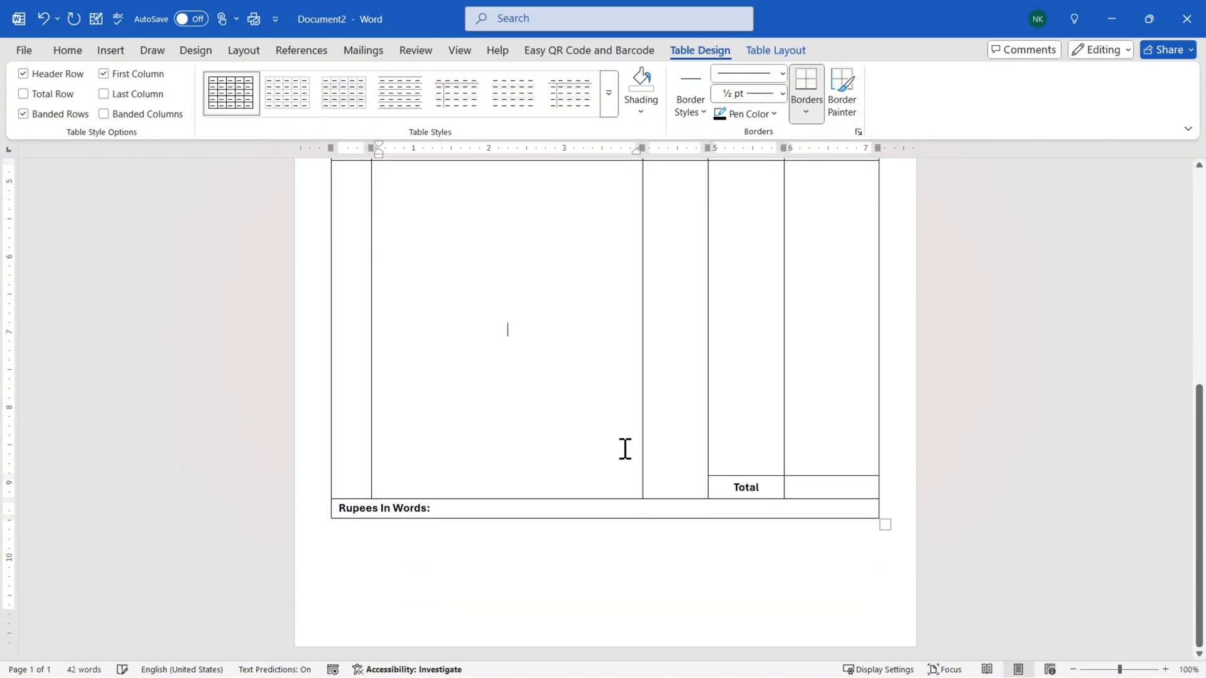
# Stretch the red header wave beyond both page edges and the black wave beyond the right page edge.
pyautogui.scroll(5, 624, 450)
pyautogui.scroll(-1, 624, 450)
pyautogui.scroll(2, 624, 446)
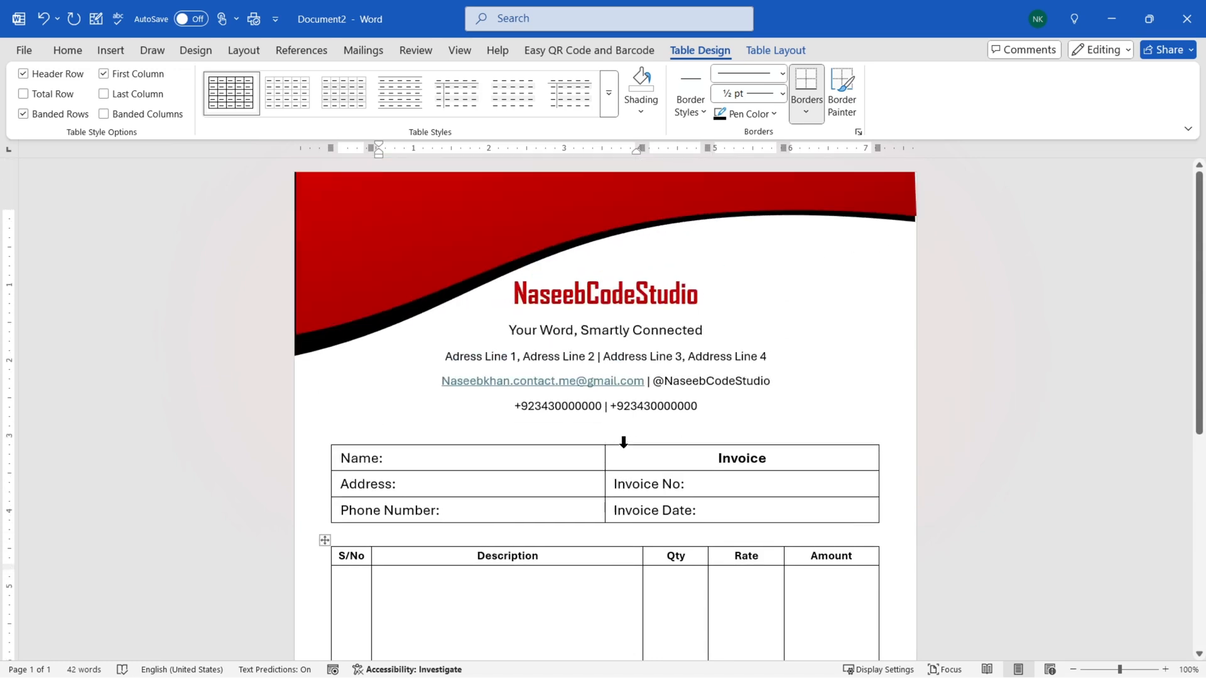
pyautogui.click(796, 202)
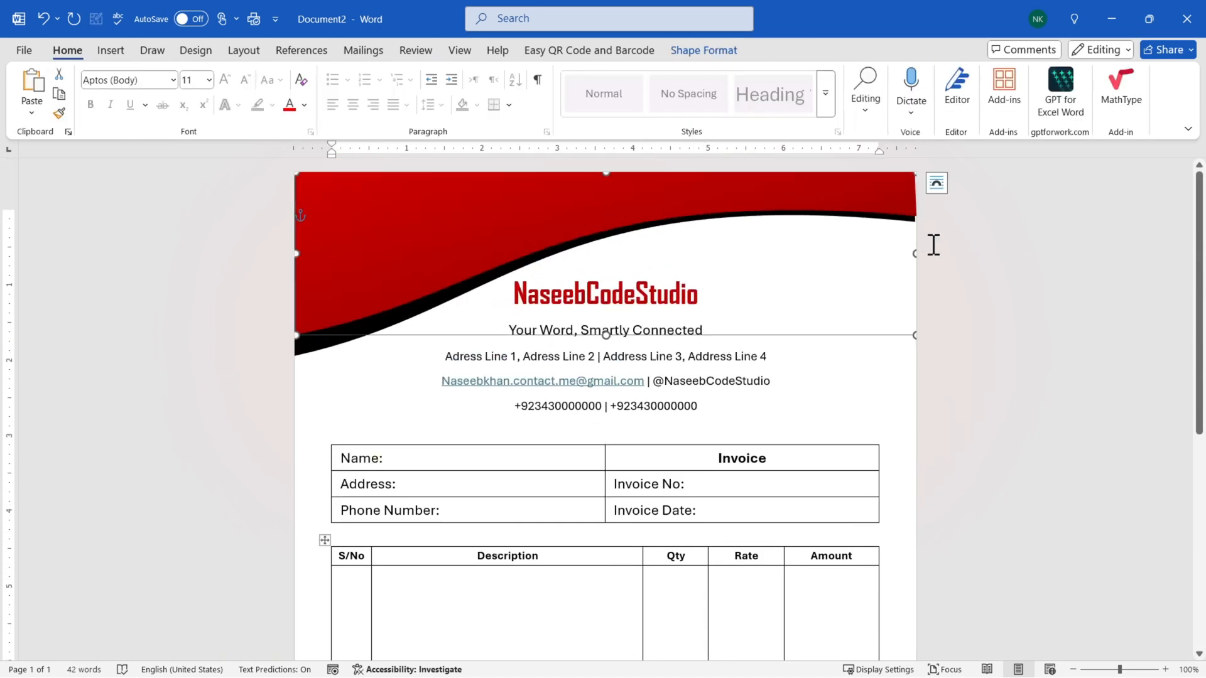
pyautogui.moveTo(915, 255); pyautogui.dragTo(942, 259)
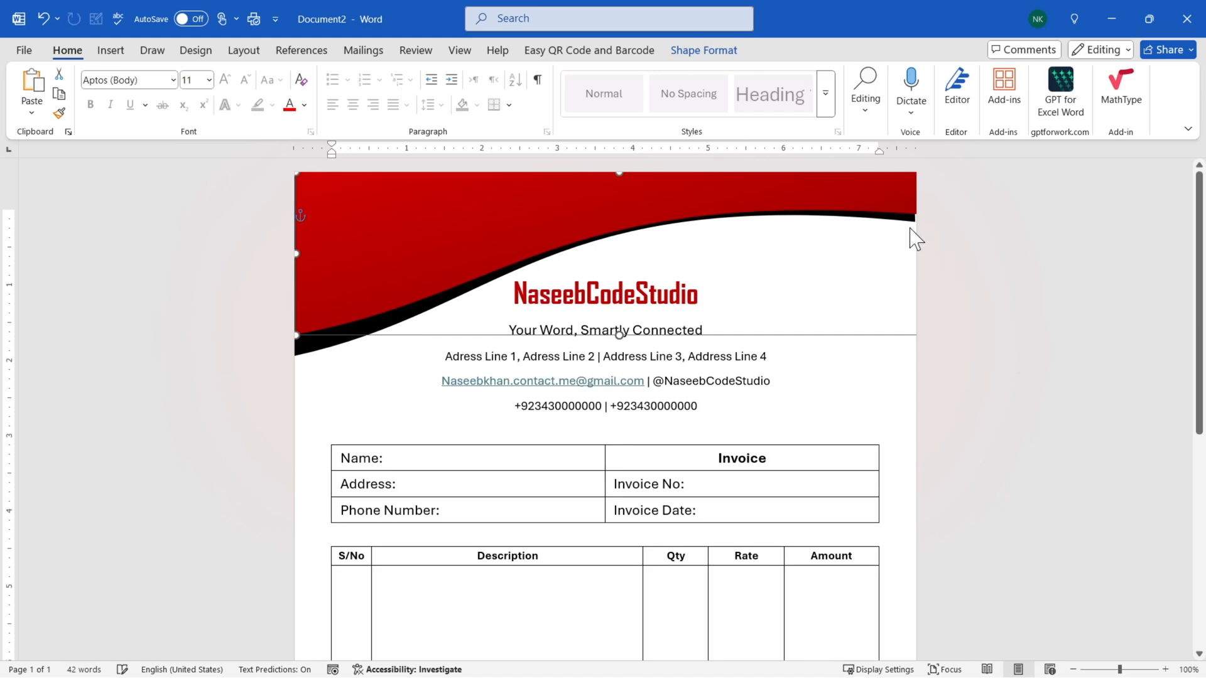
pyautogui.click(908, 222)
pyautogui.click(295, 255)
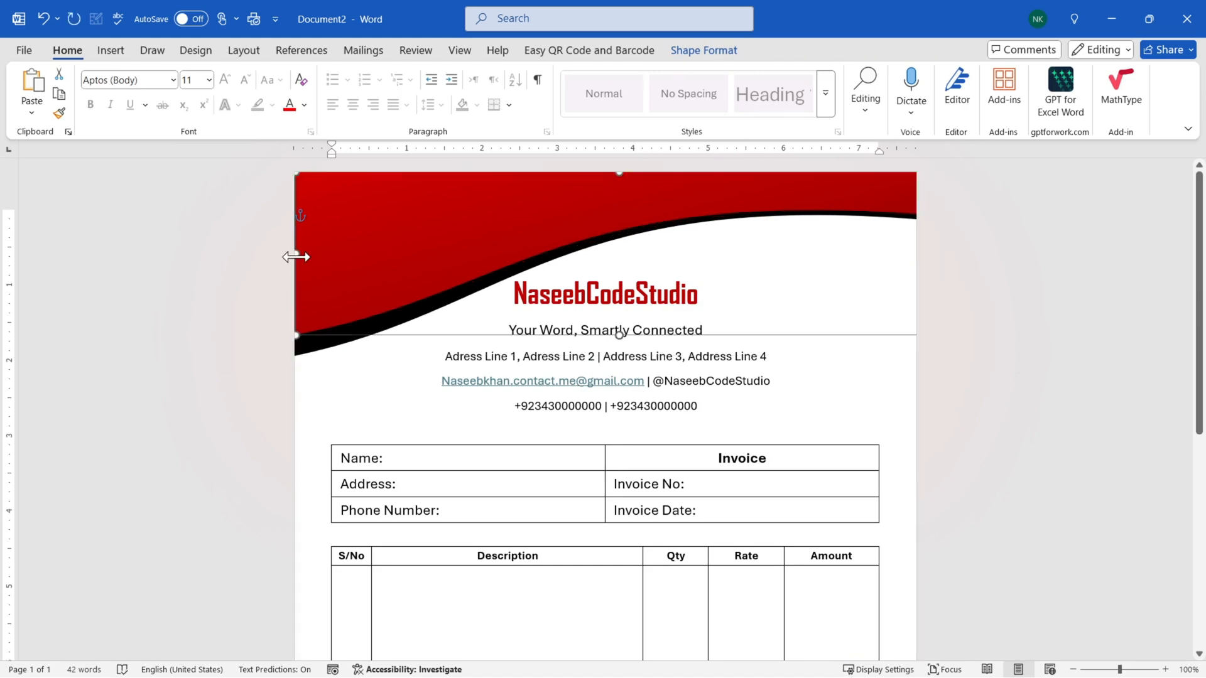
pyautogui.moveTo(295, 255); pyautogui.dragTo(272, 258)
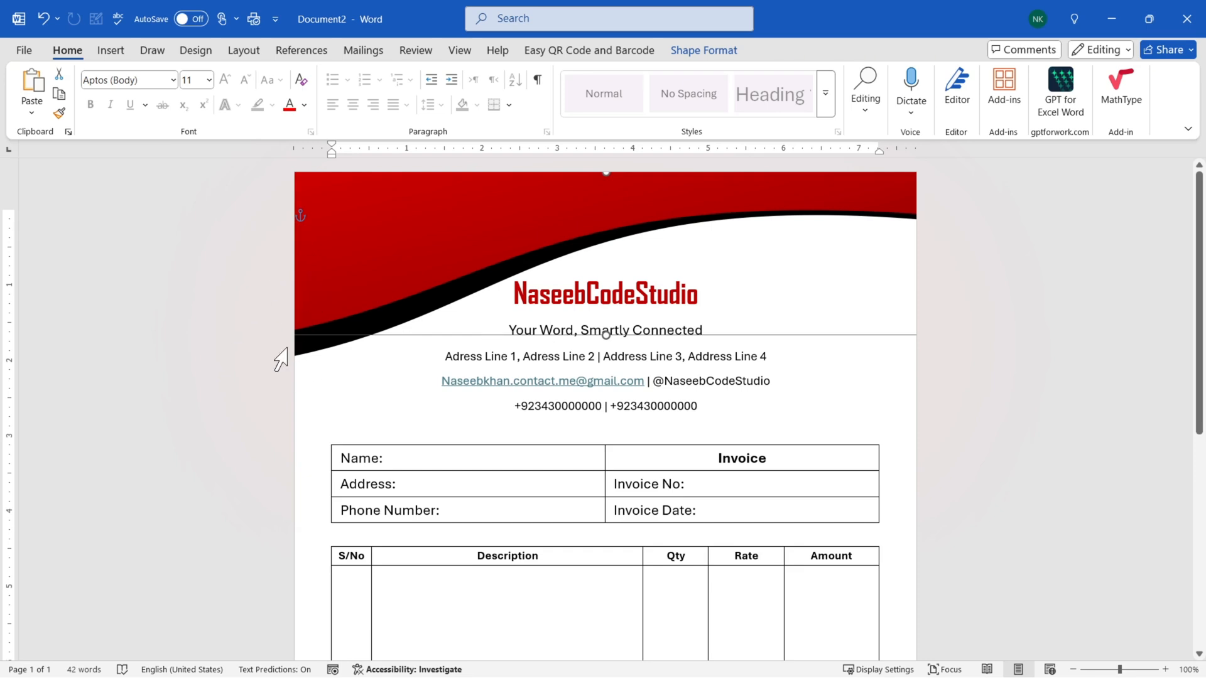
pyautogui.scroll(-3, 732, 264)
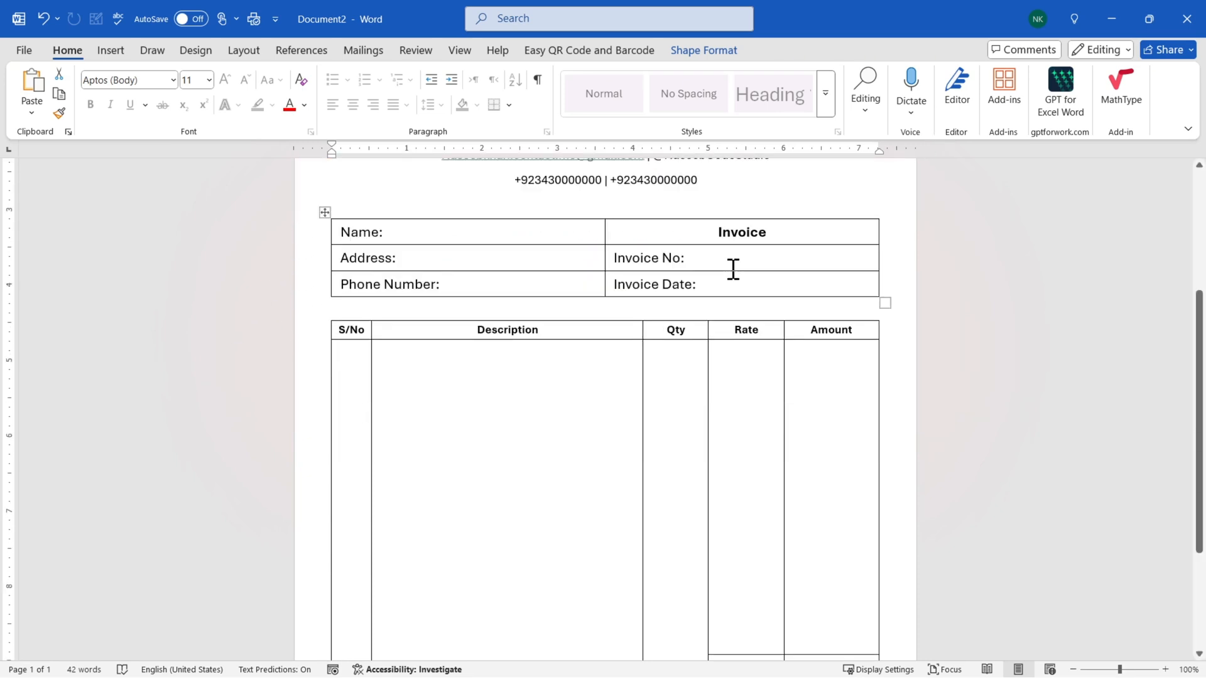
pyautogui.scroll(3, 733, 269)
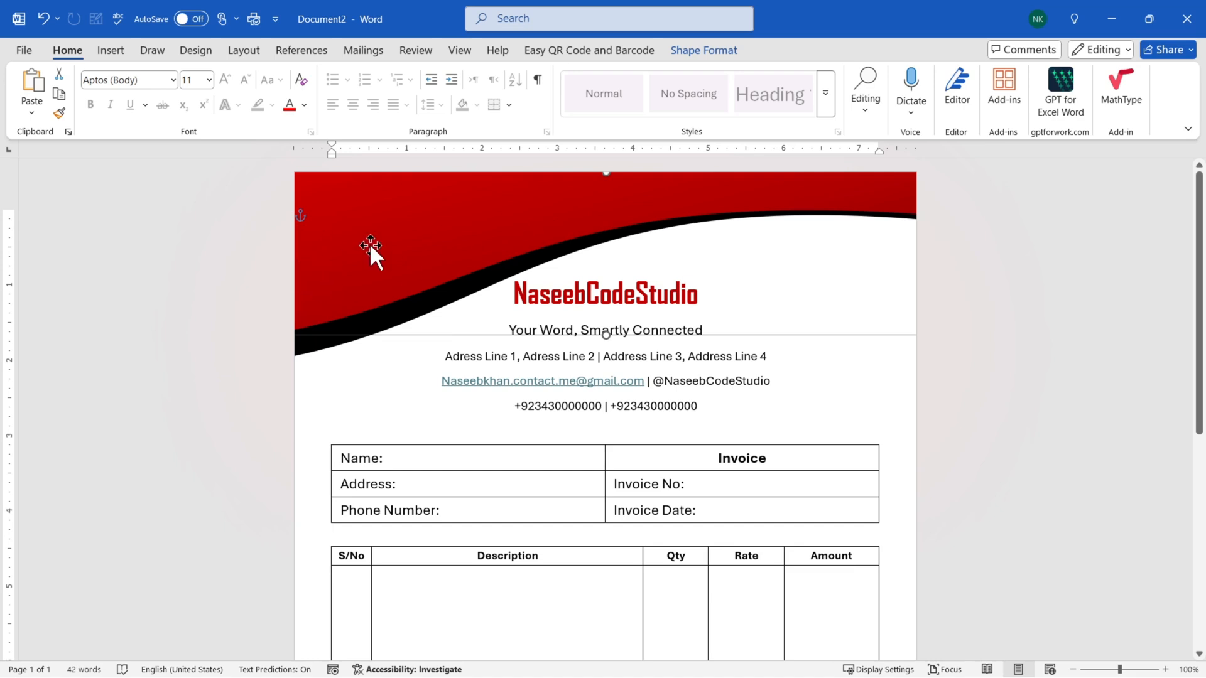
# Check the reference invoice's footer, and draw a text box about 1.19 by 7.29 inches below the item table.
pyautogui.scroll(-5, 495, 245)
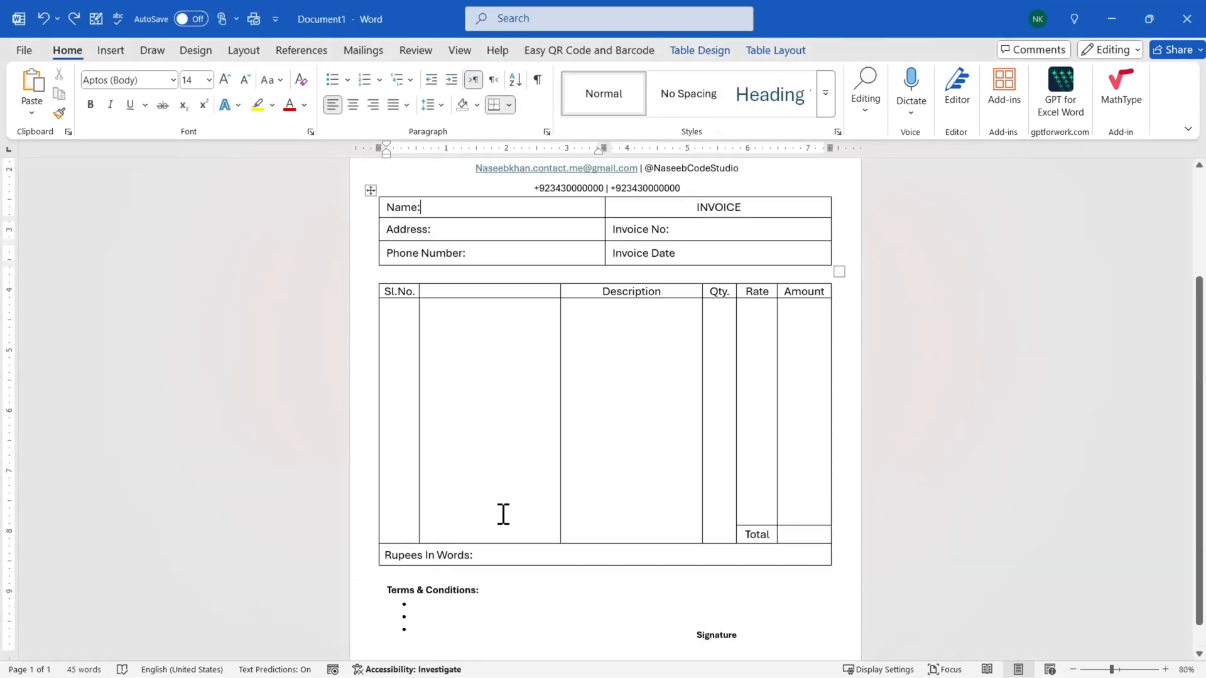
pyautogui.scroll(-1, 500, 513)
pyautogui.click(434, 563)
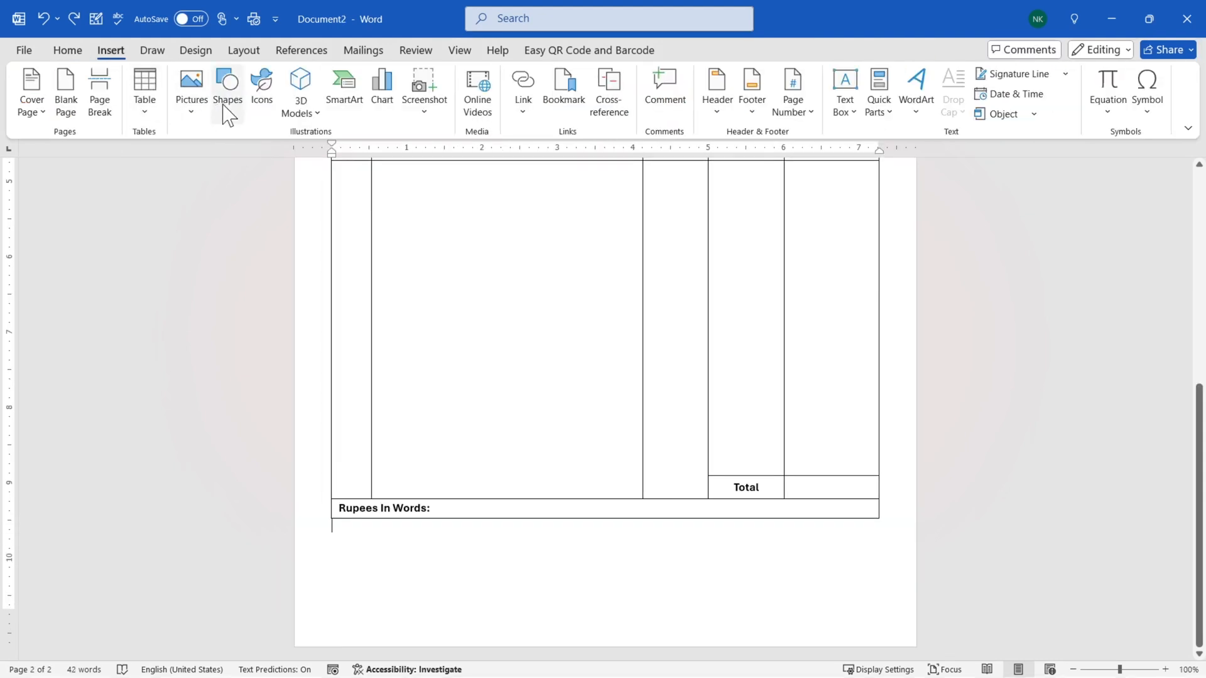
pyautogui.click(227, 107)
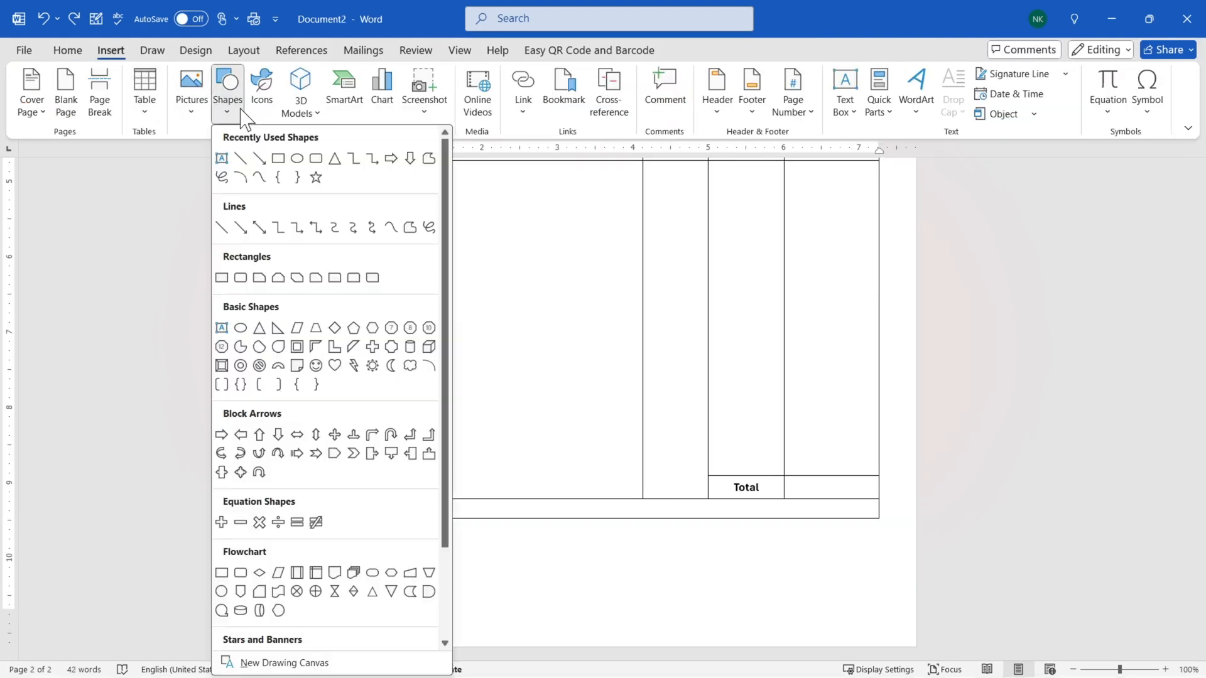
pyautogui.click(240, 176)
pyautogui.moveTo(329, 526); pyautogui.dragTo(880, 615)
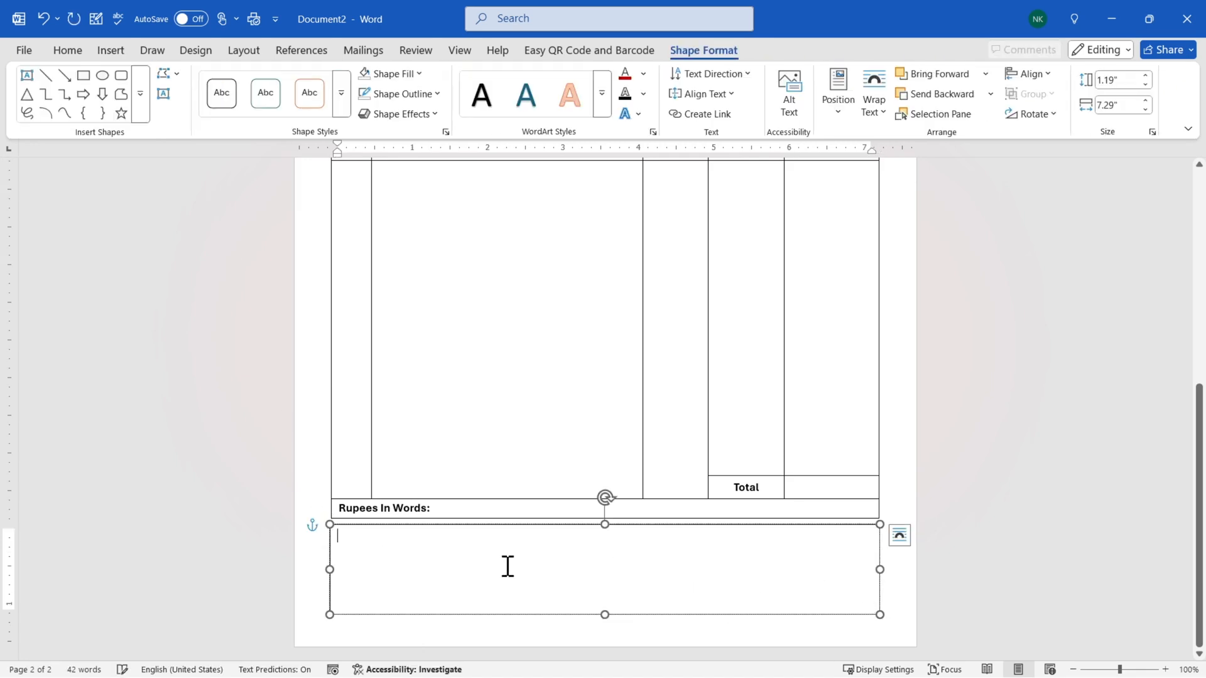
# Enter "Terms & Conditions:" in the text box, followed by three empty bullet points.
pyautogui.write('Terms and')
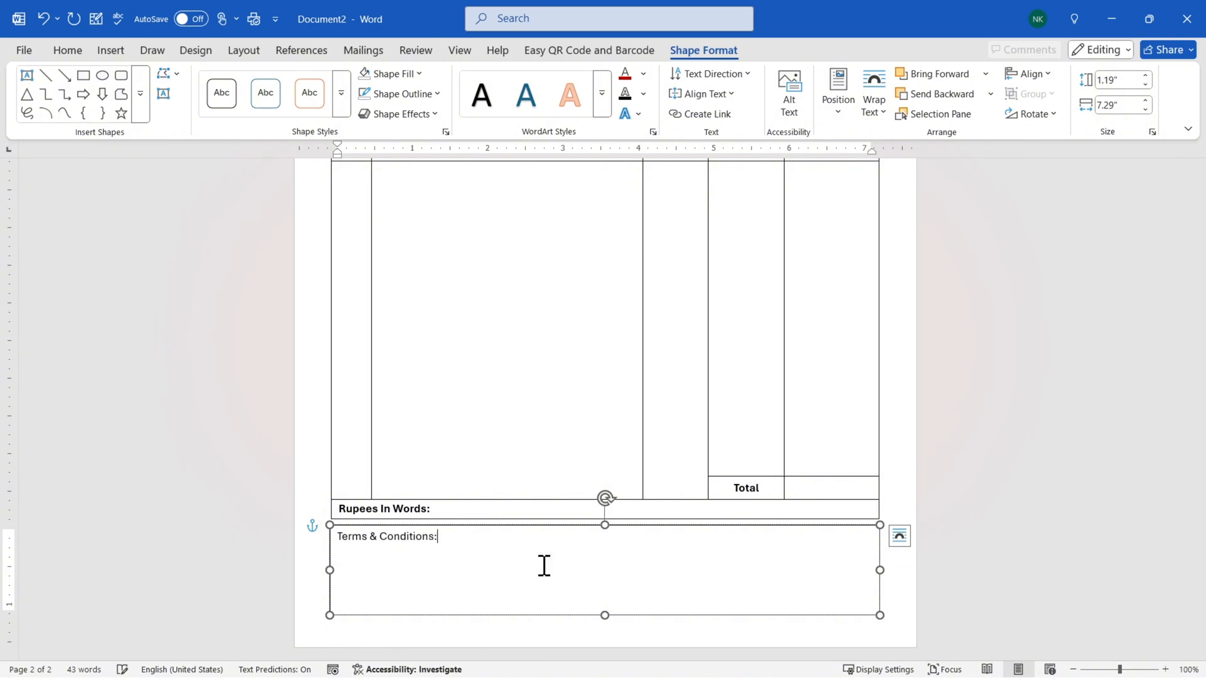
pyautogui.press('Return')
pyautogui.click(111, 53)
pyautogui.click(80, 52)
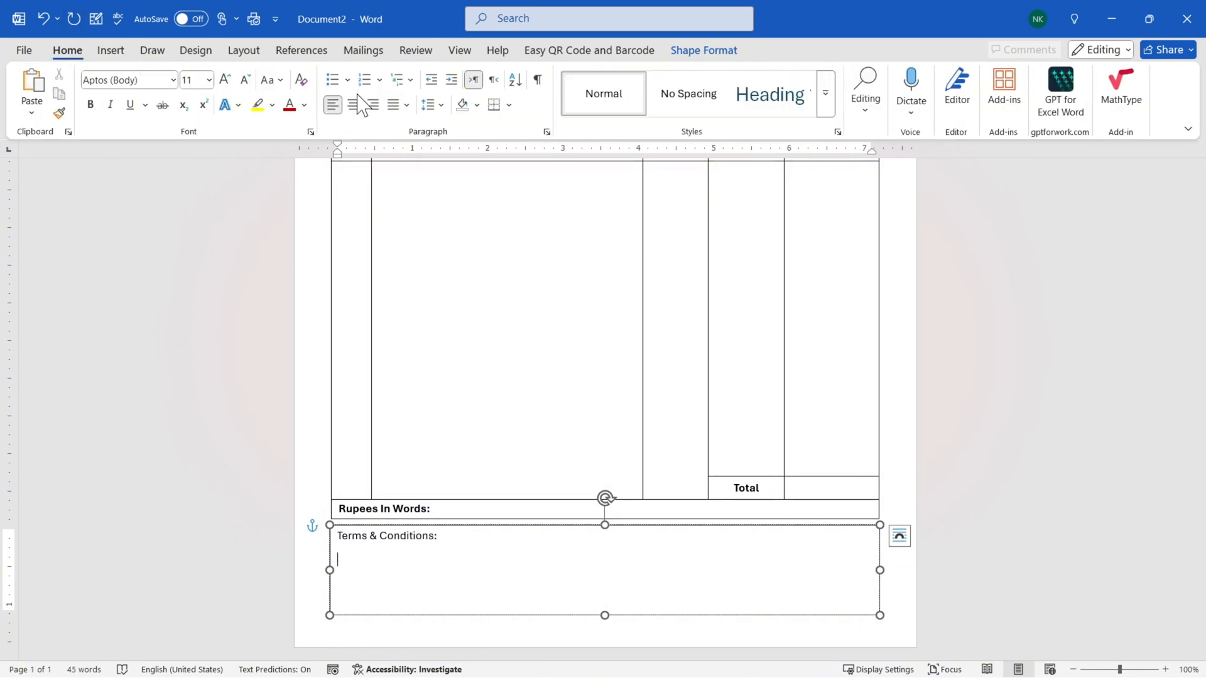
pyautogui.click(332, 80)
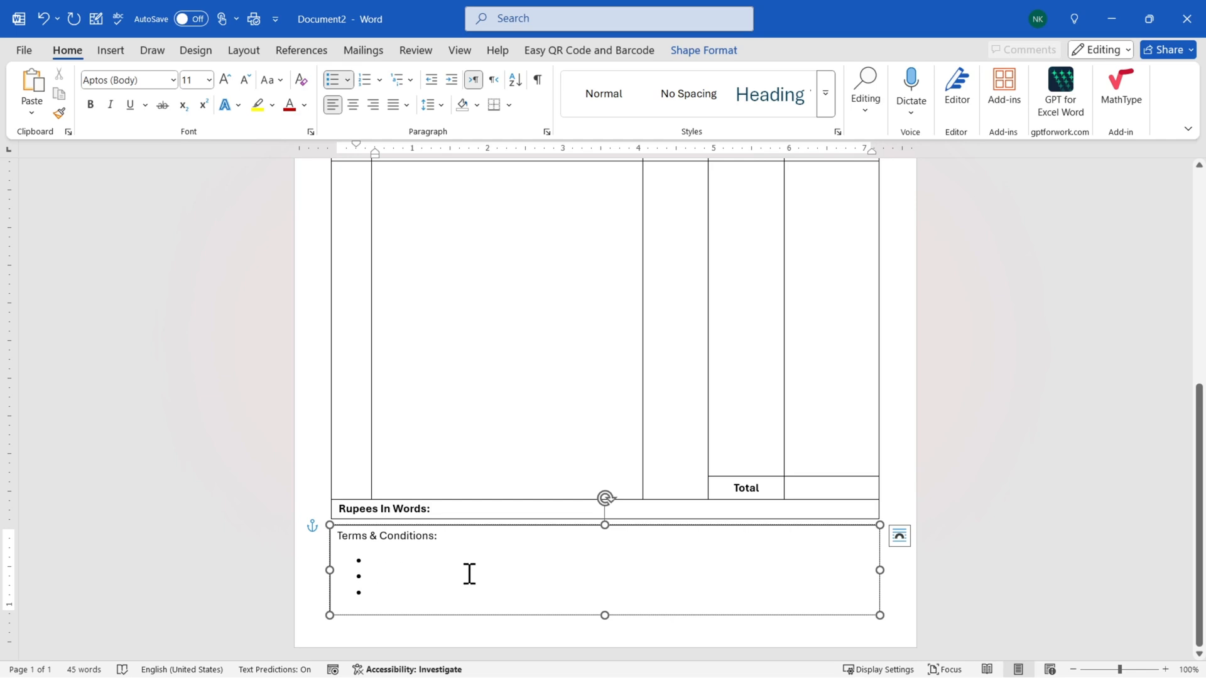
# Make the "Terms & Conditions:" heading in the footer text box bold.
pyautogui.moveTo(445, 537); pyautogui.dragTo(334, 537)
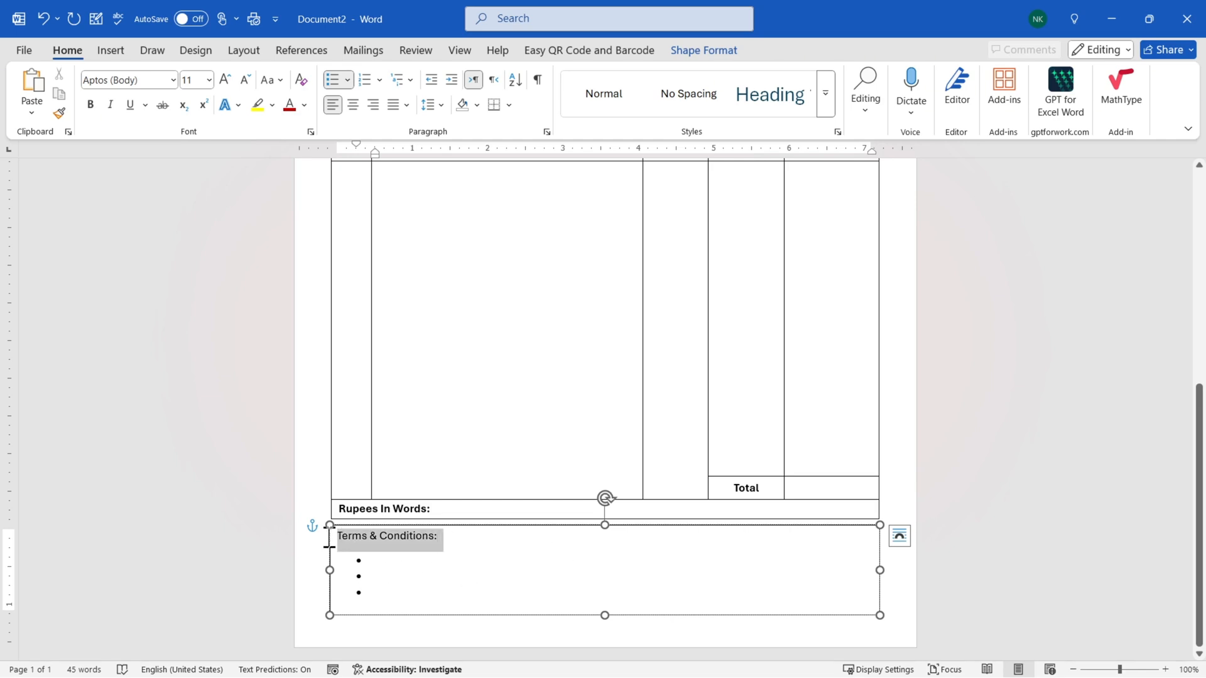
pyautogui.hotkey('ctrl', 'b')
pyautogui.click(425, 573)
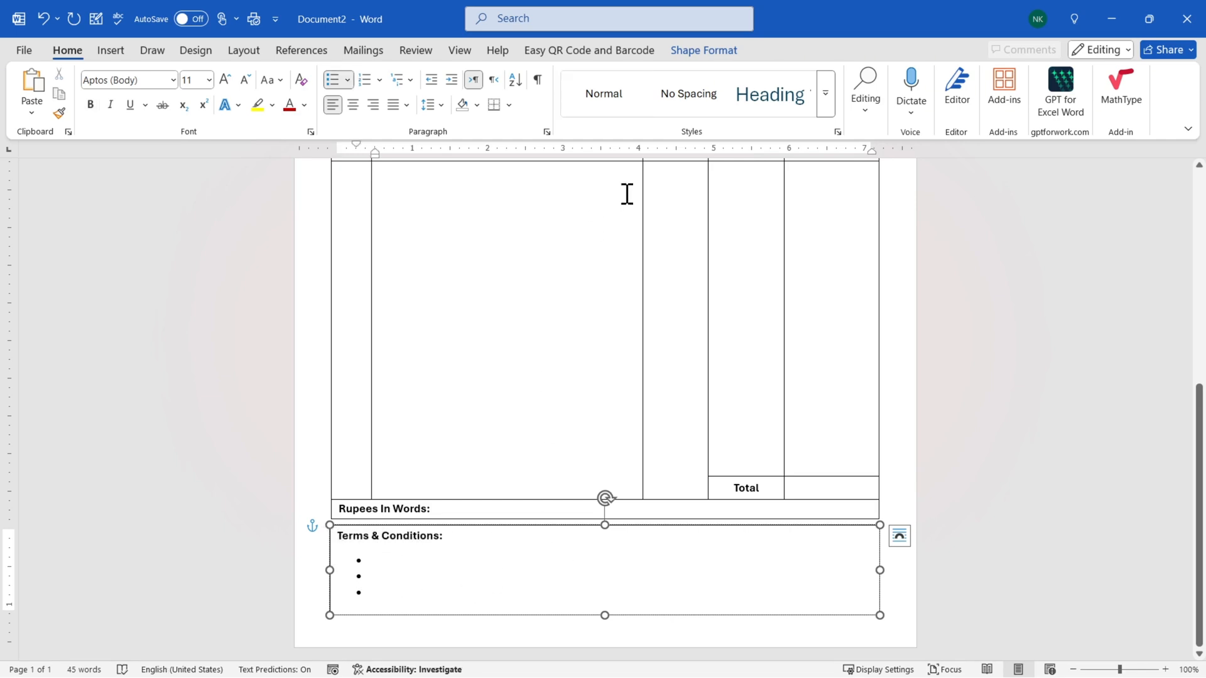
# Remove the outline and the fill from the Terms & Conditions text box.
pyautogui.click(702, 52)
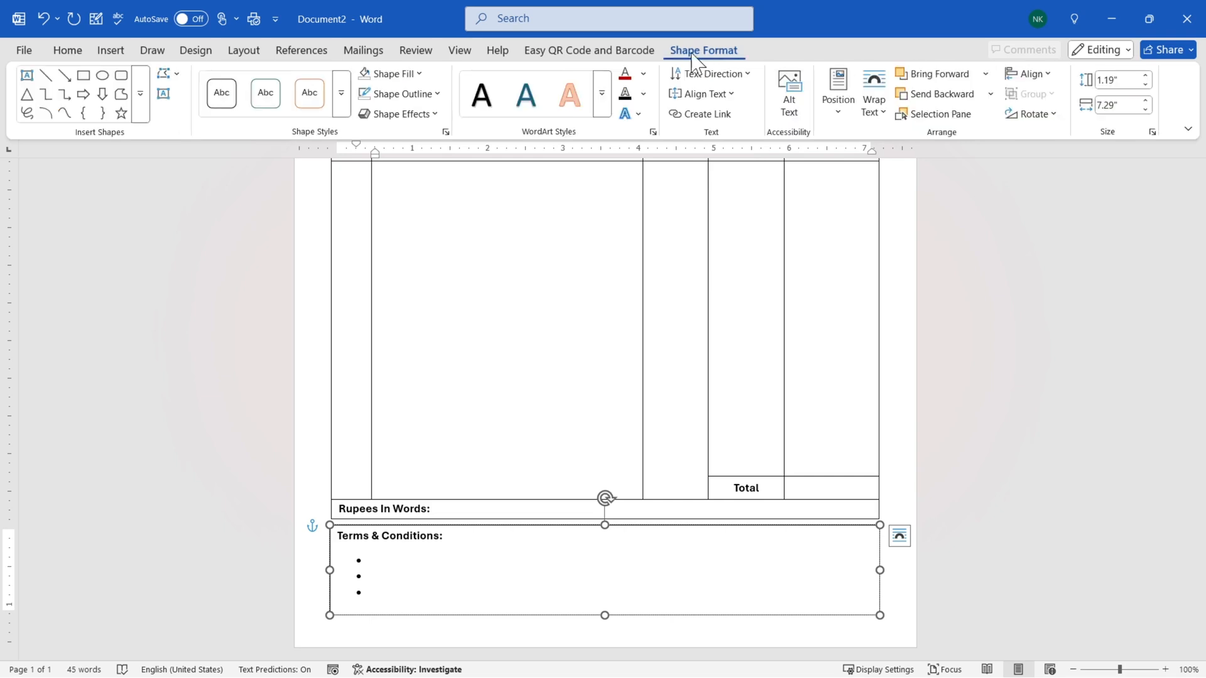
pyautogui.click(405, 94)
pyautogui.click(398, 358)
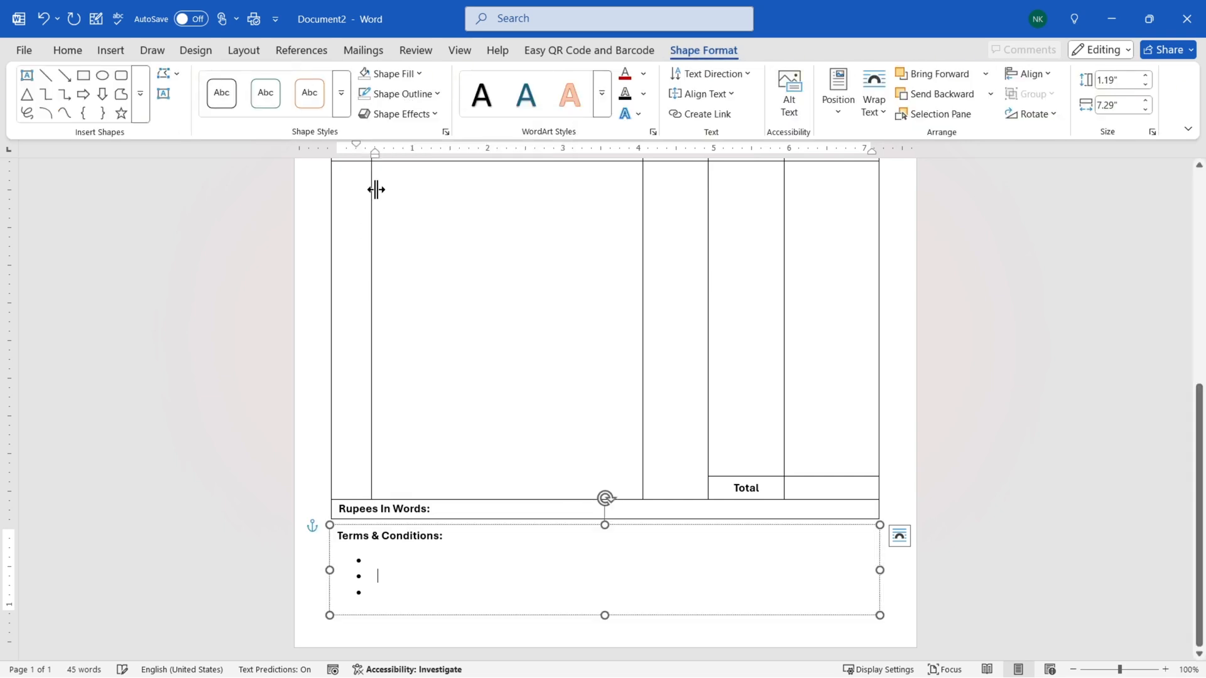
pyautogui.click(405, 76)
pyautogui.click(400, 339)
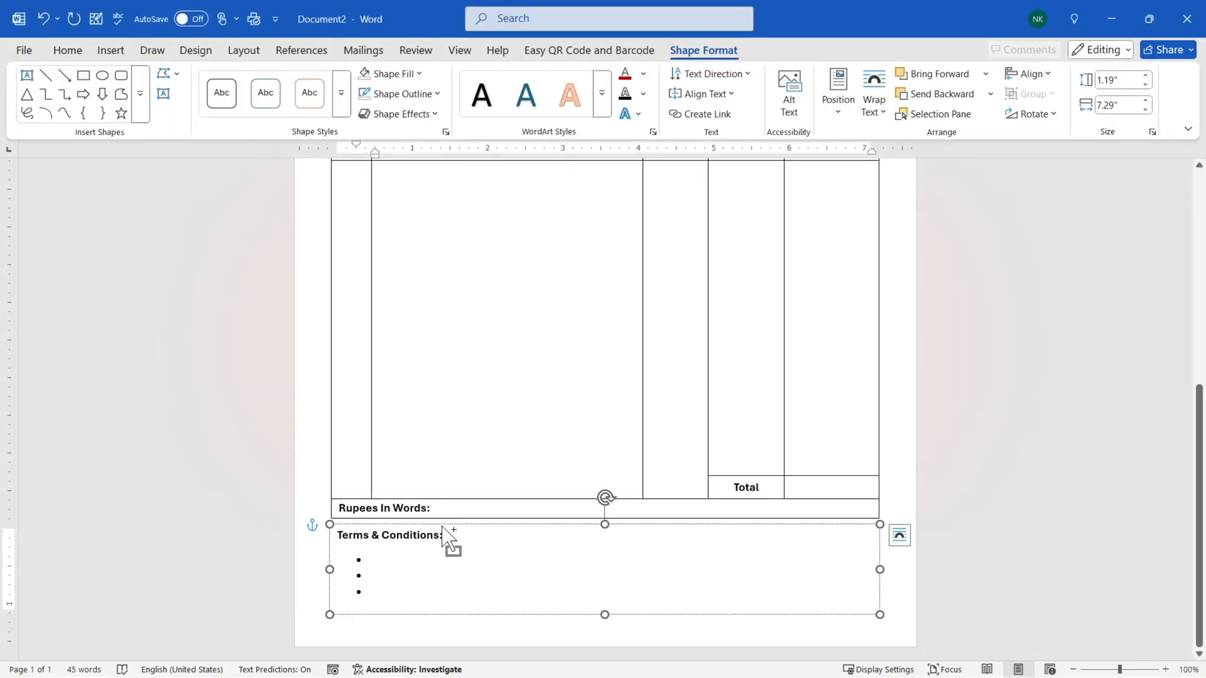
# Copy the Terms & Conditions text box to the page's lower right and replace its content with a bold "Signature".
pyautogui.moveTo(439, 538); pyautogui.dragTo(802, 597)
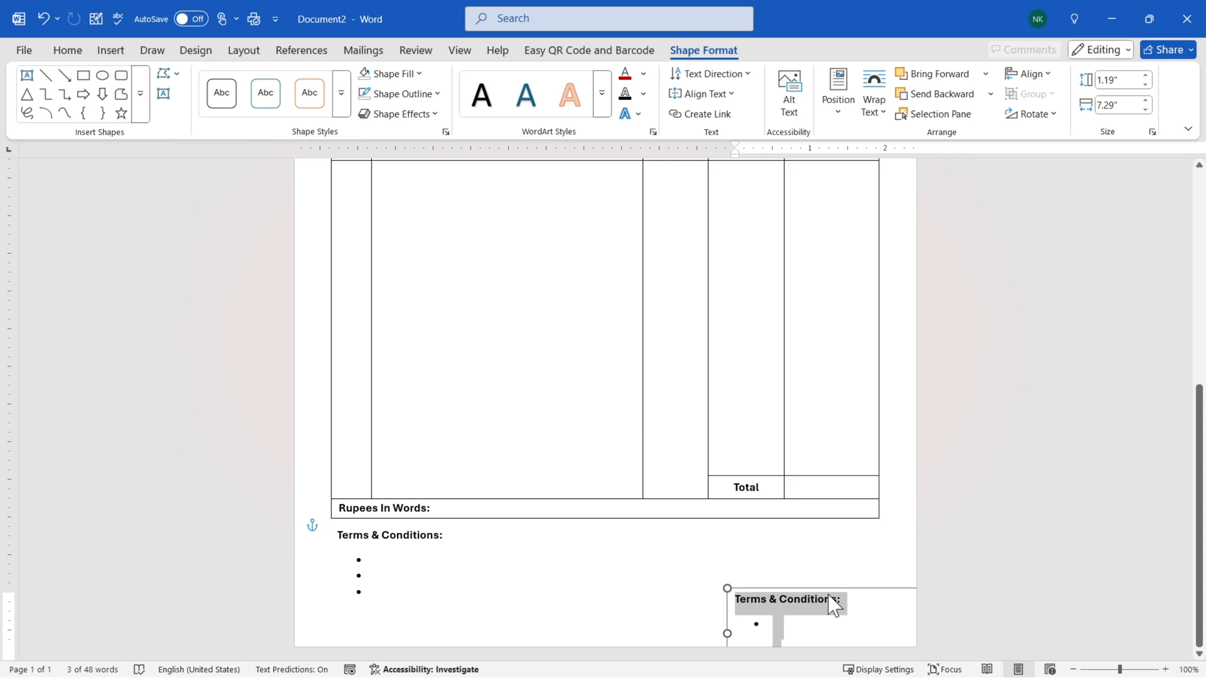
pyautogui.write('signature')
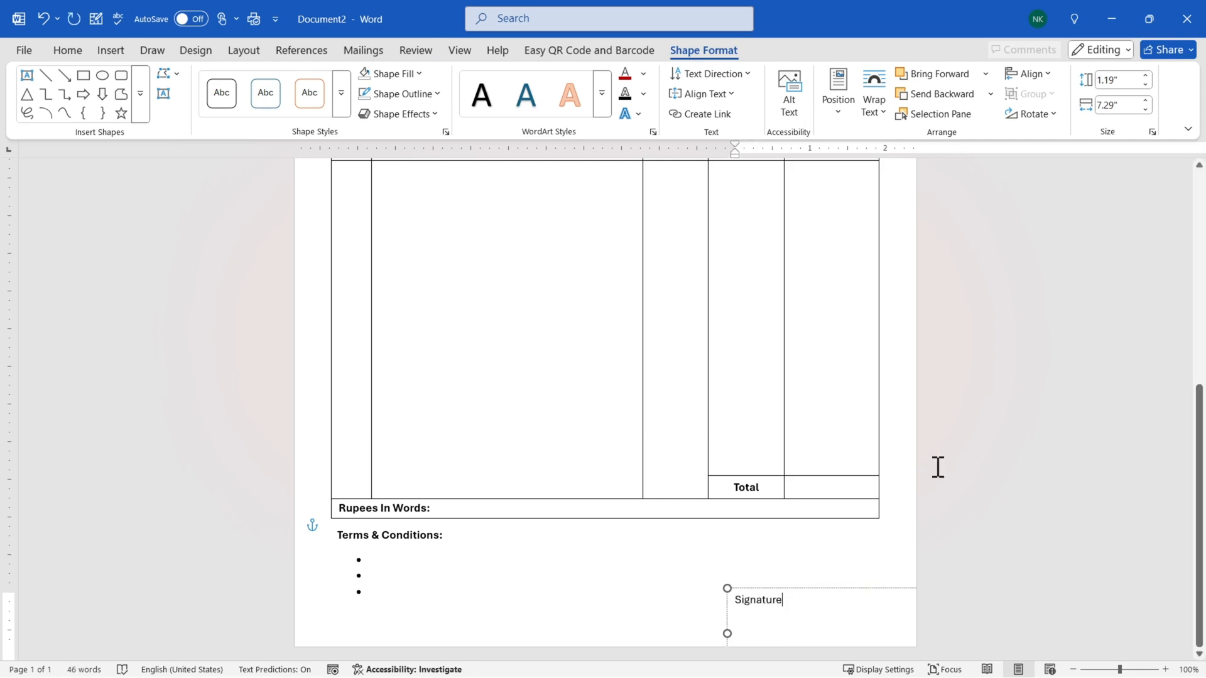
pyautogui.click(834, 597)
pyautogui.moveTo(798, 588)
pyautogui.mouseDown()
pyautogui.moveTo(867, 603)
pyautogui.moveTo(809, 599)
pyautogui.mouseUp()
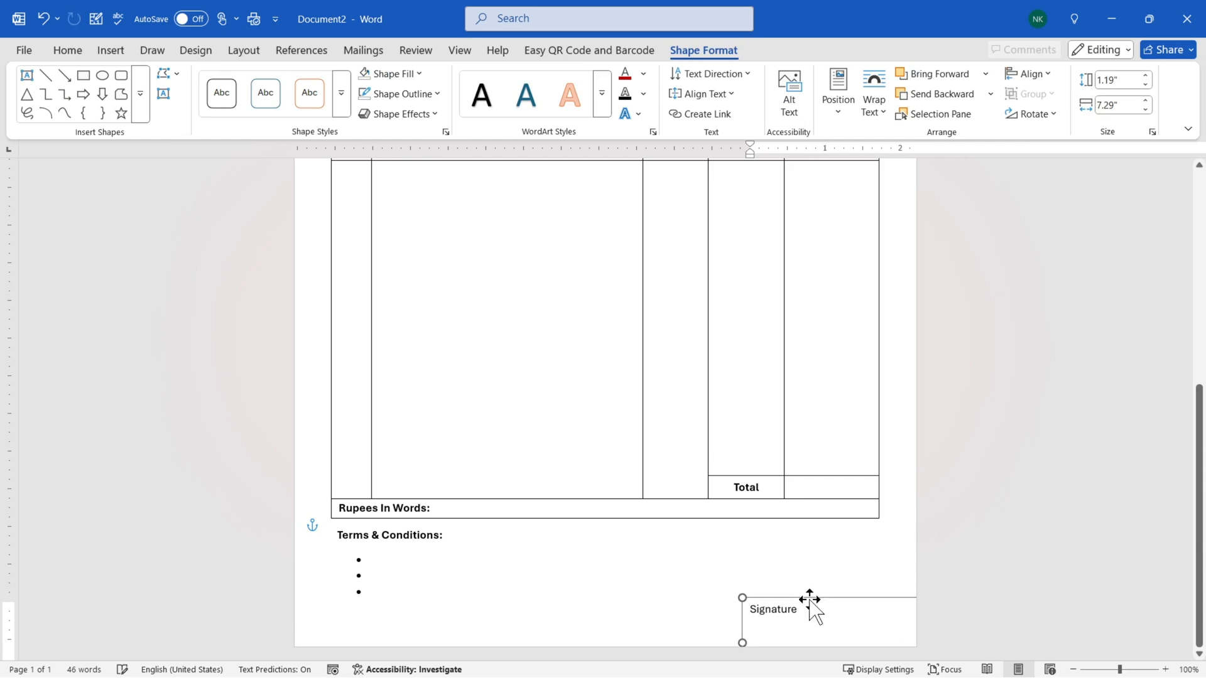
pyautogui.doubleClick(772, 609)
pyautogui.hotkey('ctrl', 'b')
pyautogui.click(1017, 442)
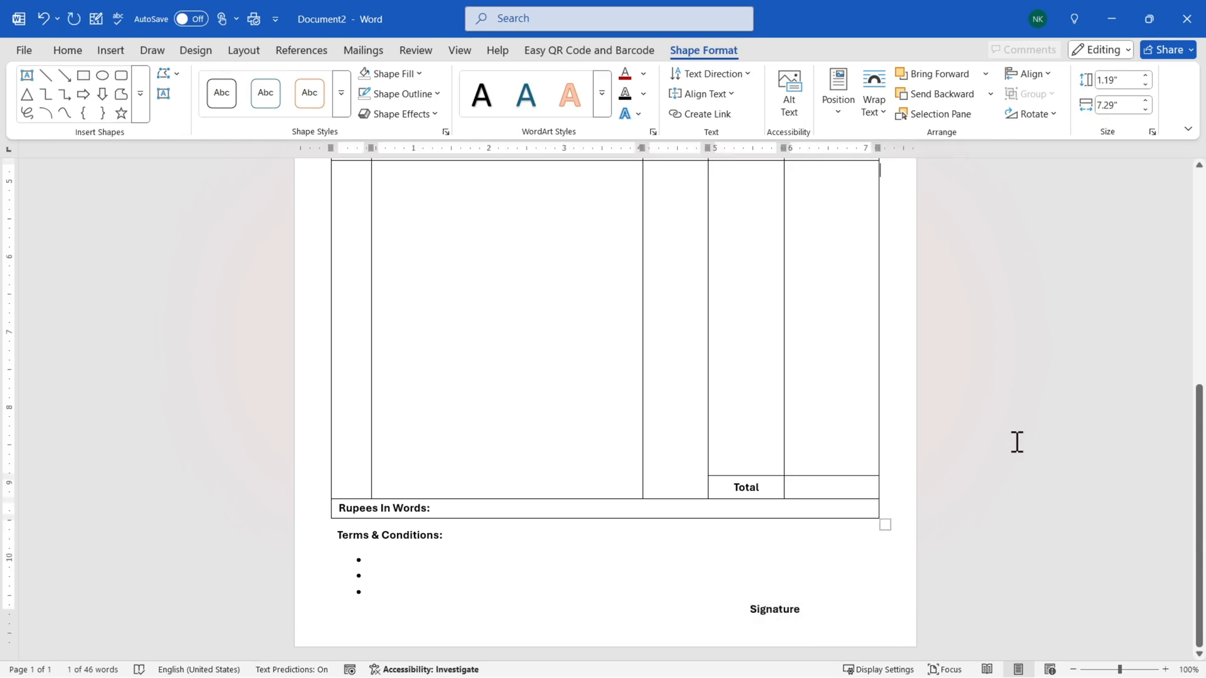
# Draw a rectangle about 0.48 by 8.42 inches across the full page width at the bottom edge, below the signature.
pyautogui.scroll(10, 589, 575)
pyautogui.scroll(-10, 589, 576)
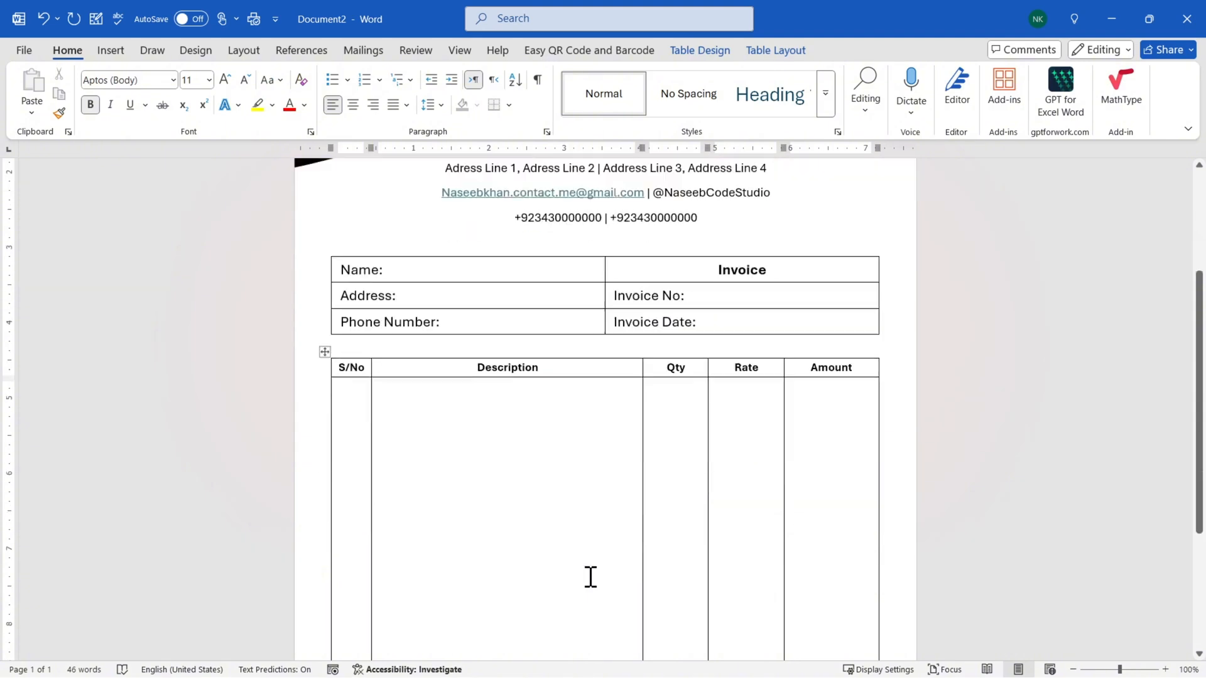
pyautogui.click(110, 52)
pyautogui.click(401, 590)
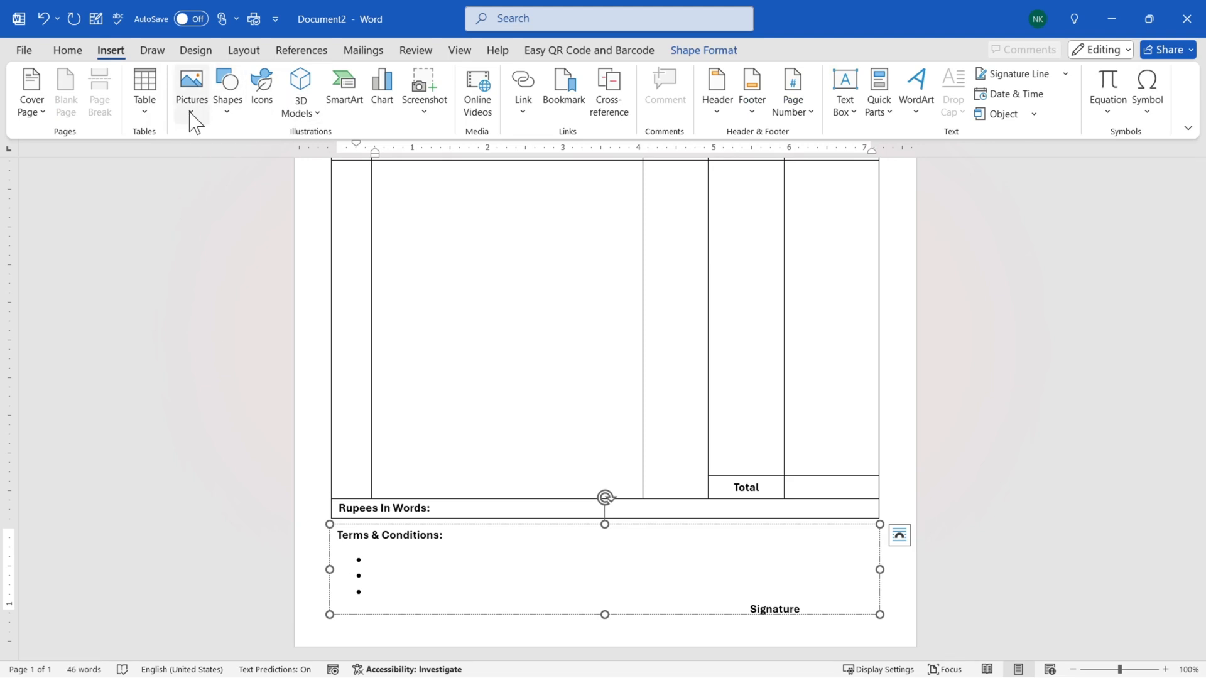
pyautogui.click(229, 115)
pyautogui.click(278, 158)
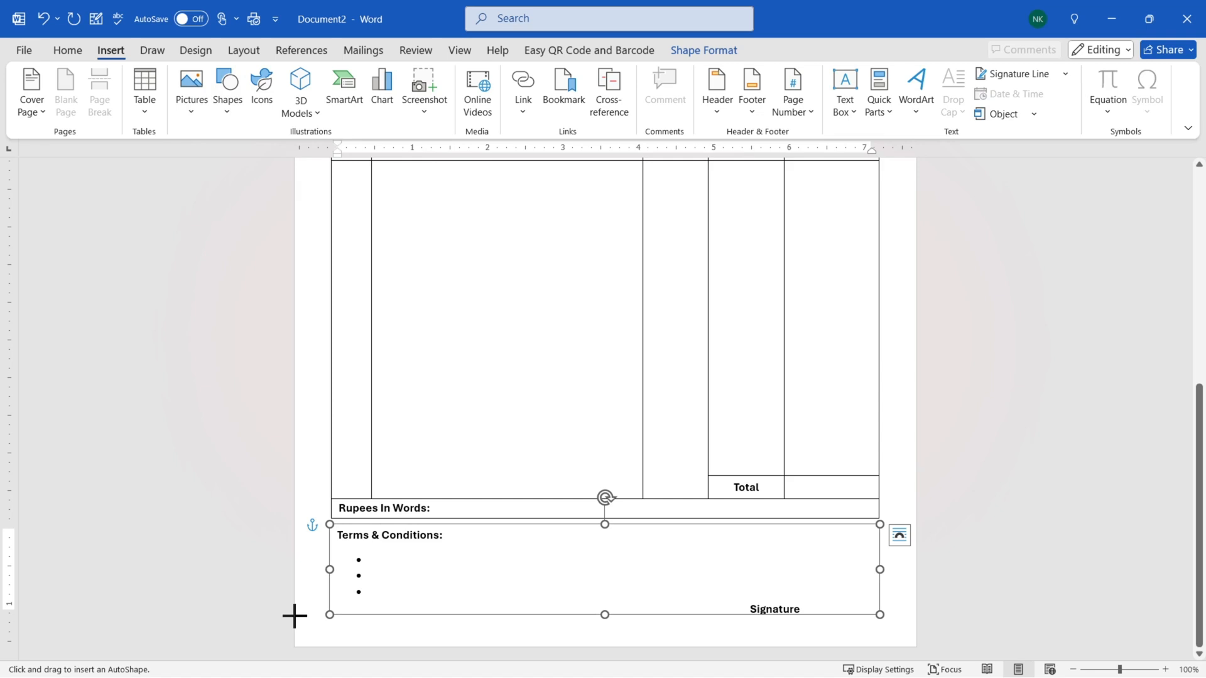
pyautogui.moveTo(294, 615)
pyautogui.mouseDown()
pyautogui.moveTo(545, 656)
pyautogui.moveTo(928, 656)
pyautogui.mouseUp()
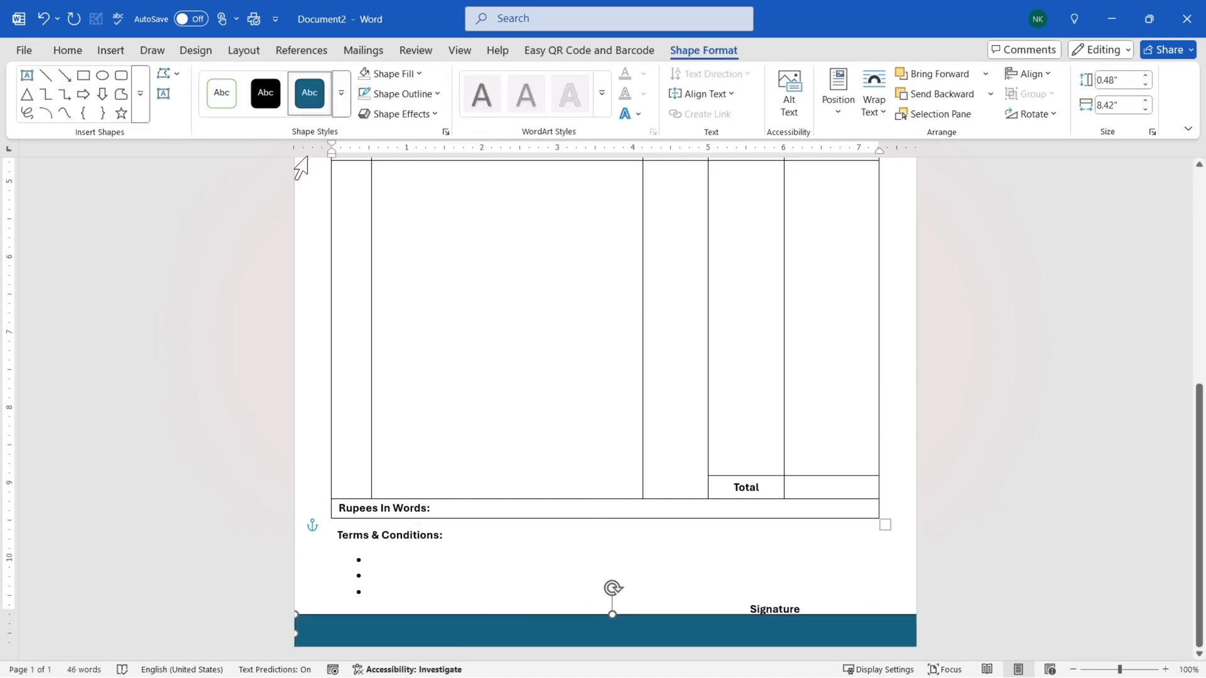
# Fill the rectangle at the page's bottom edge with dark red.
pyautogui.click(343, 97)
pyautogui.click(410, 14)
pyautogui.click(390, 74)
pyautogui.click(366, 310)
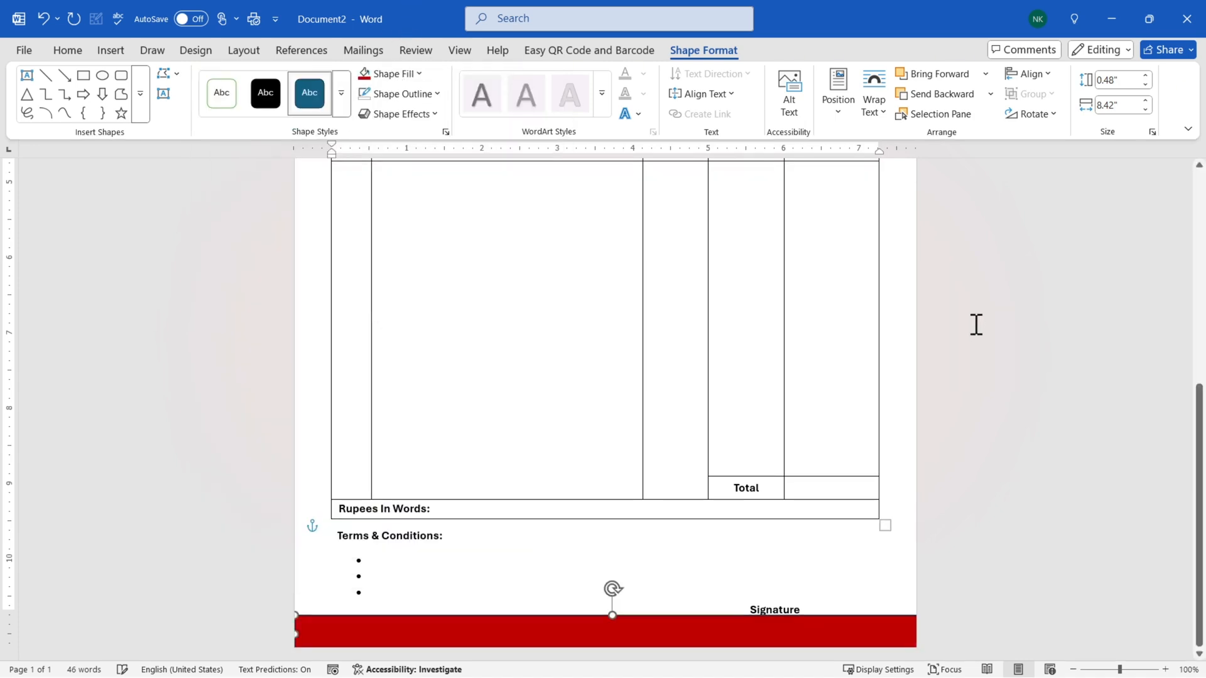
# Shift the red rectangle down and left so it forms a thin strip just below the signature and starts beyond the left page edge.
pyautogui.press('Down')
pyautogui.press('Down')
pyautogui.press('Down')
pyautogui.press('Down')
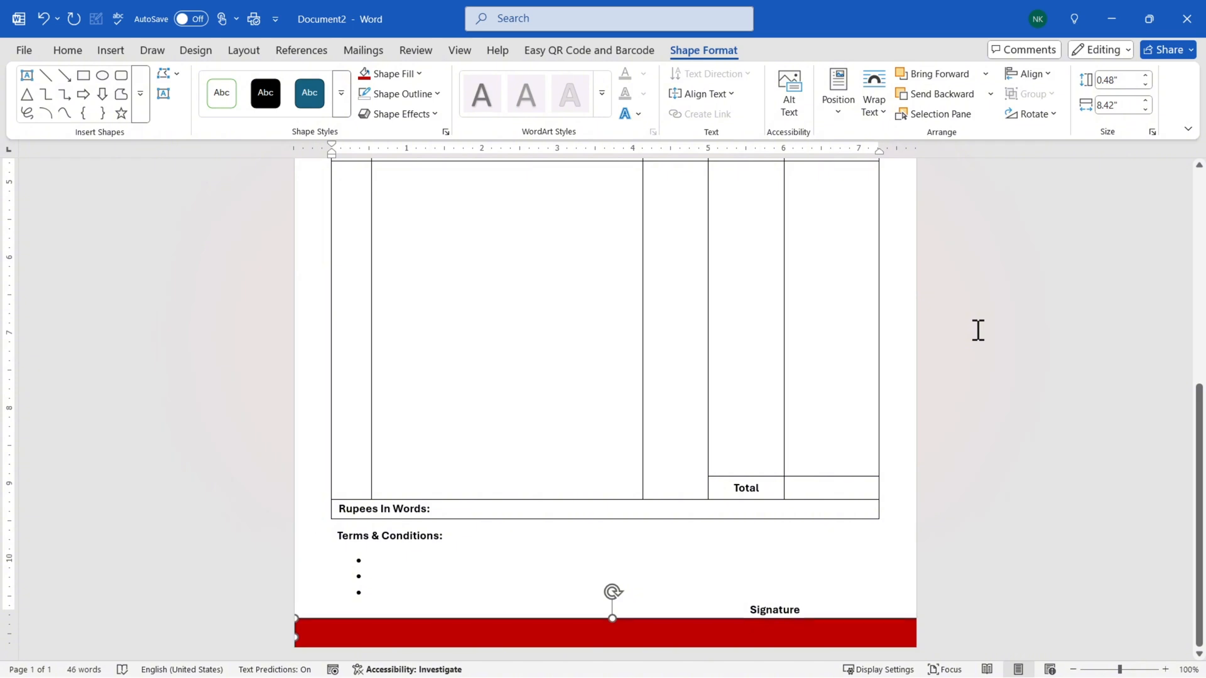
pyautogui.press('Down')
pyautogui.press('Down')
pyautogui.press('Down')
pyautogui.press('Down')
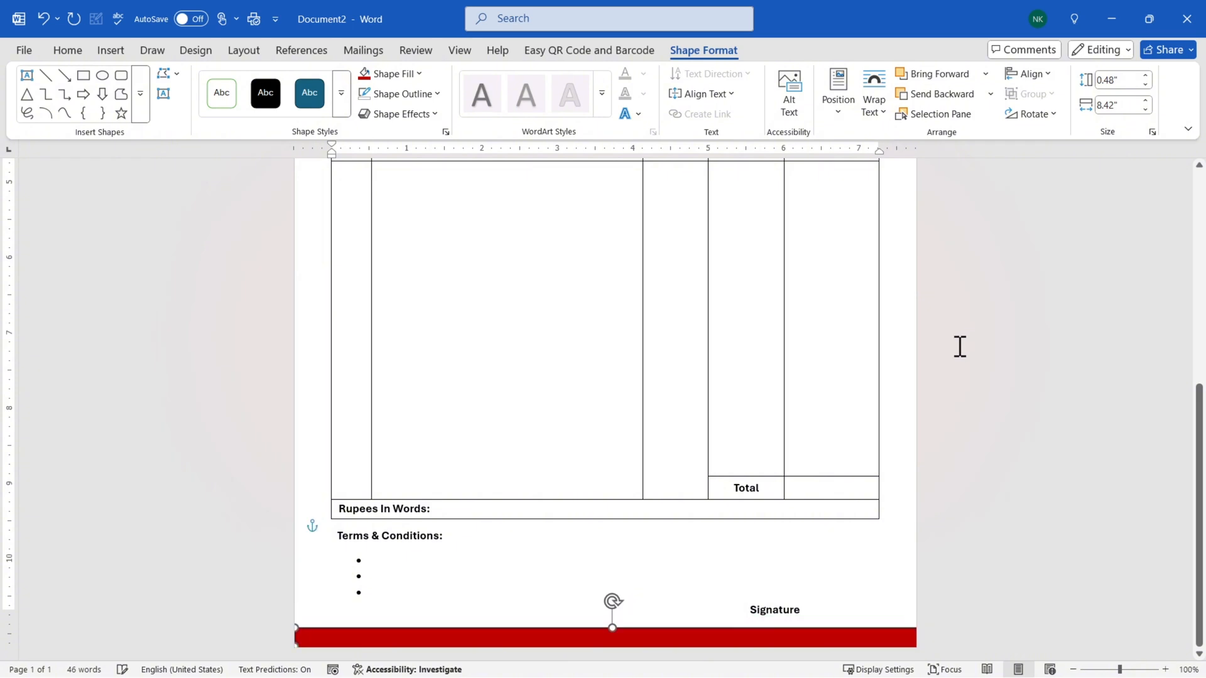
pyautogui.press('Left')
pyautogui.press('Left')
pyautogui.press('Left')
pyautogui.press('Left')
pyautogui.press('Left')
pyautogui.press('Left')
pyautogui.press('Left')
pyautogui.press('Left')
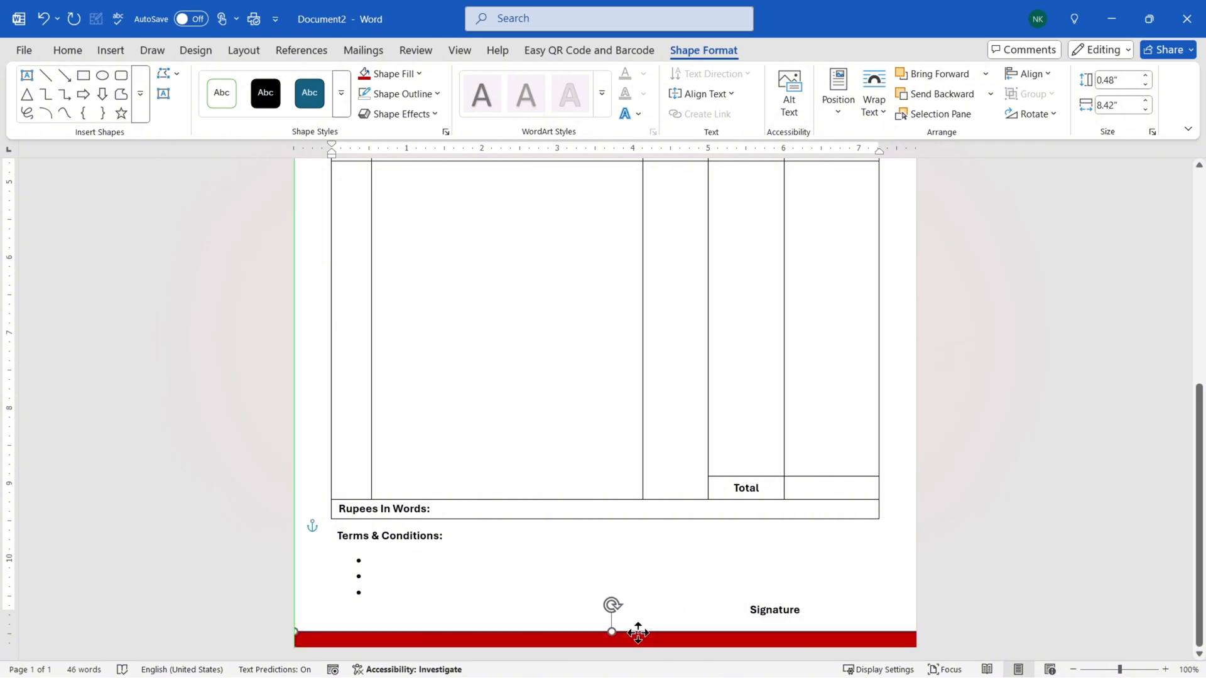
pyautogui.moveTo(631, 631); pyautogui.dragTo(635, 627)
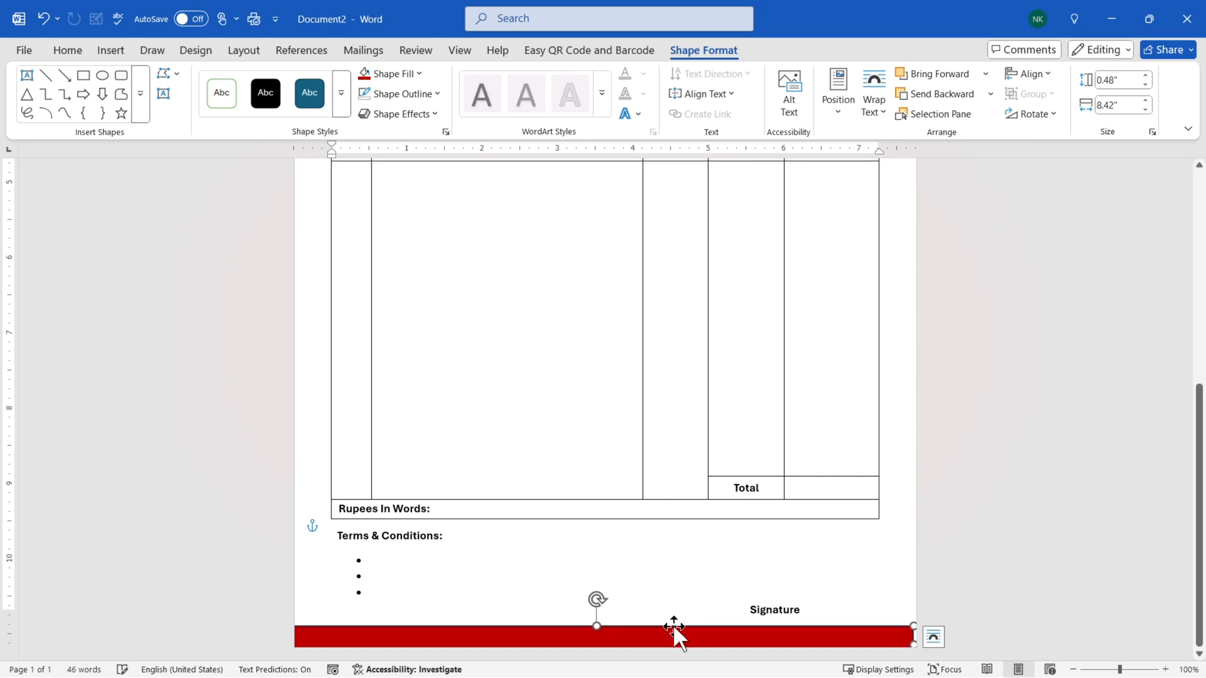
# Stretch the red strip to about 9.11 inches wide, past the right page edge, and remove its outline.
pyautogui.moveTo(912, 640); pyautogui.dragTo(967, 643)
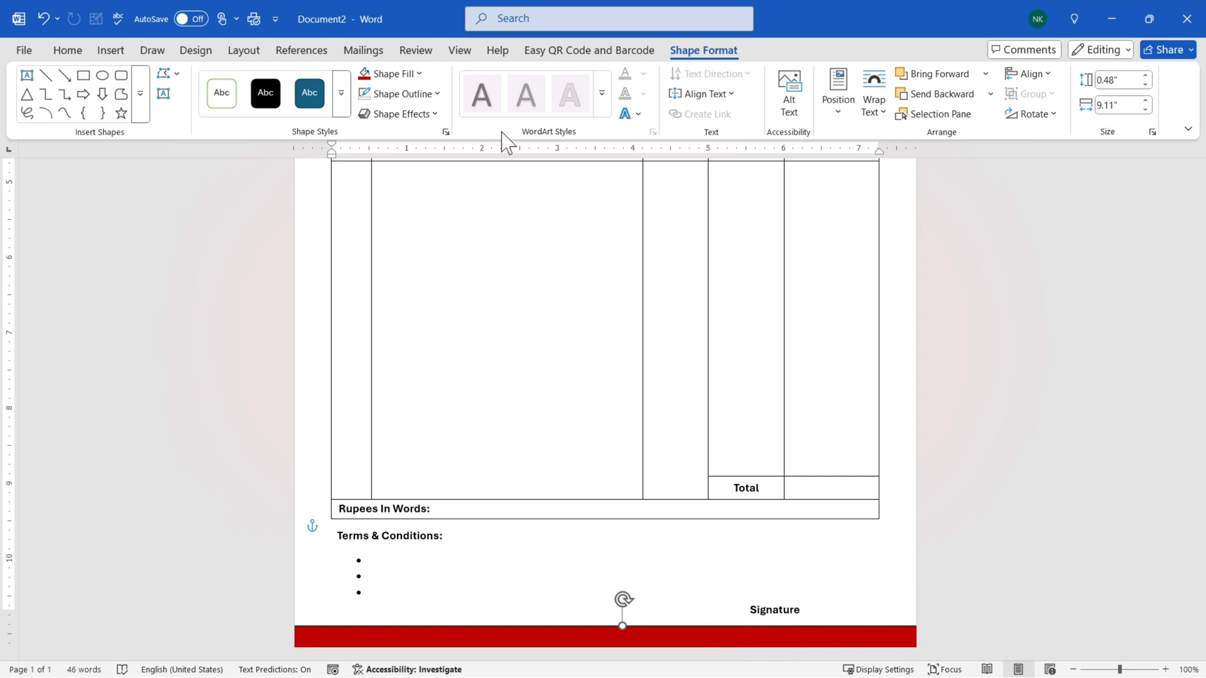
pyautogui.click(417, 94)
pyautogui.click(391, 361)
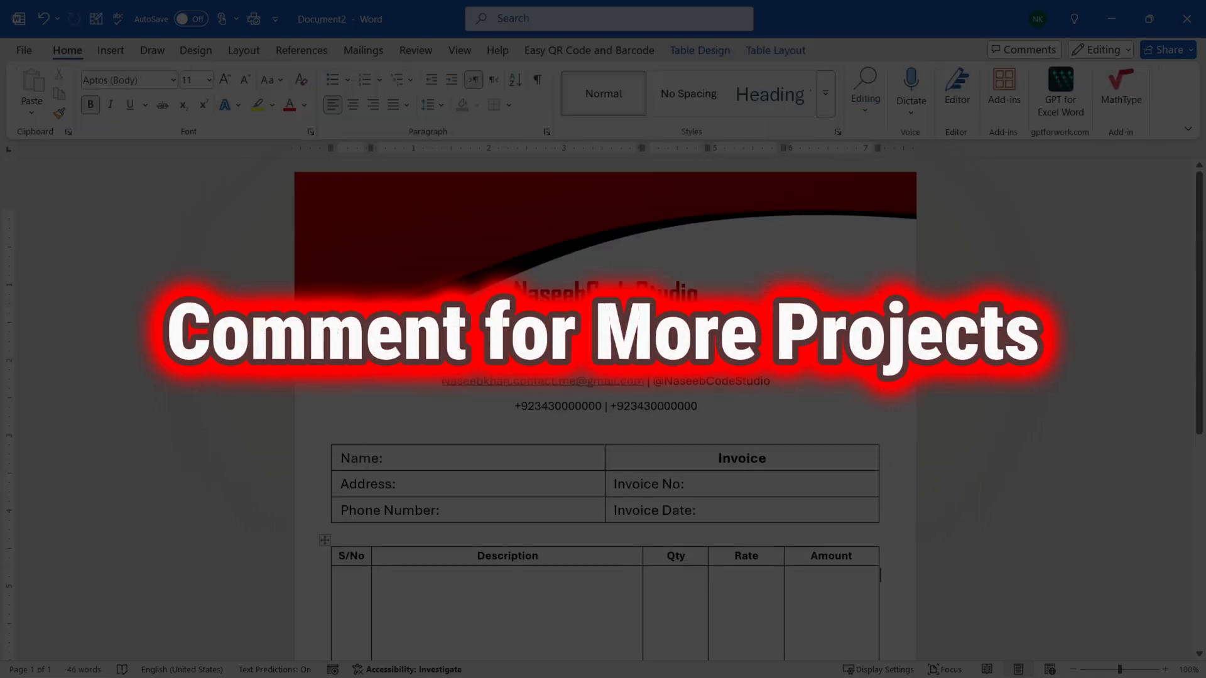
pyautogui.keyDown('ctrl'); pyautogui.scroll(-4, 606, 408); pyautogui.keyUp('ctrl')
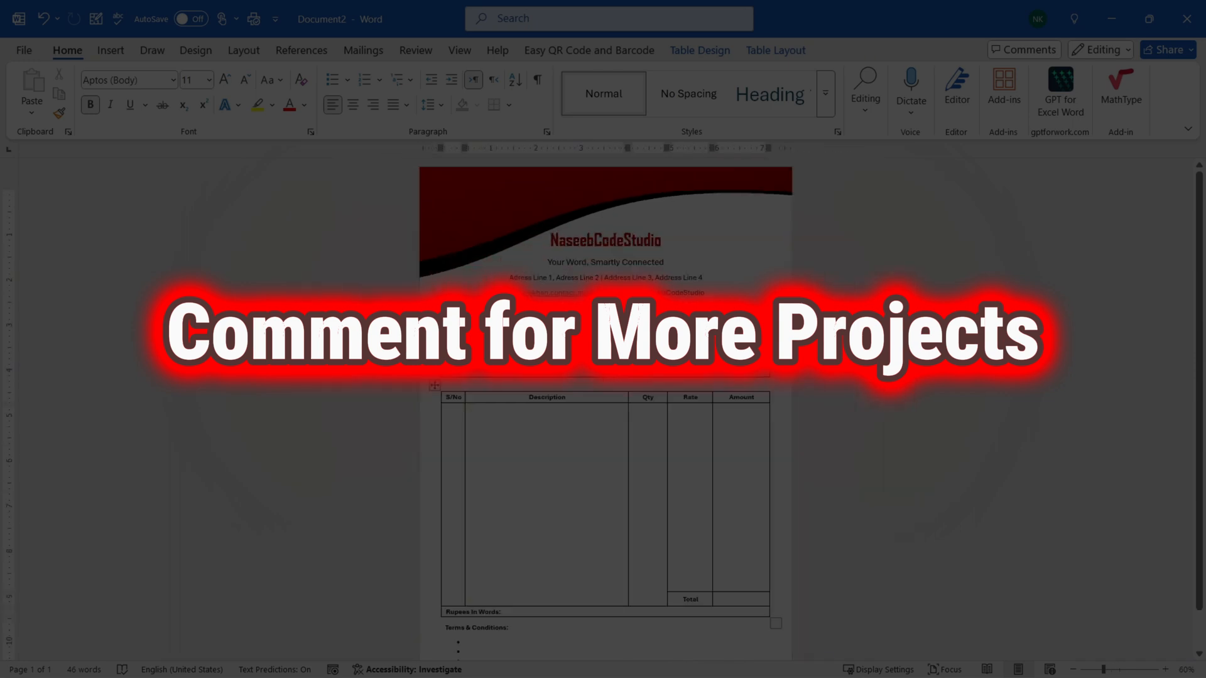
pyautogui.keyDown('ctrl'); pyautogui.scroll(5, 605, 408); pyautogui.keyUp('ctrl')
pyautogui.scroll(-10, 605, 408)
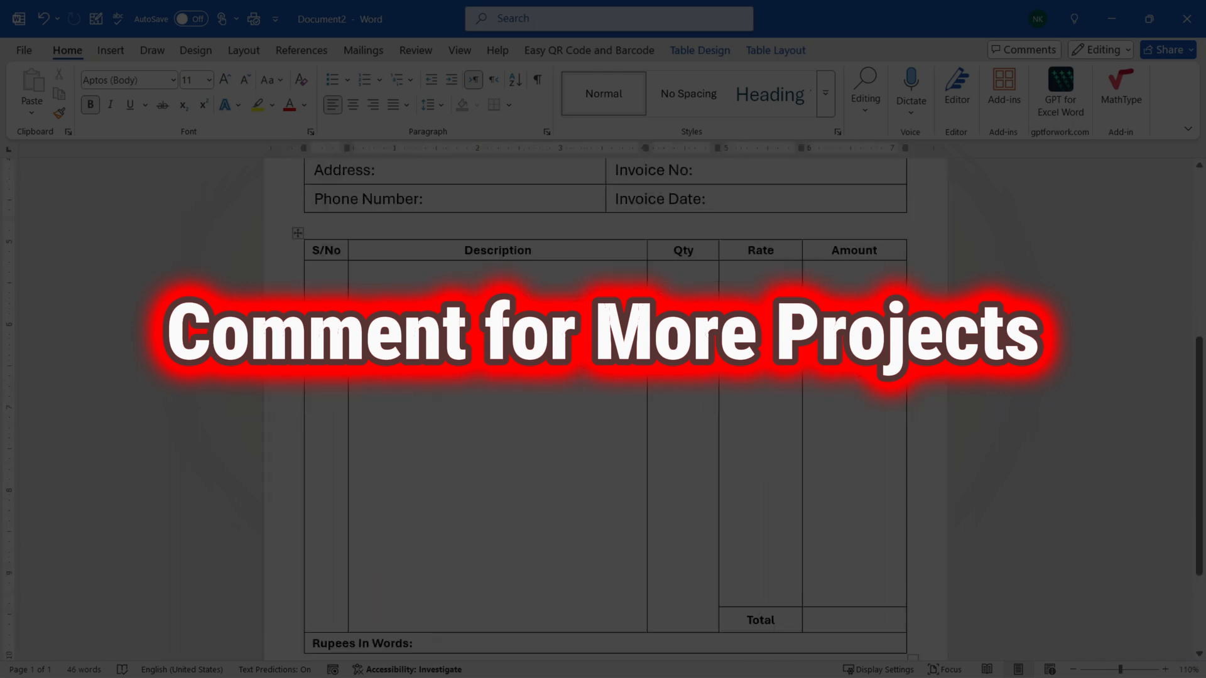
pyautogui.scroll(10, 801, 563)
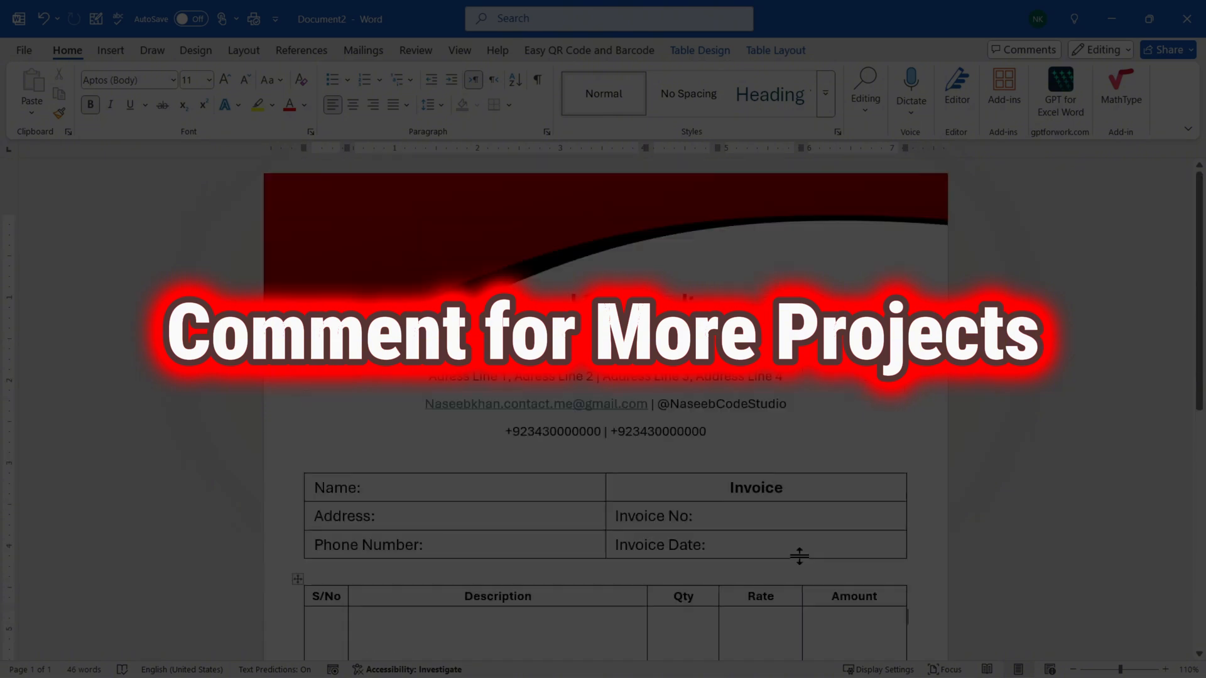
pyautogui.keyDown('ctrl'); pyautogui.scroll(-6, 801, 550); pyautogui.keyUp('ctrl')
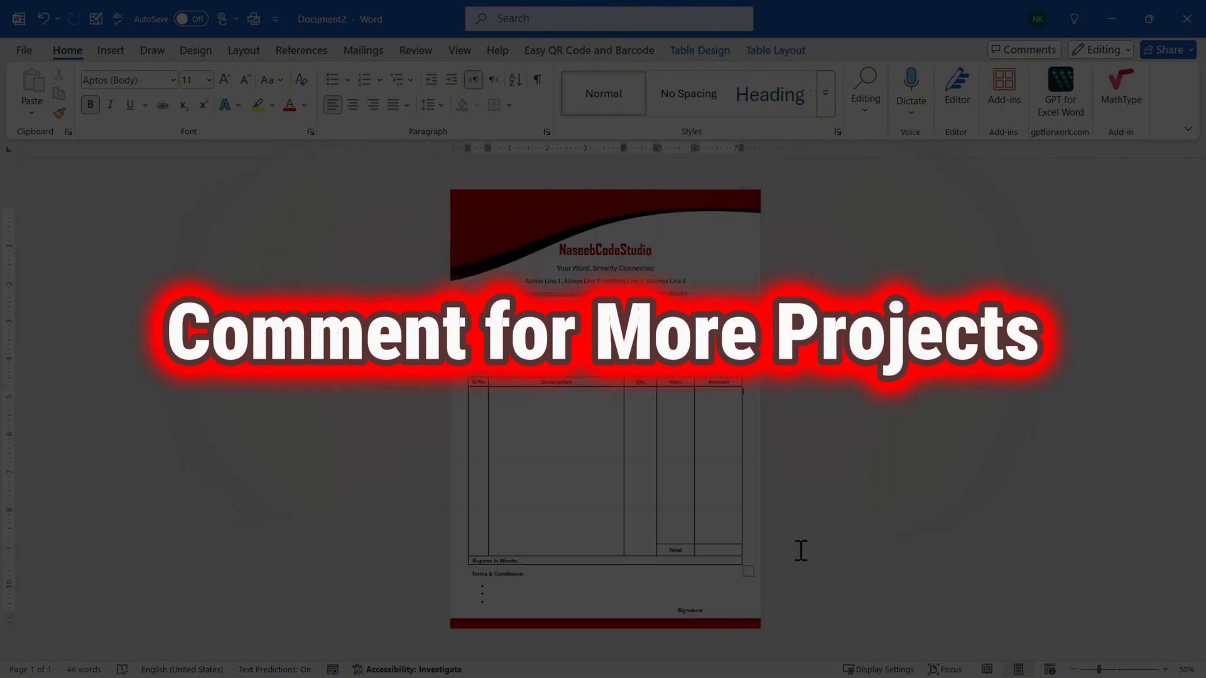